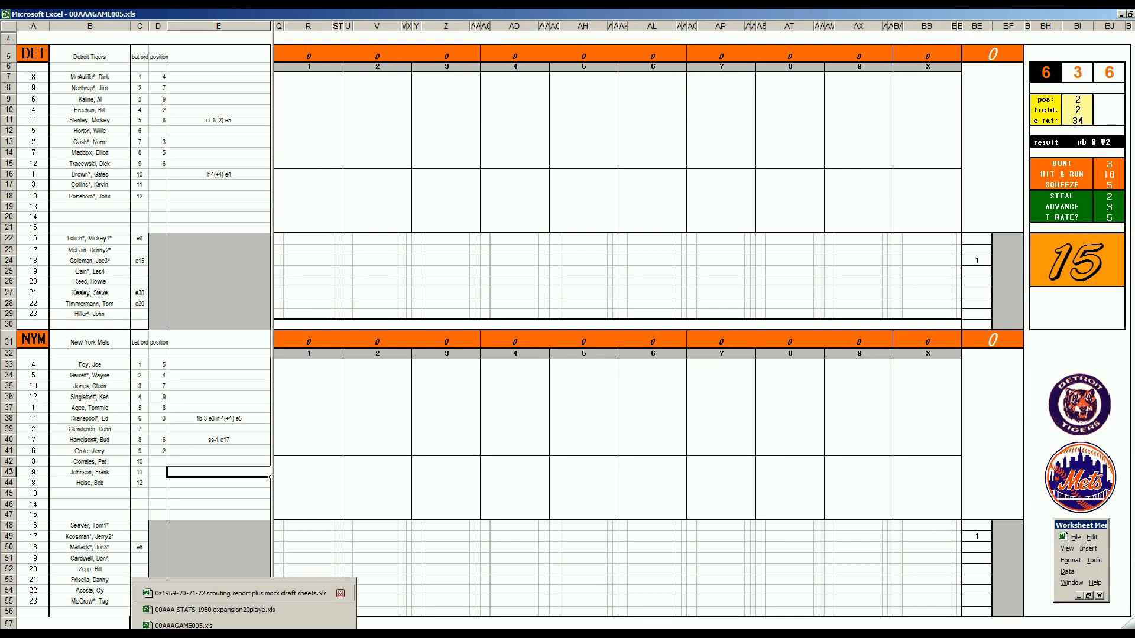
pyautogui.click(258, 611)
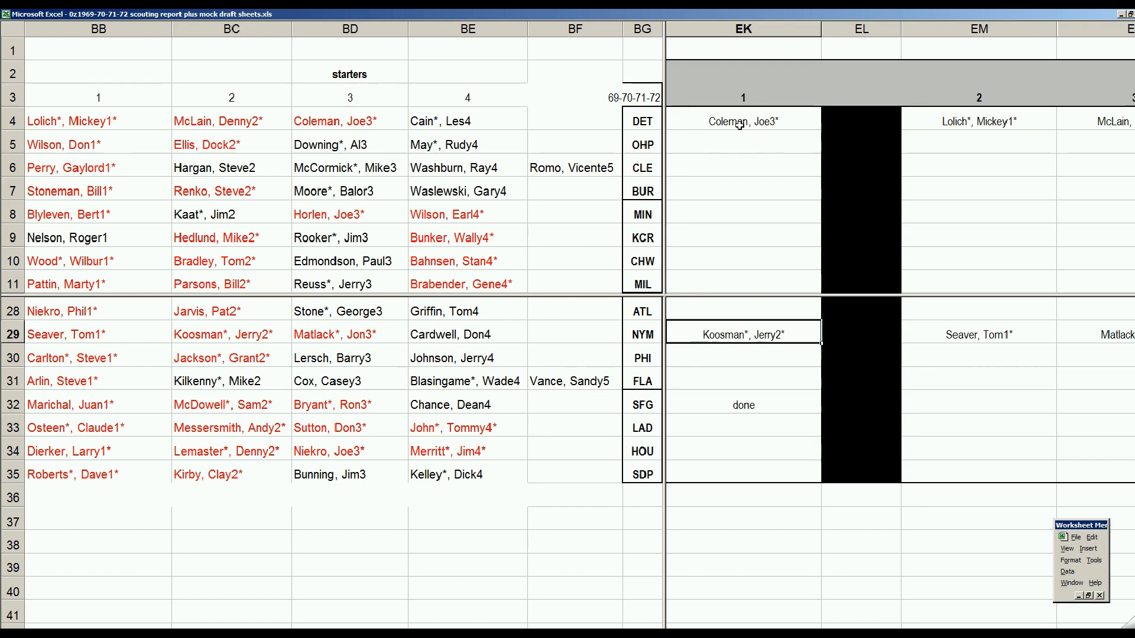
pyautogui.click(713, 122)
pyautogui.click(647, 124)
pyautogui.click(707, 122)
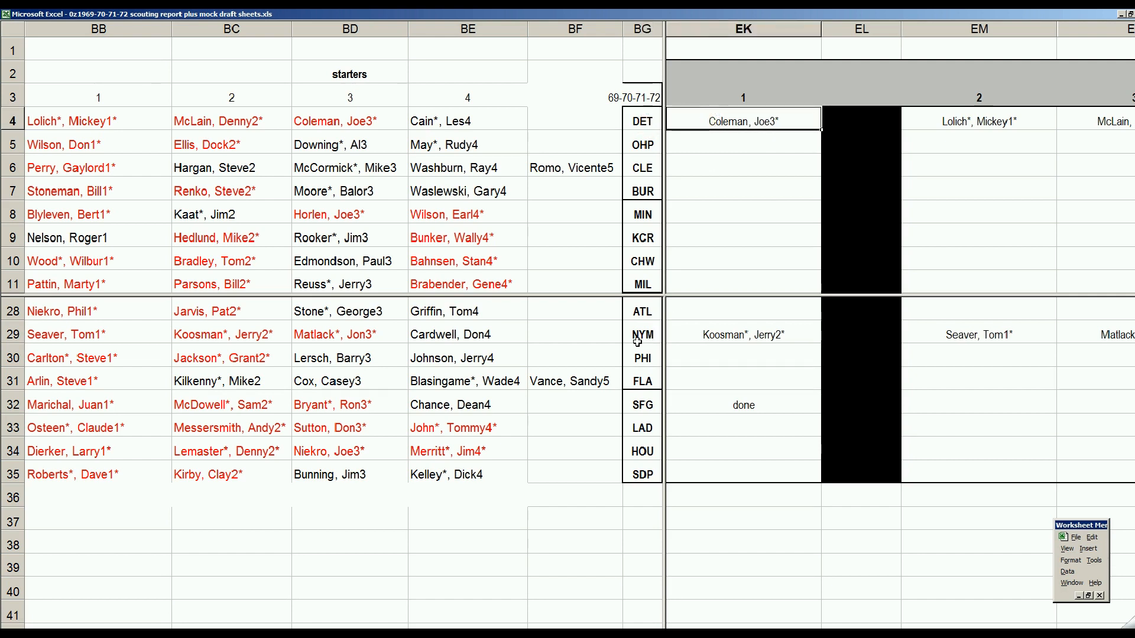
pyautogui.click(697, 335)
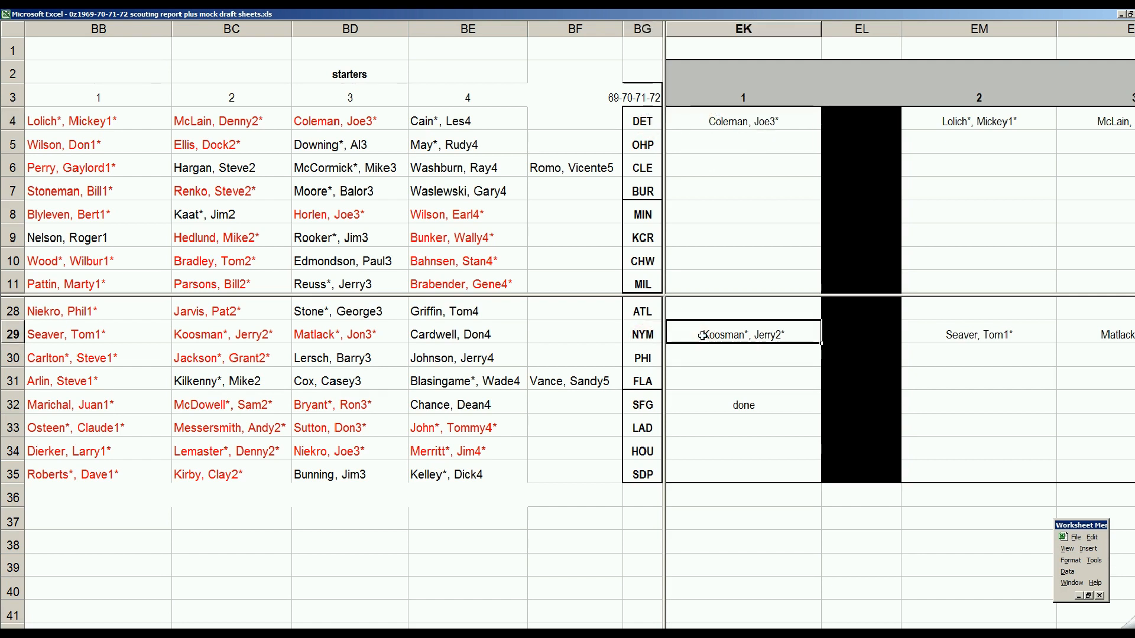
pyautogui.click(938, 126)
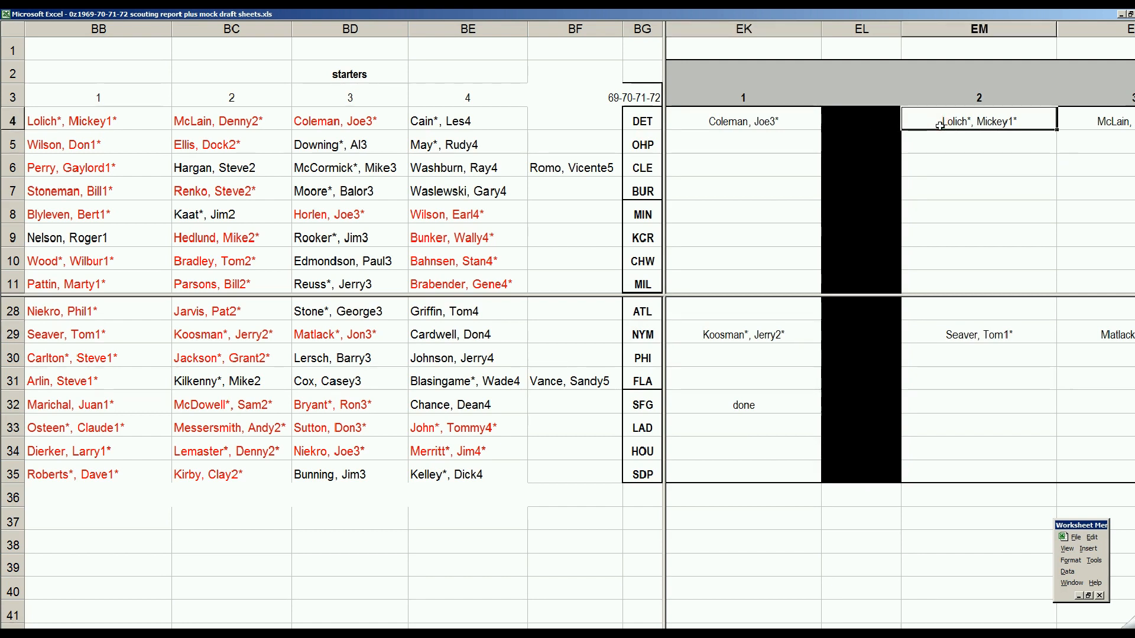
pyautogui.press('Right')
pyautogui.press('Right')
pyautogui.press('Right')
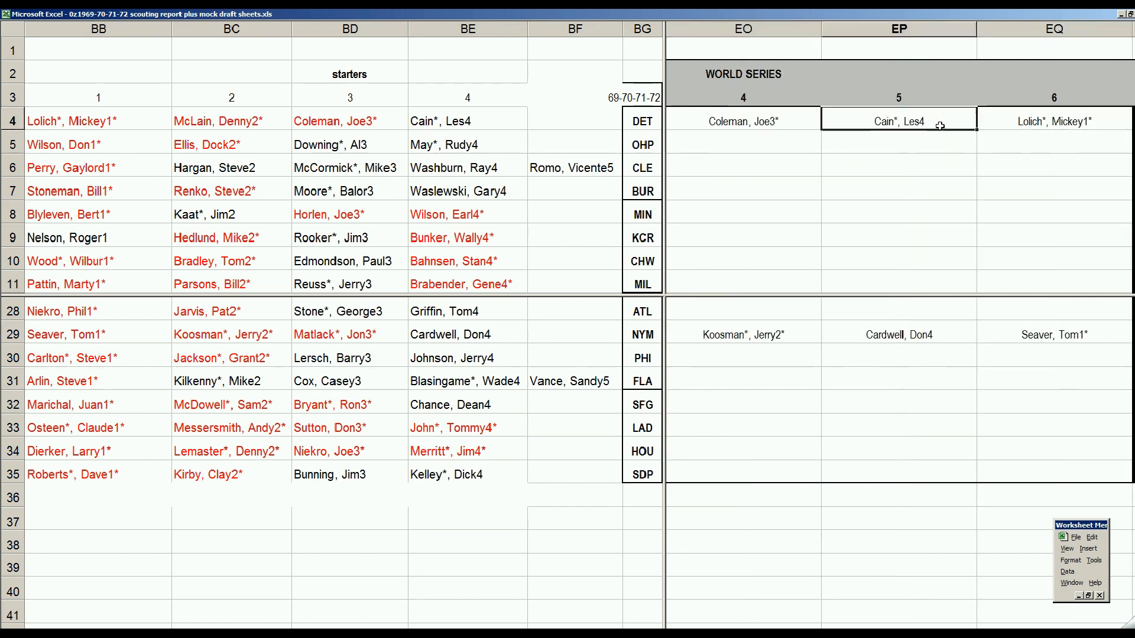
pyautogui.hotkey('ctrl', 'Left')
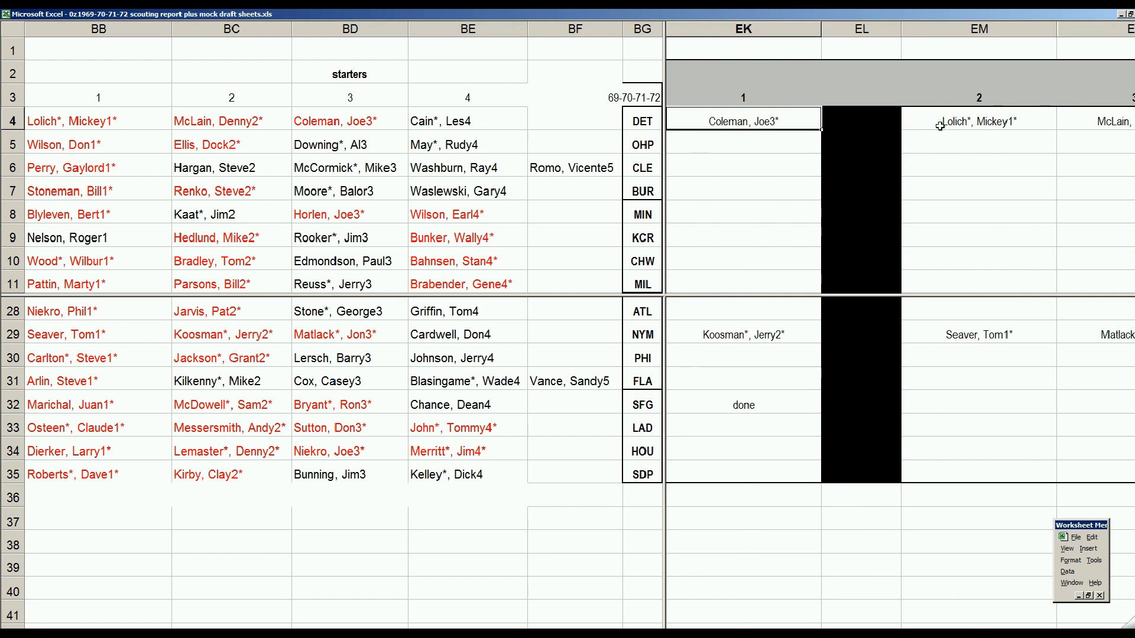
pyautogui.press('Right')
pyautogui.press('Right')
pyautogui.press('Down')
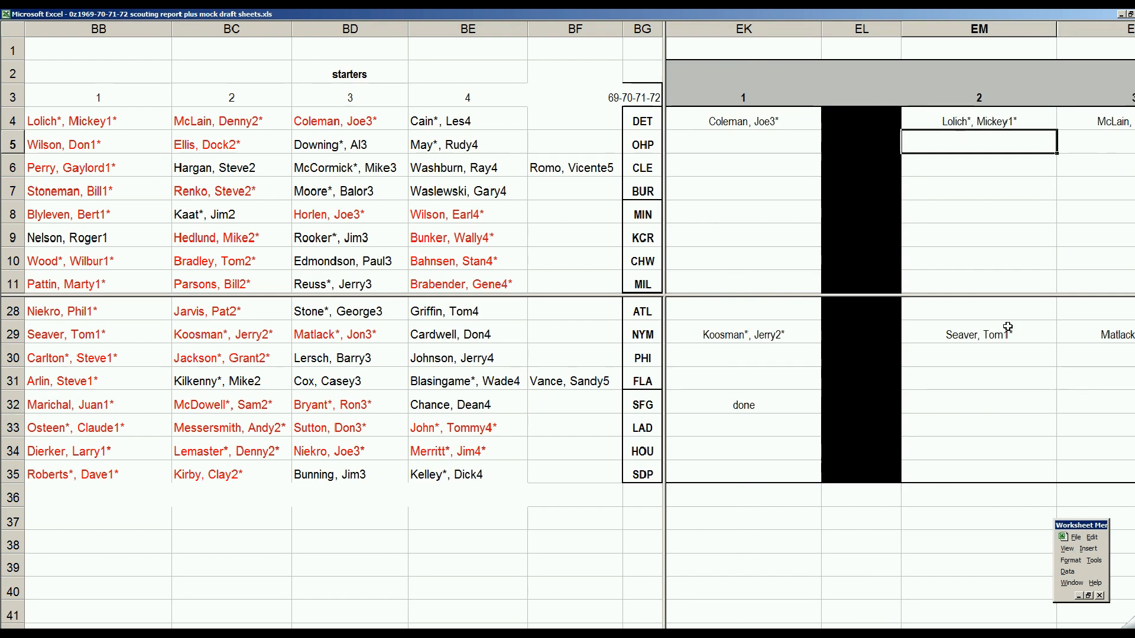
pyautogui.click(1008, 334)
pyautogui.click(1100, 121)
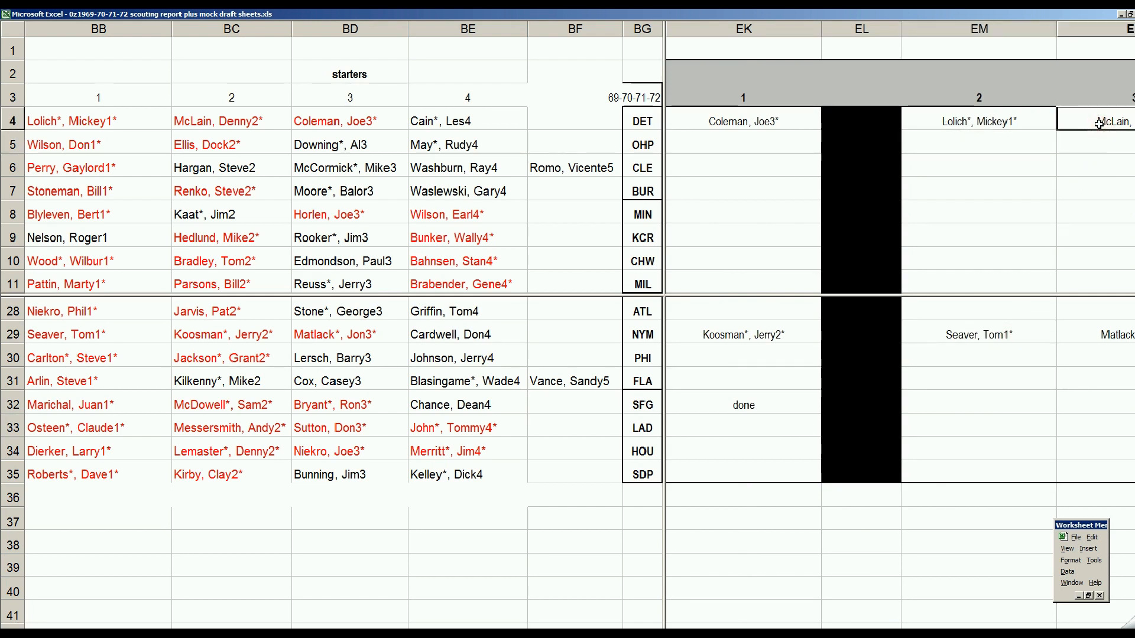
pyautogui.press('Left')
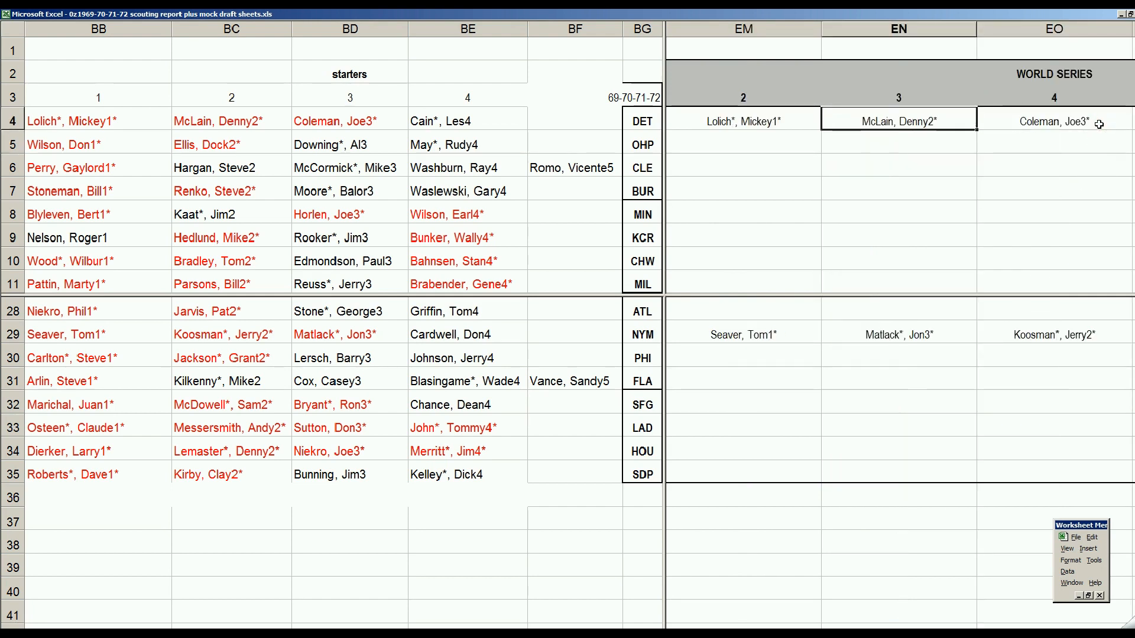
pyautogui.click(906, 332)
pyautogui.click(1058, 124)
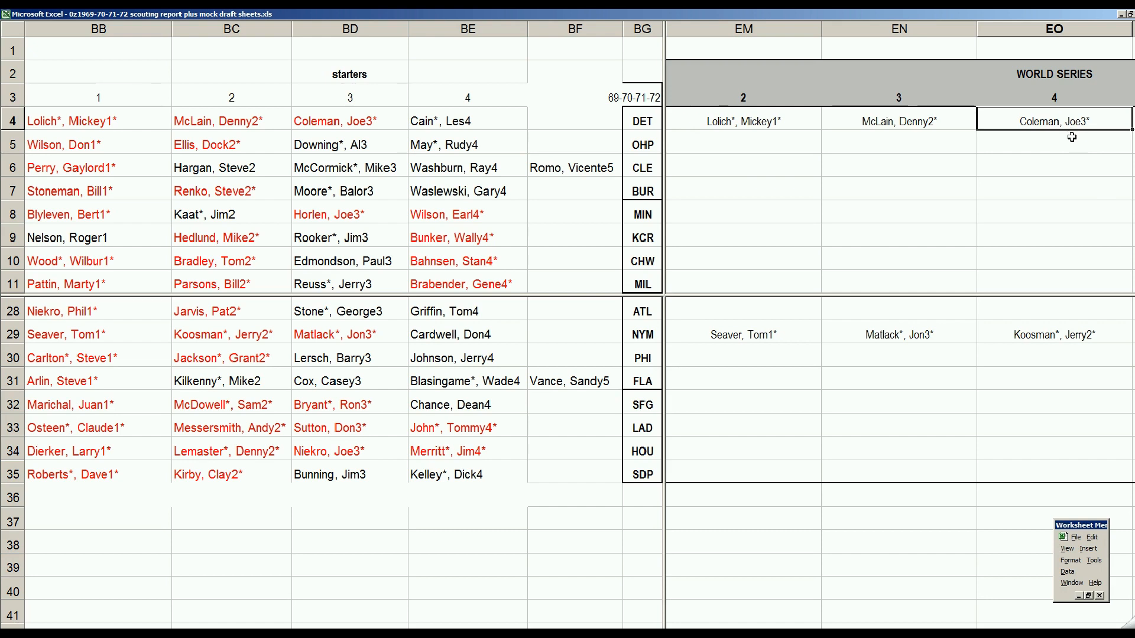
pyautogui.click(1045, 333)
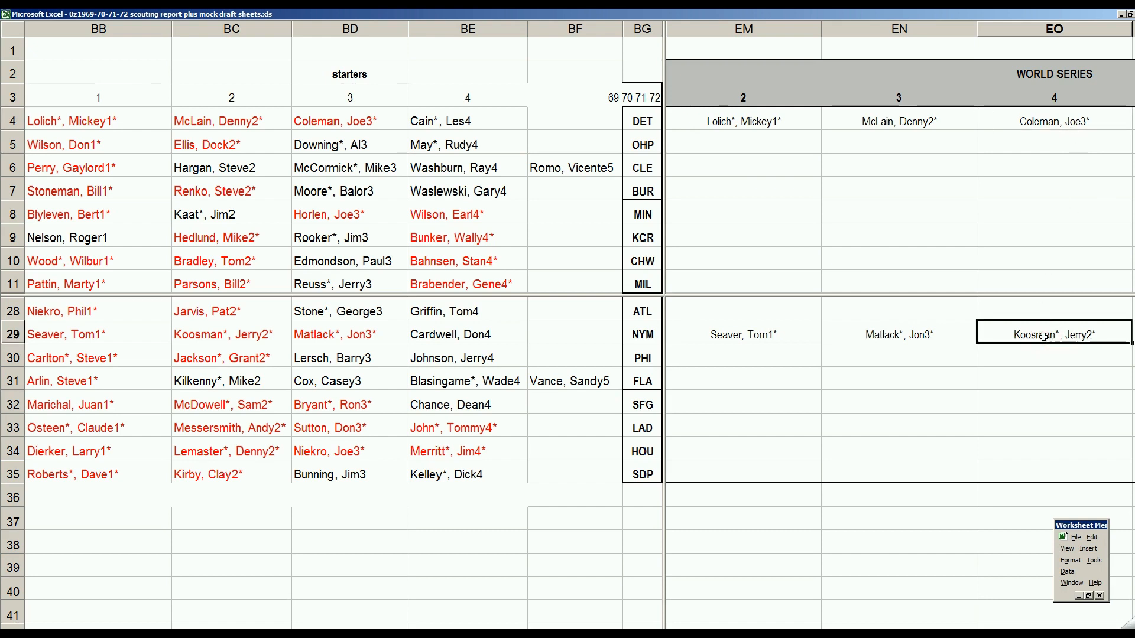
pyautogui.press('Right')
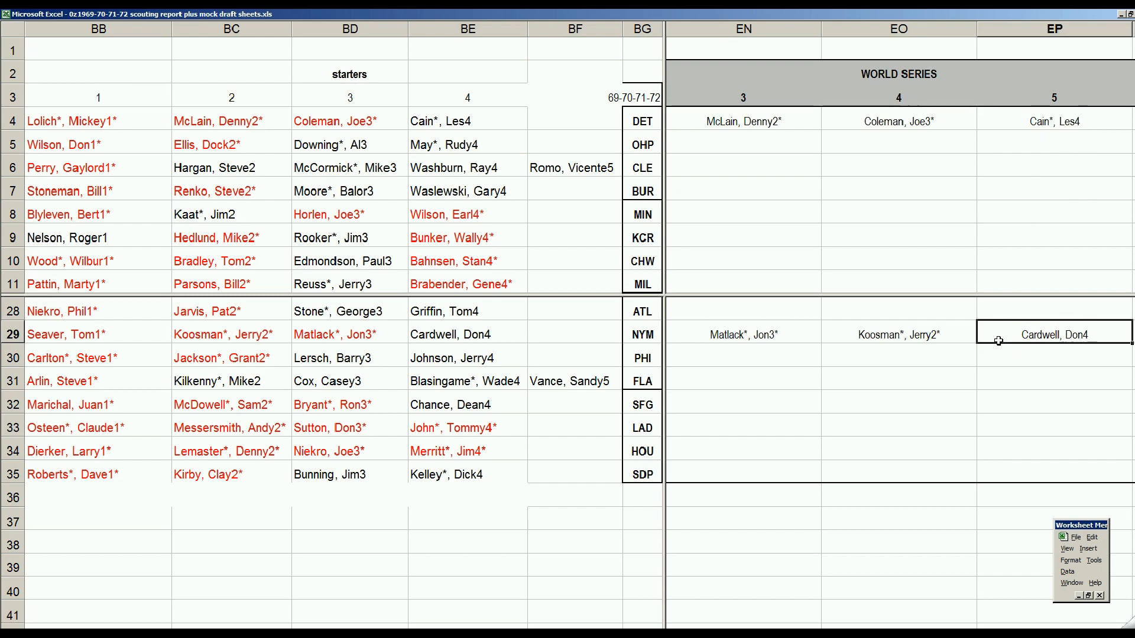
pyautogui.click(1057, 162)
pyautogui.press('Right')
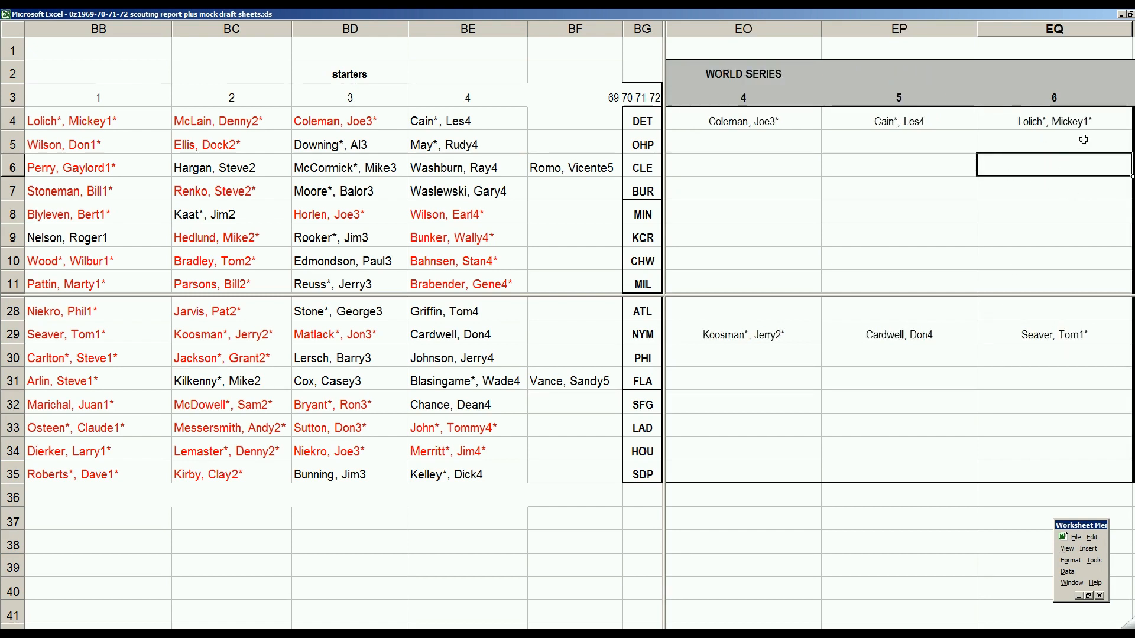
pyautogui.click(1075, 122)
pyautogui.click(1053, 334)
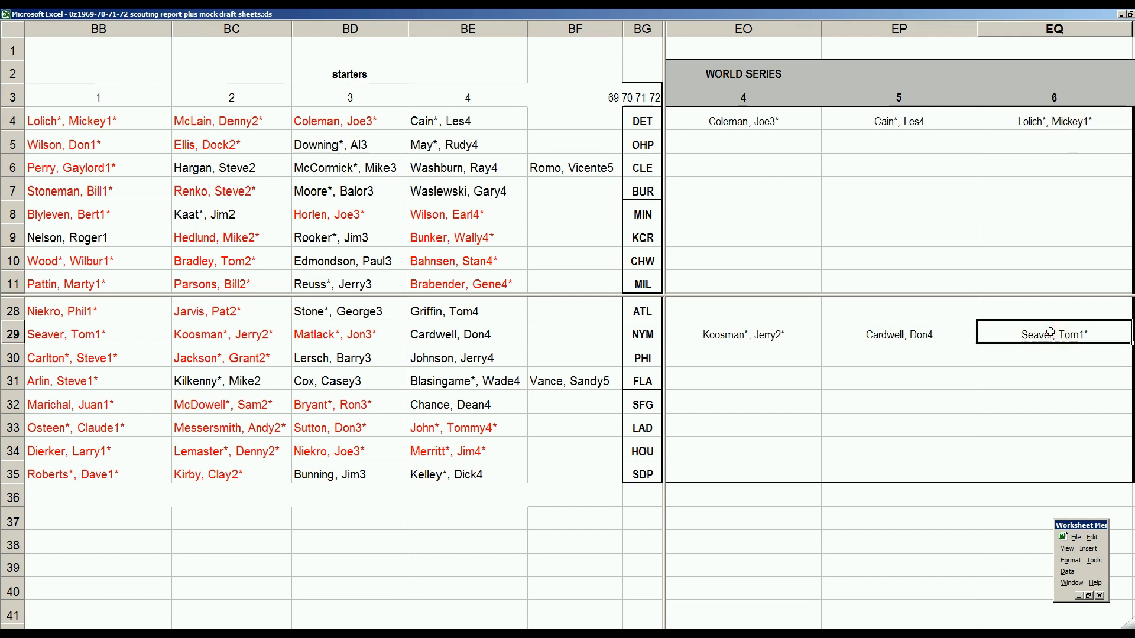
pyautogui.press('Right')
pyautogui.press('Right')
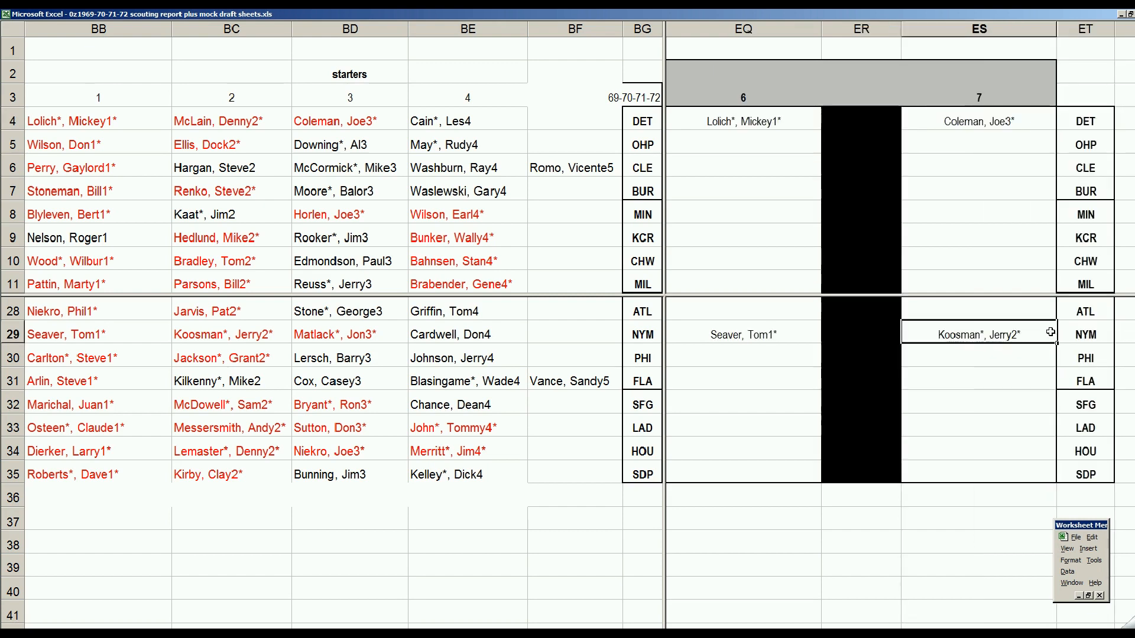
pyautogui.click(983, 124)
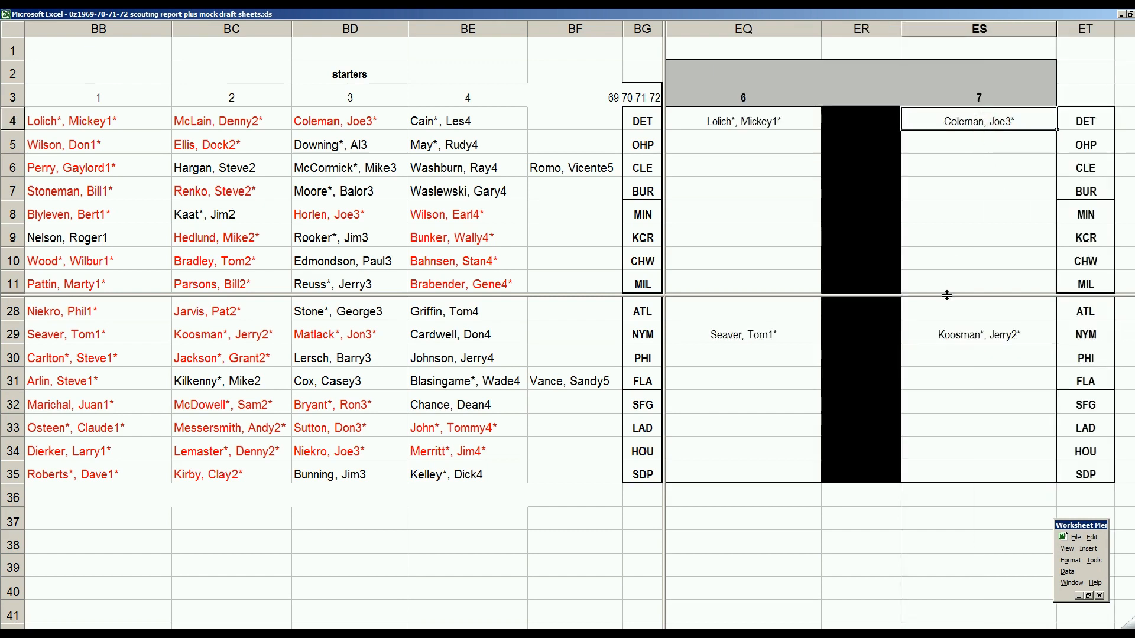
pyautogui.click(979, 334)
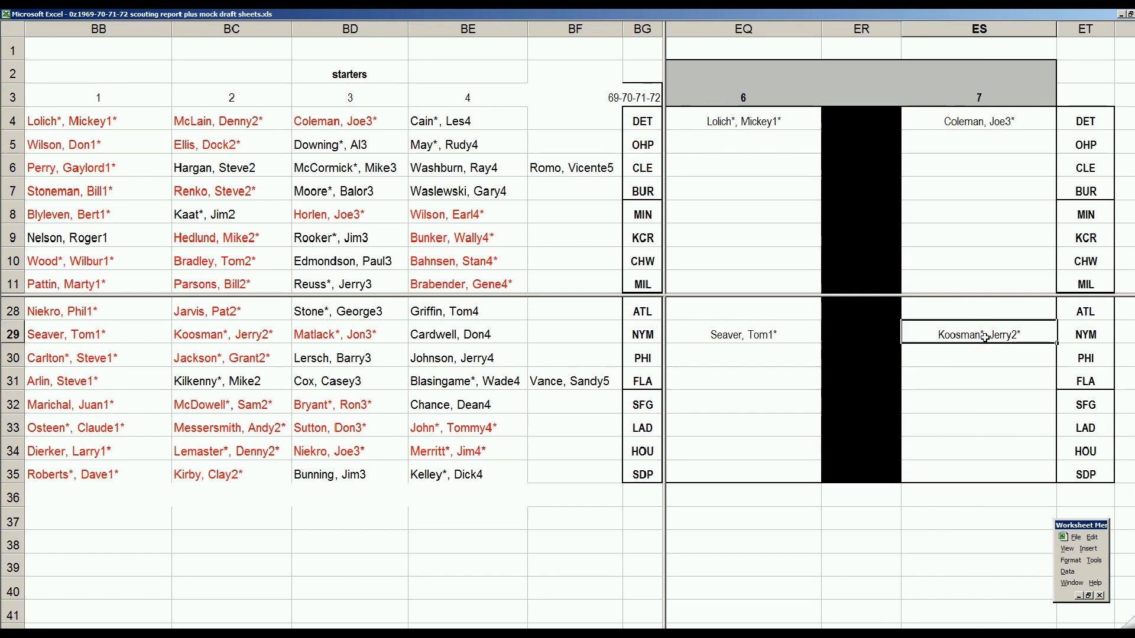
pyautogui.press('Left')
pyautogui.press('Left')
pyautogui.press('Left')
pyautogui.press('Left')
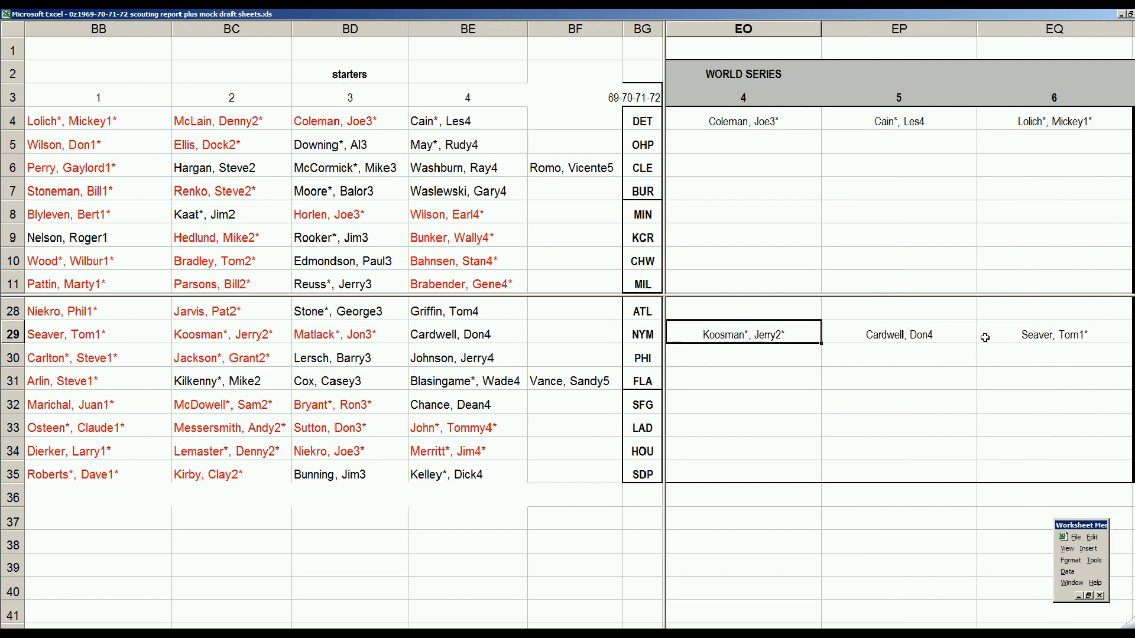
pyautogui.press('Left')
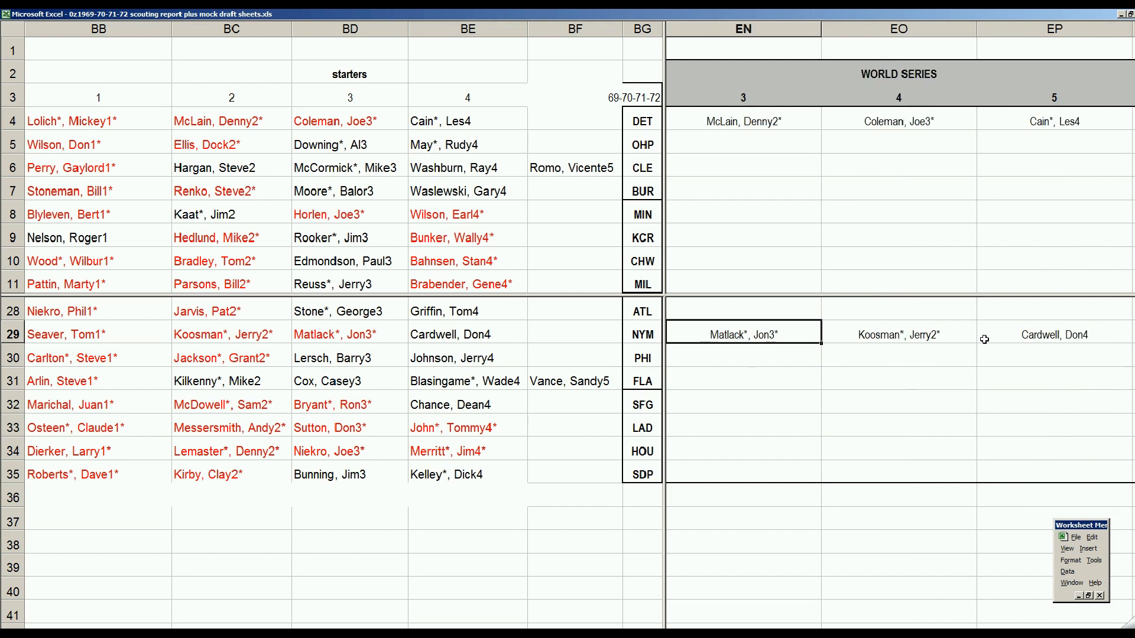
pyautogui.press('Right')
pyautogui.press('Right')
pyautogui.press('Right')
pyautogui.press('Right')
pyautogui.press('Right')
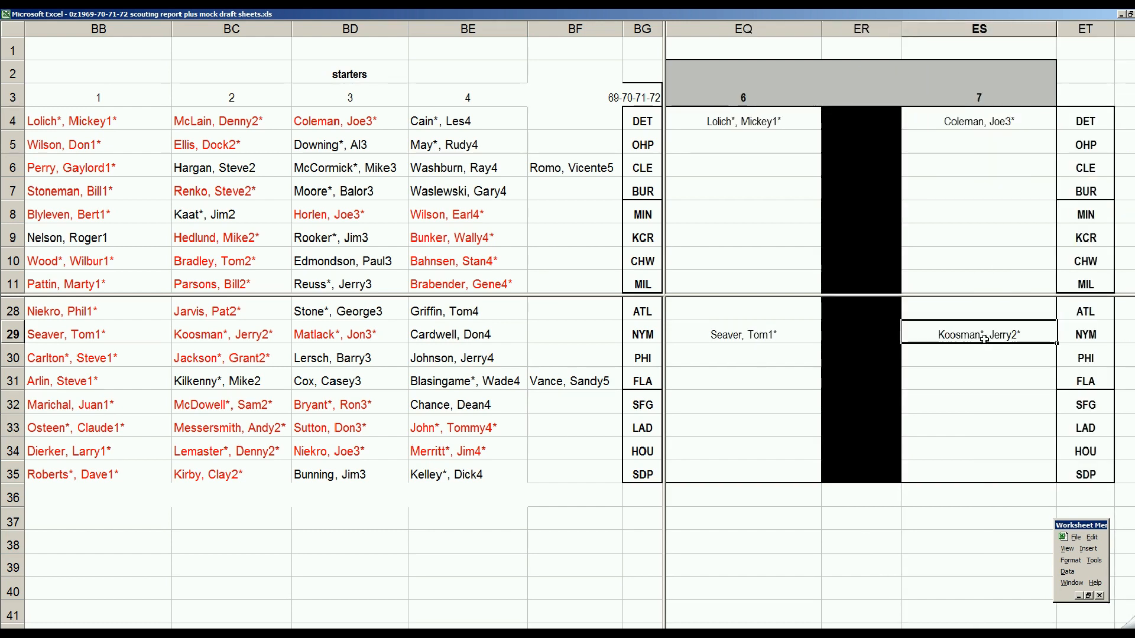
pyautogui.press('Left')
pyautogui.press('Left')
pyautogui.press('Left')
pyautogui.press('Left')
pyautogui.press('Left')
pyautogui.press('Left')
pyautogui.press('Left')
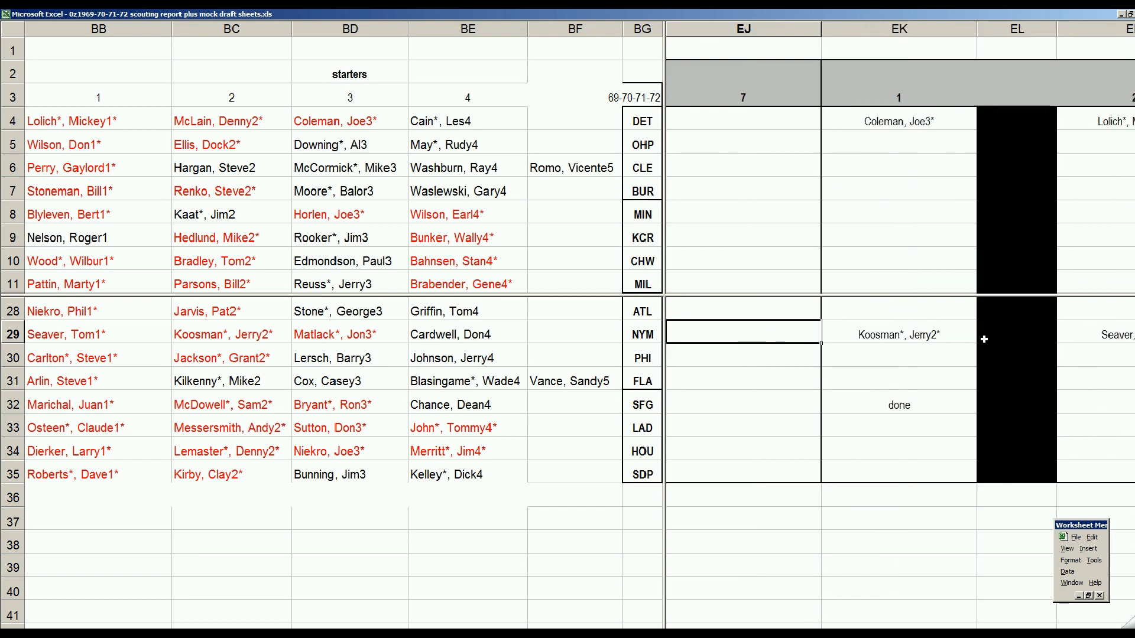
pyautogui.press('Right')
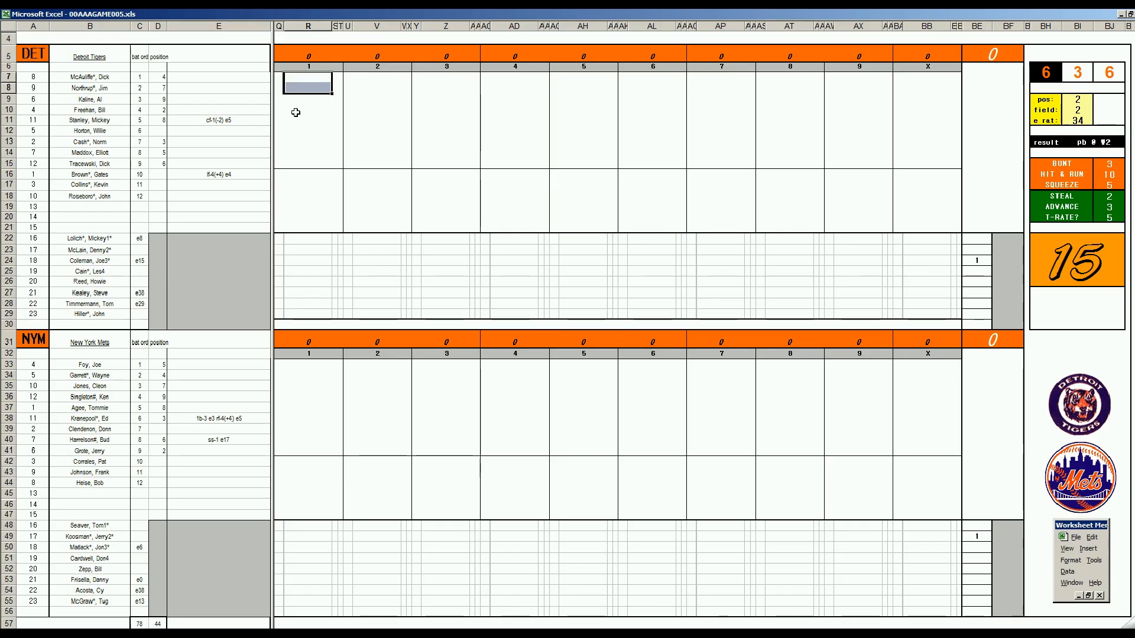
# Commit the first four Tigers batters' first-inning results, then Horton's ₩64 out for one run
pyautogui.press('Up')
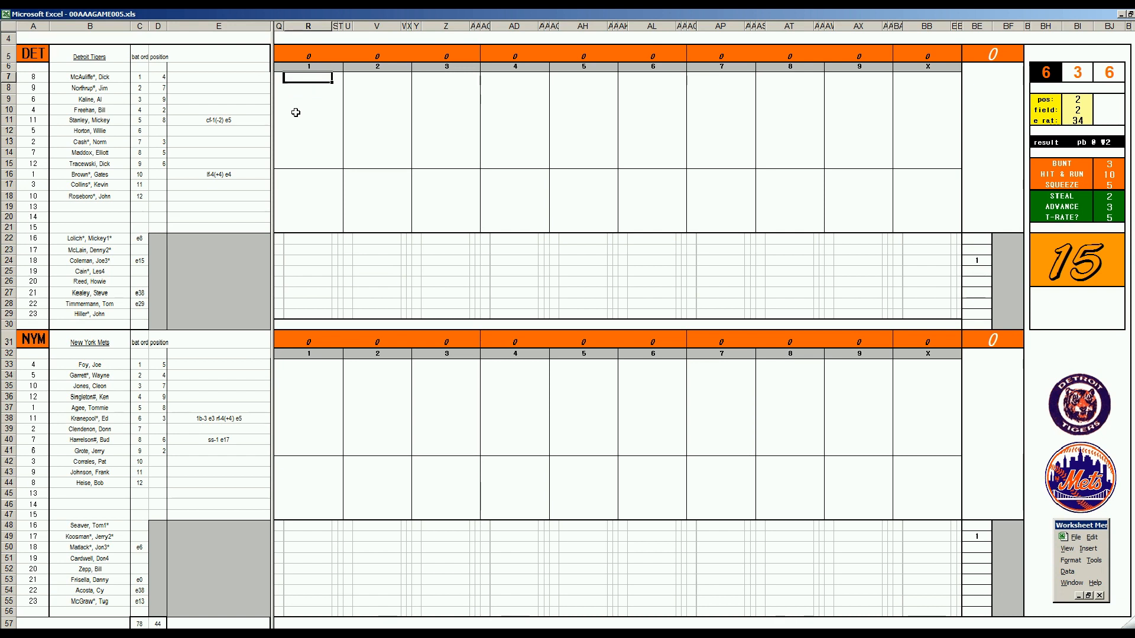
pyautogui.write('w8')
pyautogui.press('Return')
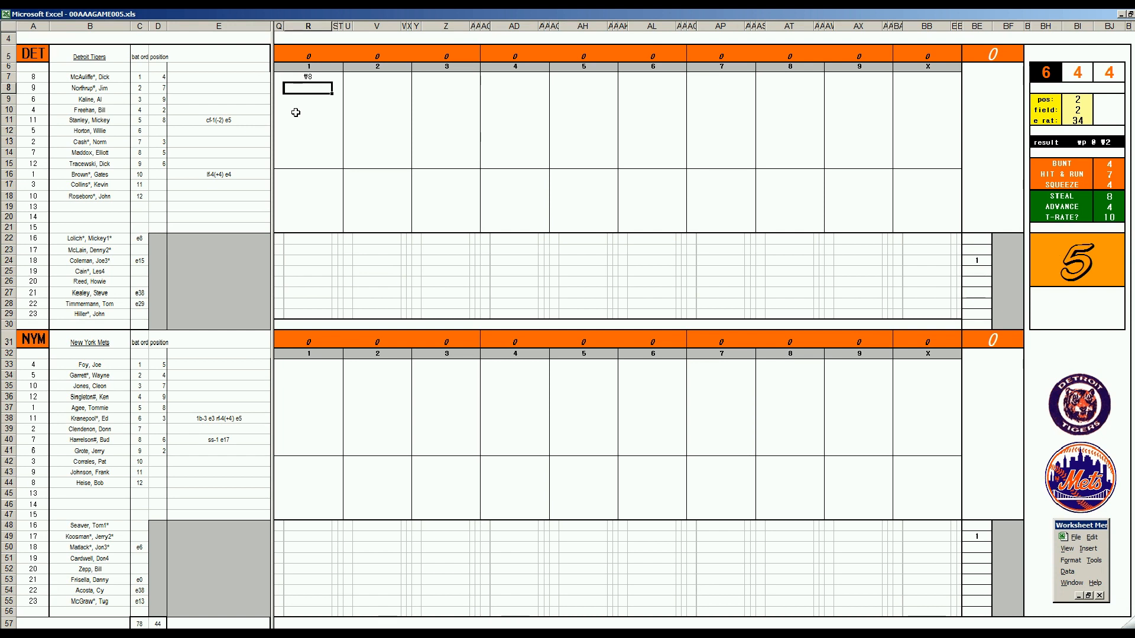
pyautogui.write('w5')
pyautogui.press('Return')
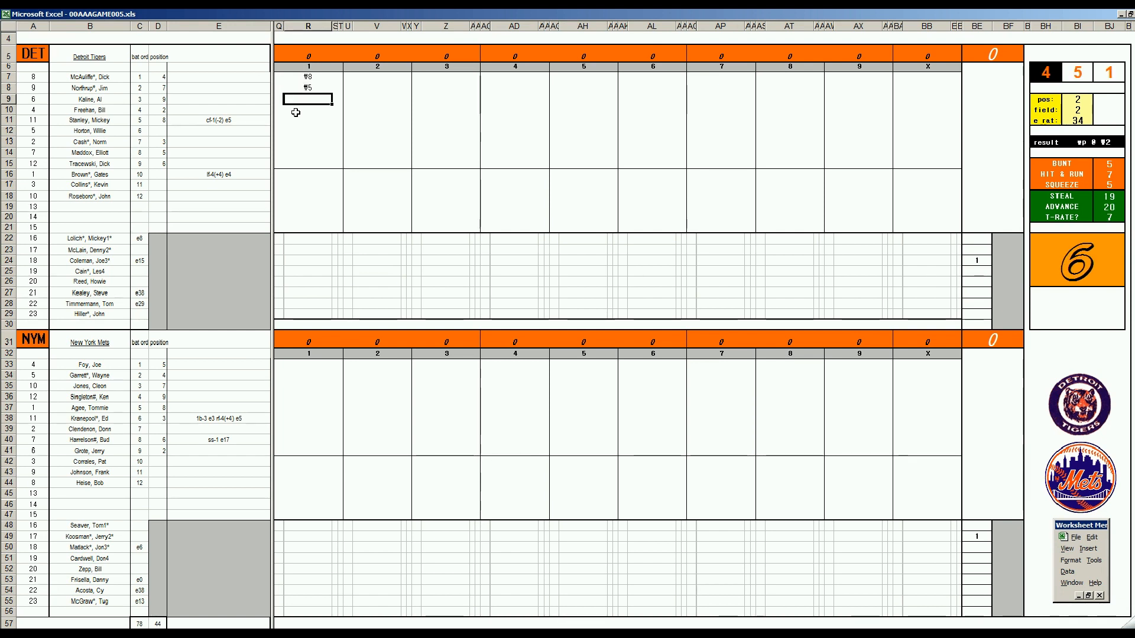
pyautogui.write('s')
pyautogui.press('Return')
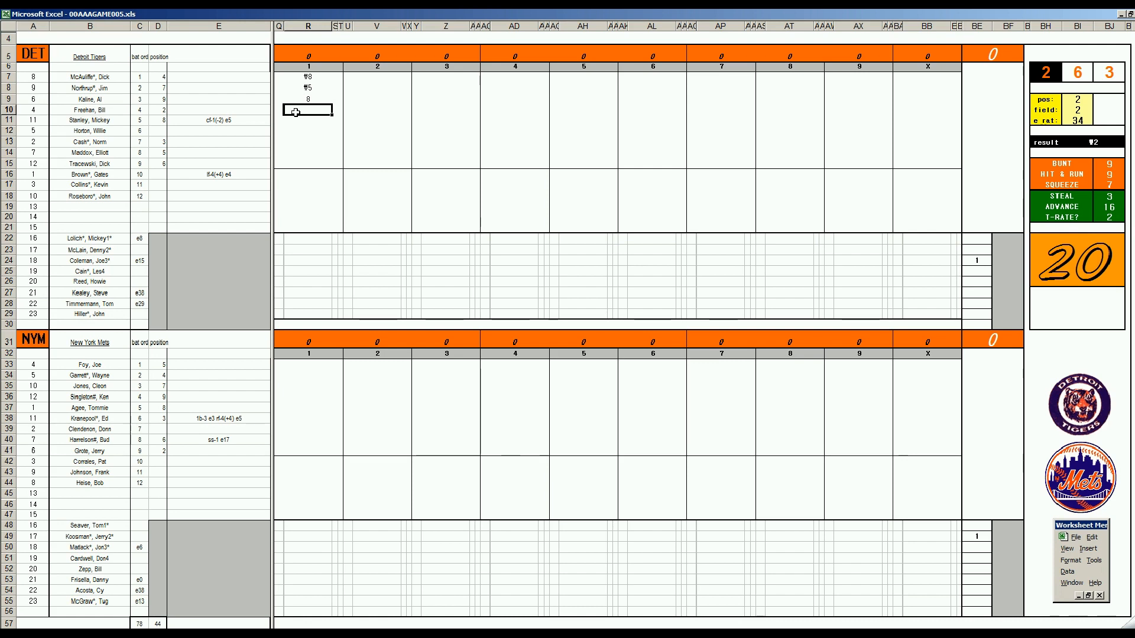
pyautogui.write('2')
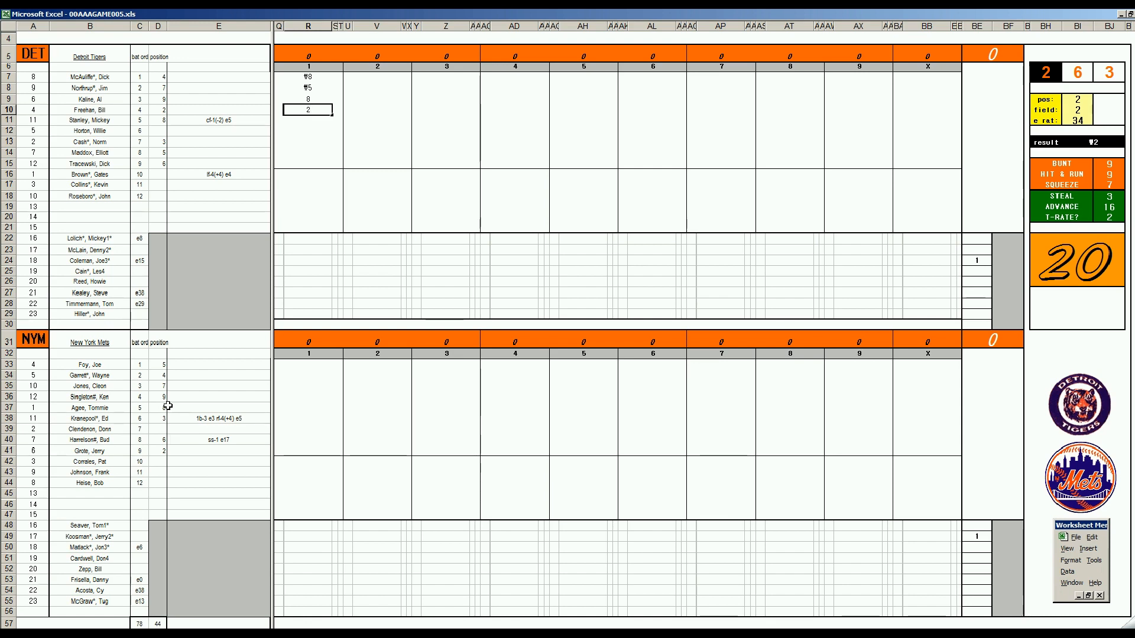
pyautogui.press('Return')
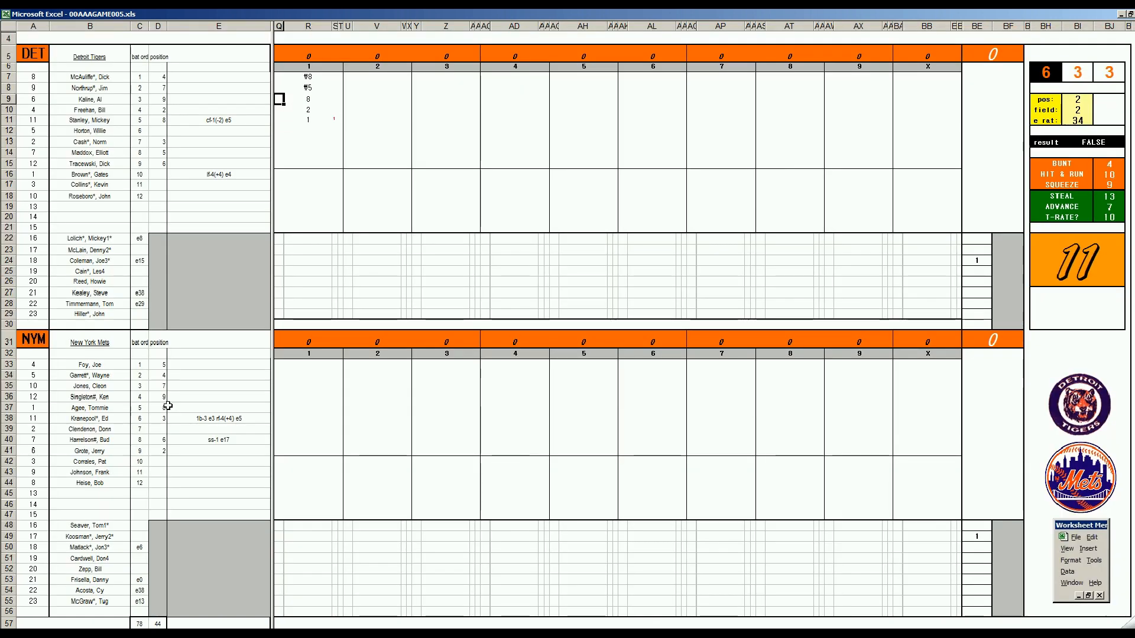
pyautogui.press('Down')
pyautogui.press('Down')
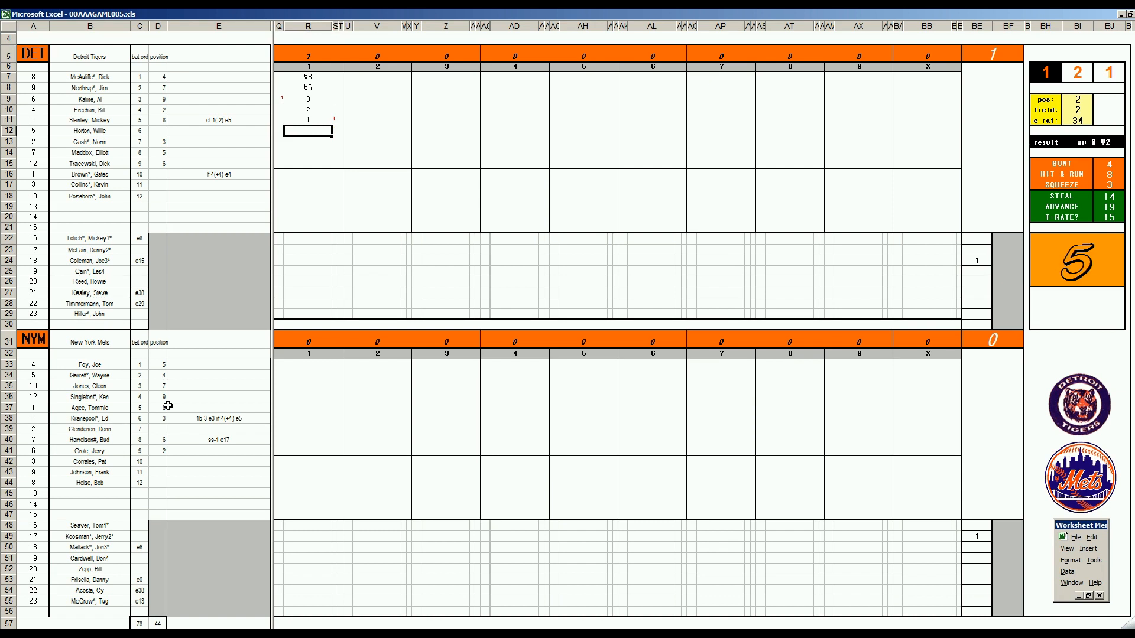
pyautogui.write('₩64')
pyautogui.click(307, 363)
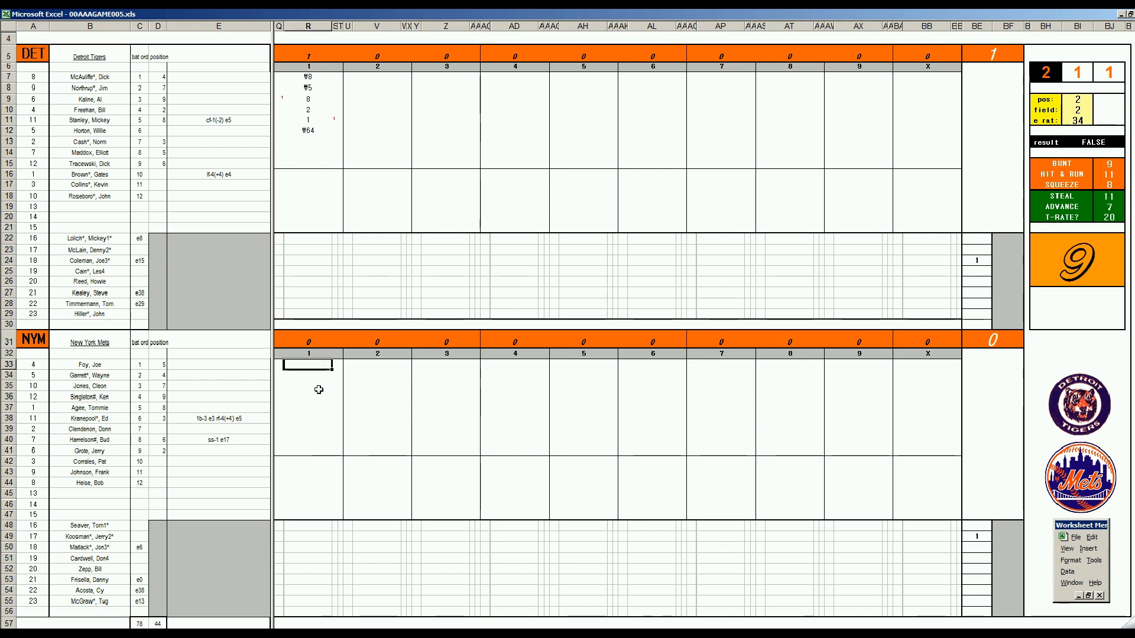
pyautogui.write('₩2')
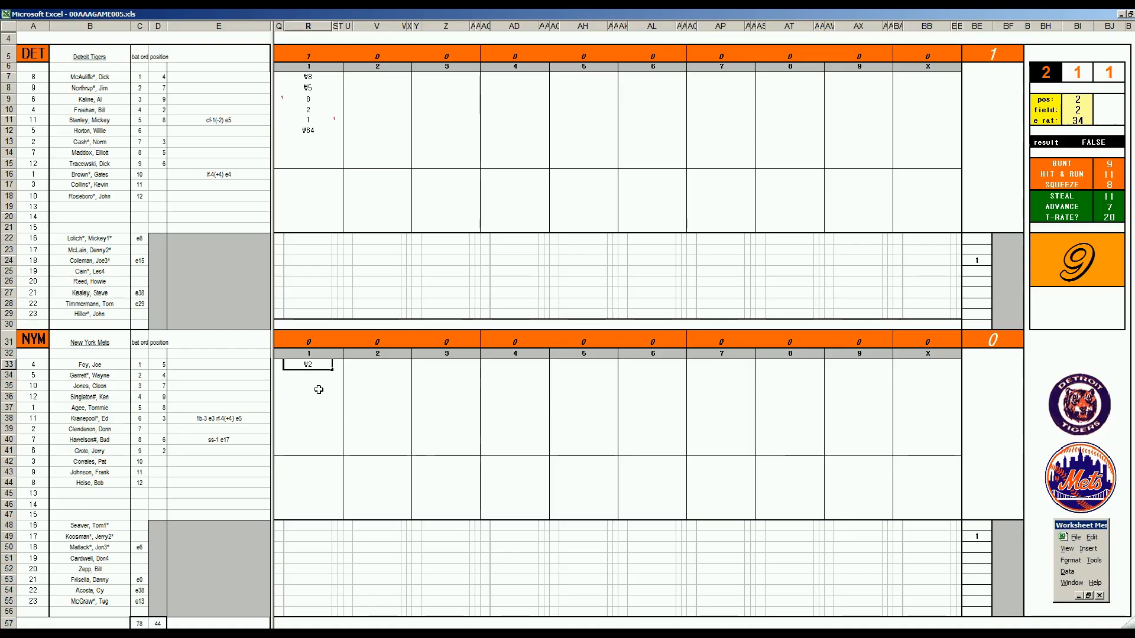
# Record Foy's ₩2 and set the fielder pos, field and e rat values to 9, 2 and 4
pyautogui.press('Return')
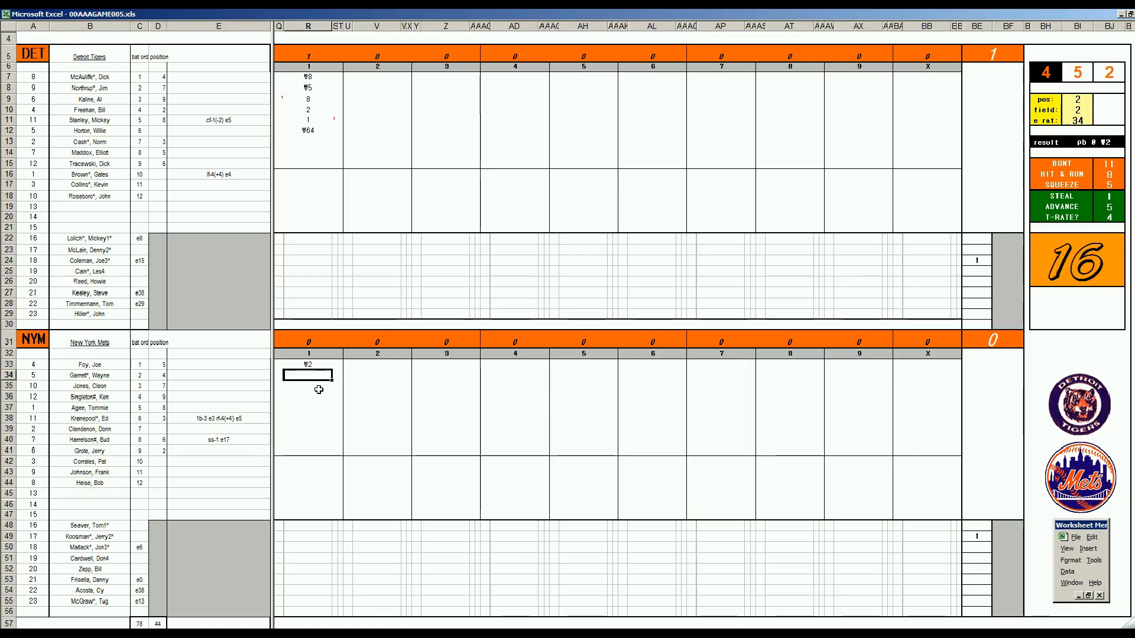
pyautogui.write('8')
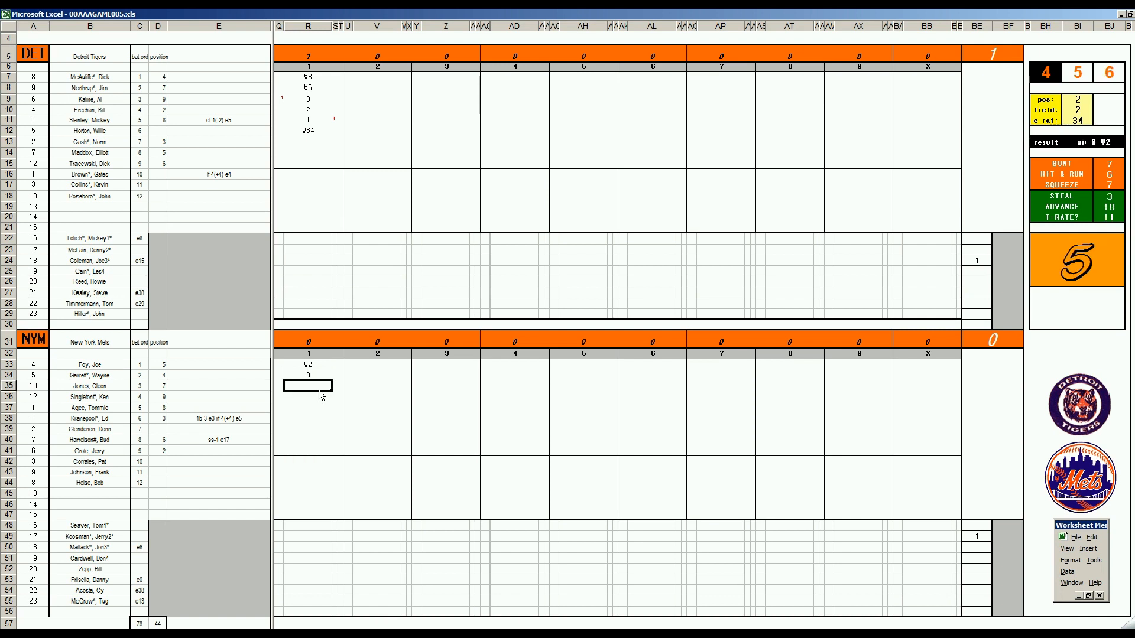
pyautogui.write('9')
pyautogui.press('Return')
pyautogui.write('2')
pyautogui.press('Return')
pyautogui.write('4')
pyautogui.press('Return')
# Record the remaining Mets first-inning results 8, ₩9 and Jones's ₩9
pyautogui.click(319, 386)
pyautogui.write('₩9')
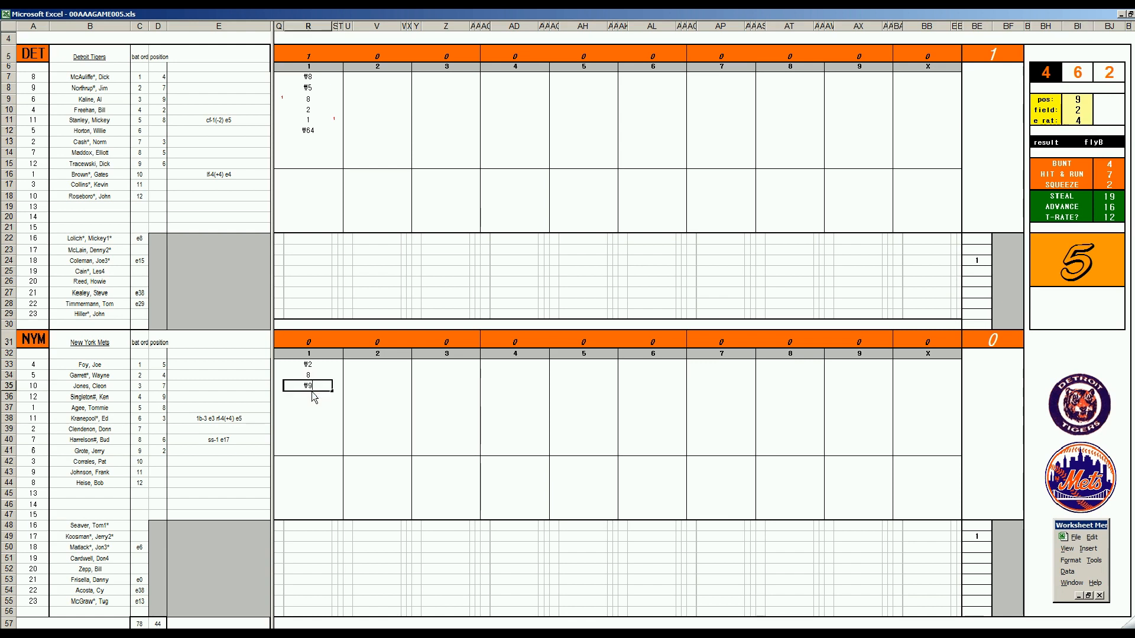
pyautogui.press('Return')
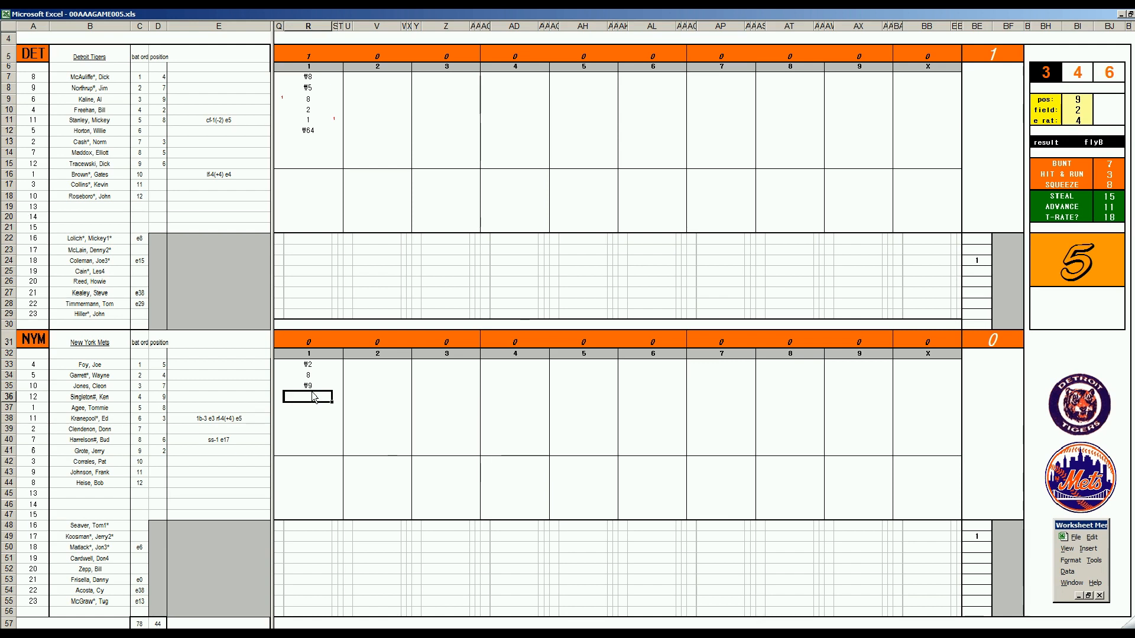
pyautogui.write('₩9')
pyautogui.click(368, 143)
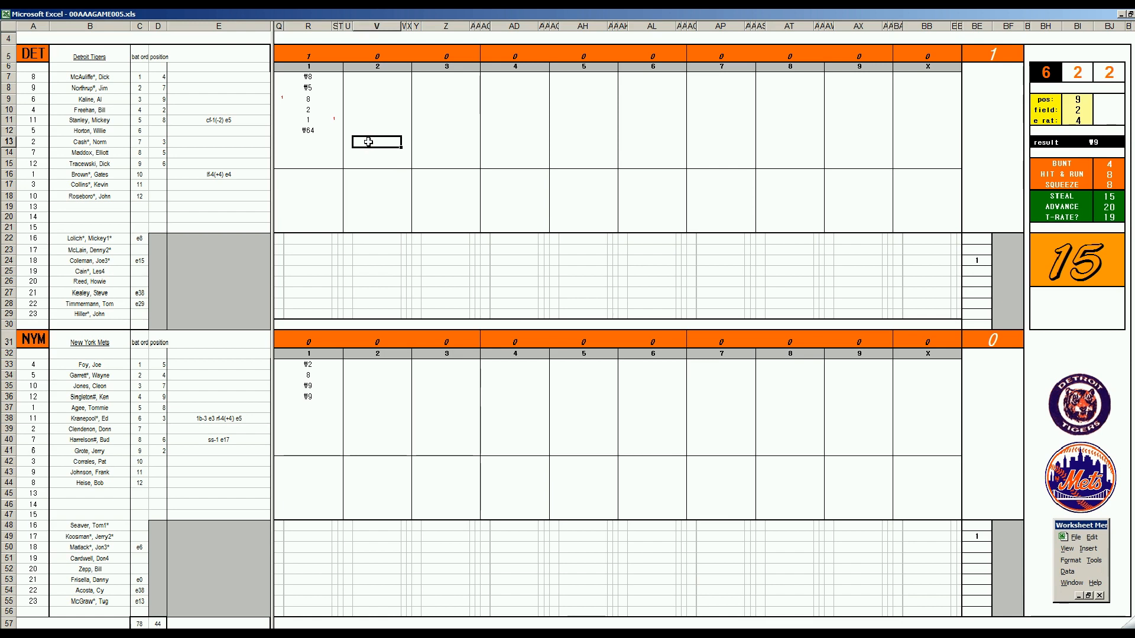
# Reroll the dice and record ₩63, 1 and 8 for Cash, Maddox and Tracewski
pyautogui.press('F9')
pyautogui.press('F9')
pyautogui.write('₩')
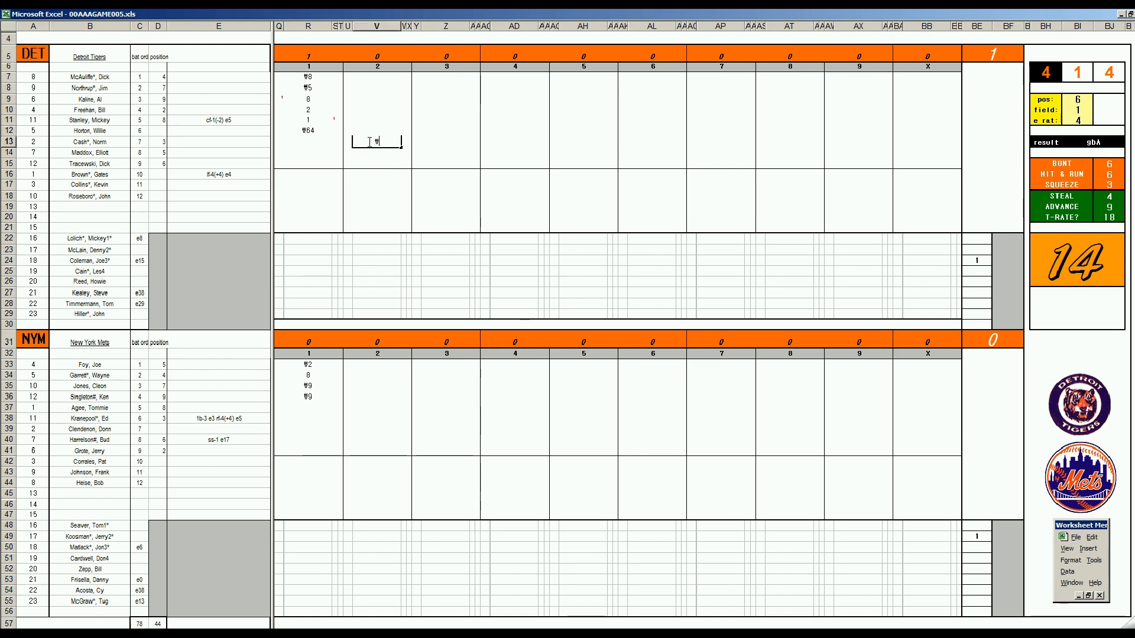
pyautogui.write('63')
pyautogui.press('Return')
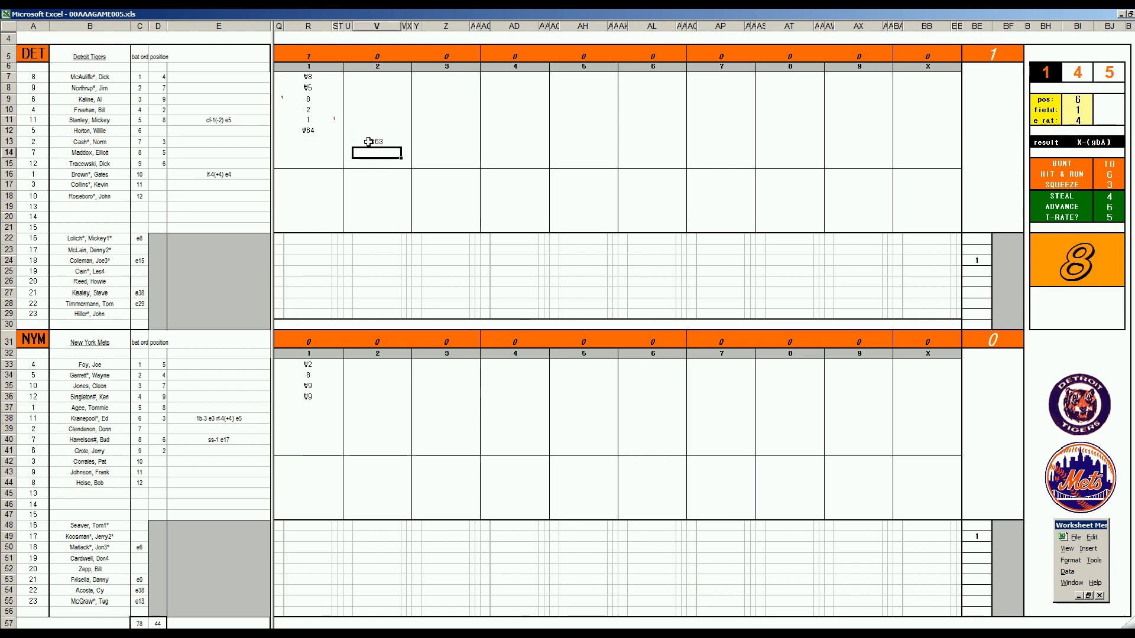
pyautogui.write('1')
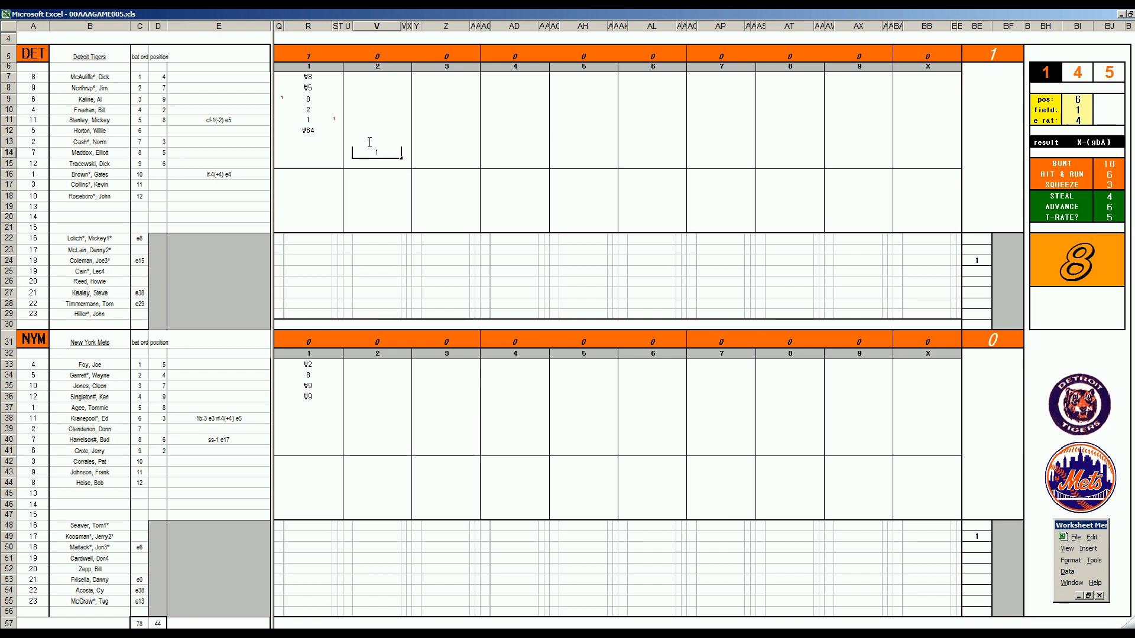
pyautogui.press('Return')
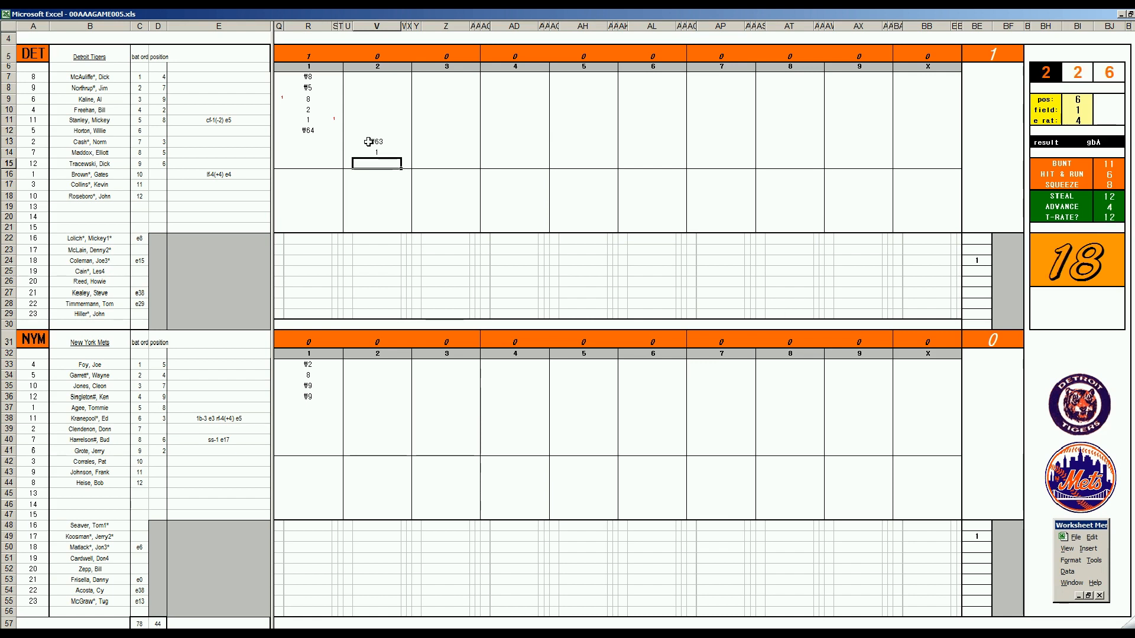
pyautogui.write('8')
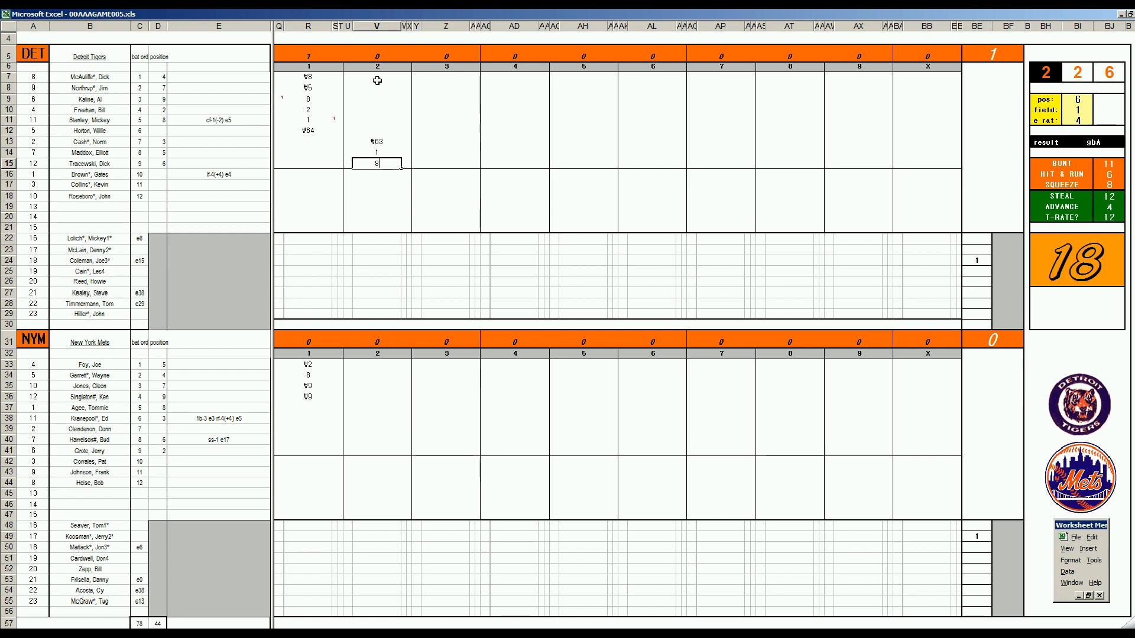
# Record ₩4 for McAuliffe and ₩8 for Northrup in the second inning
pyautogui.click(376, 79)
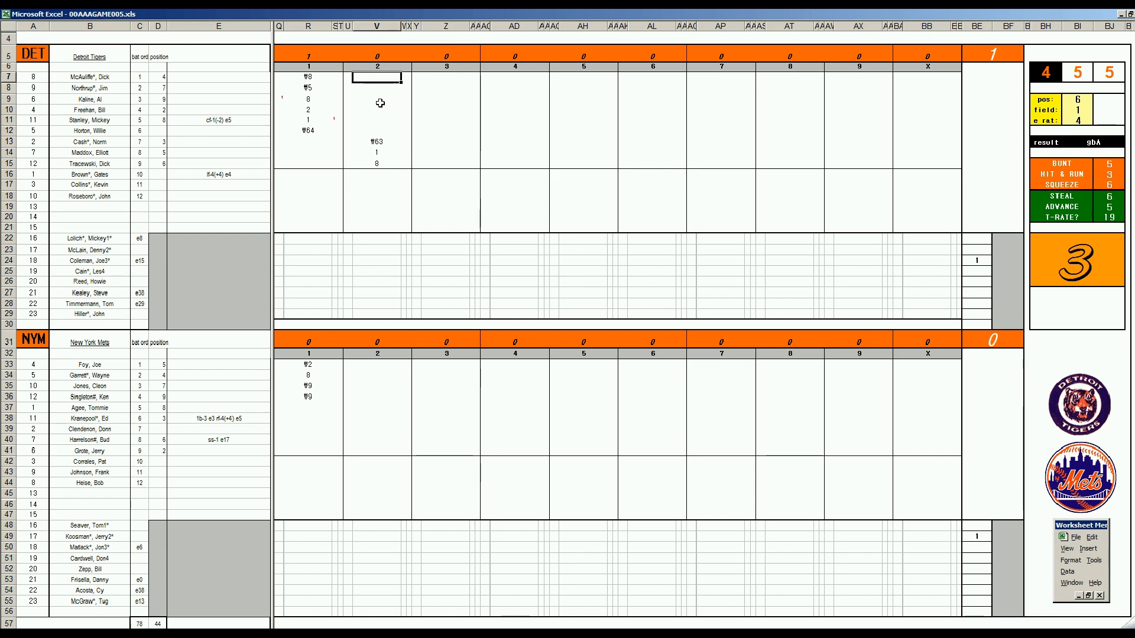
pyautogui.write('₩4')
pyautogui.press('Return')
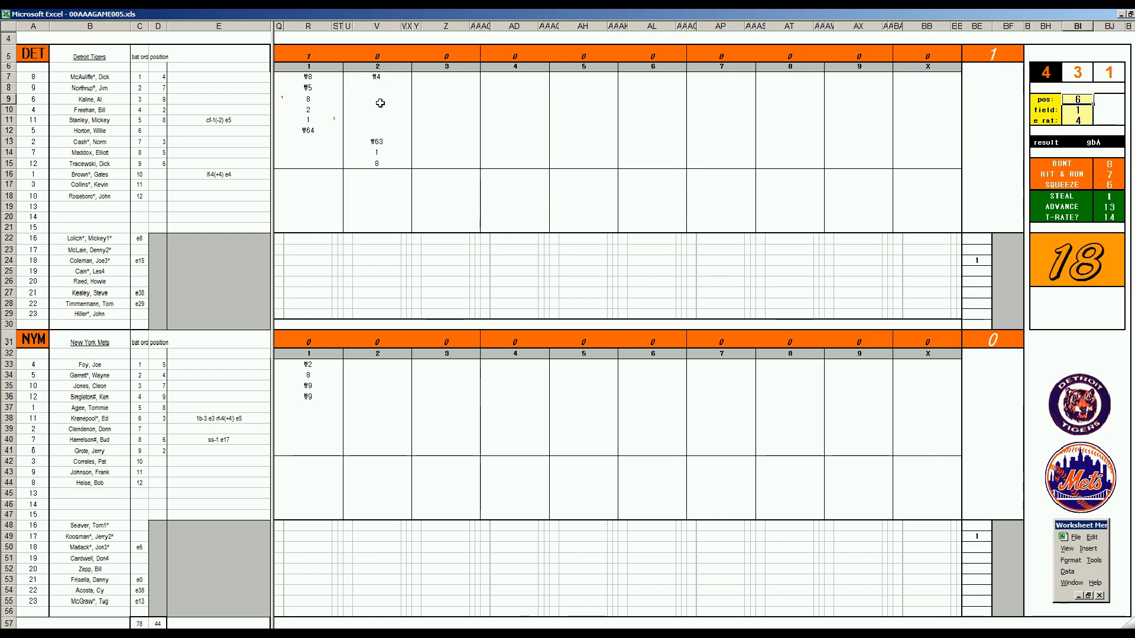
pyautogui.write('8')
pyautogui.press('F9')
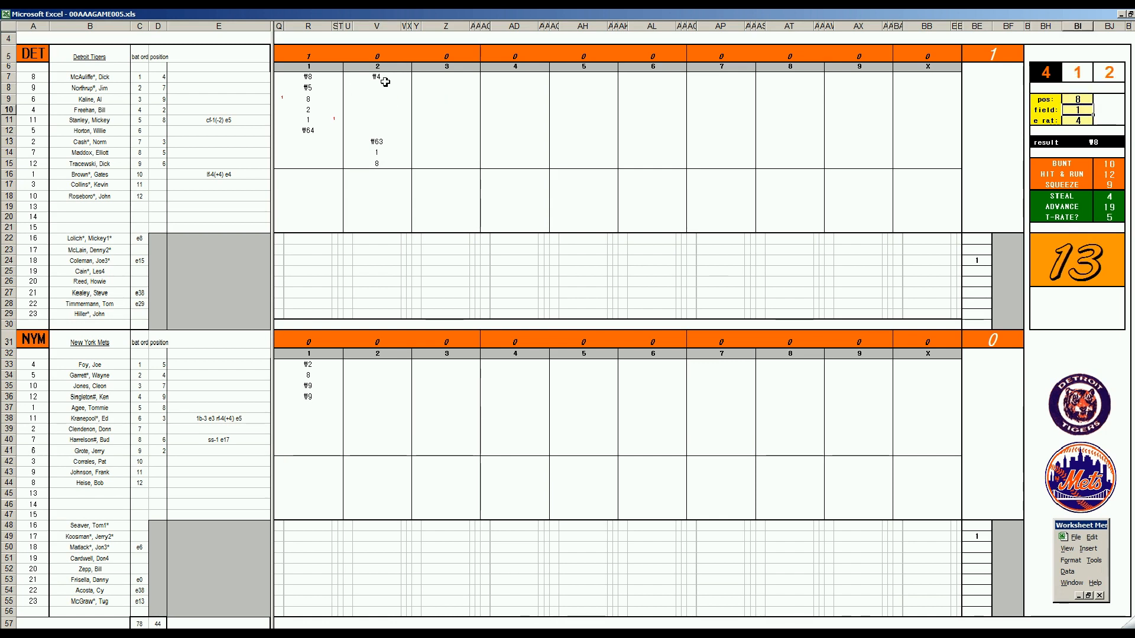
pyautogui.click(377, 90)
pyautogui.write('₩8')
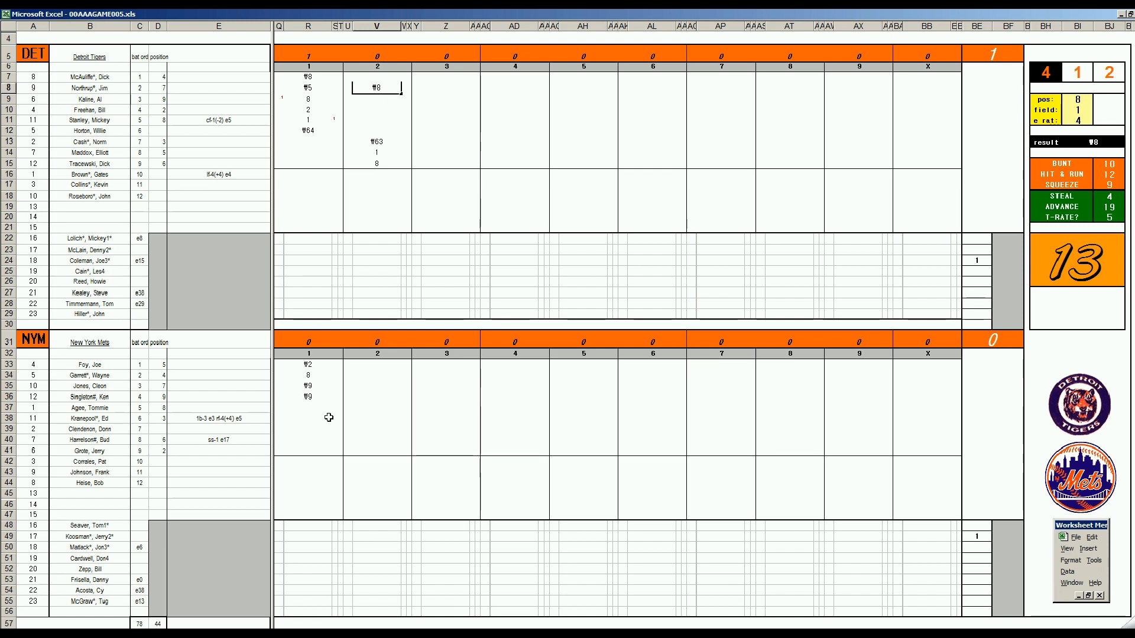
# Record 1 for Agee, strikeouts for Kranepool and Clendenon, and ₩43 for Harrelson
pyautogui.click(368, 409)
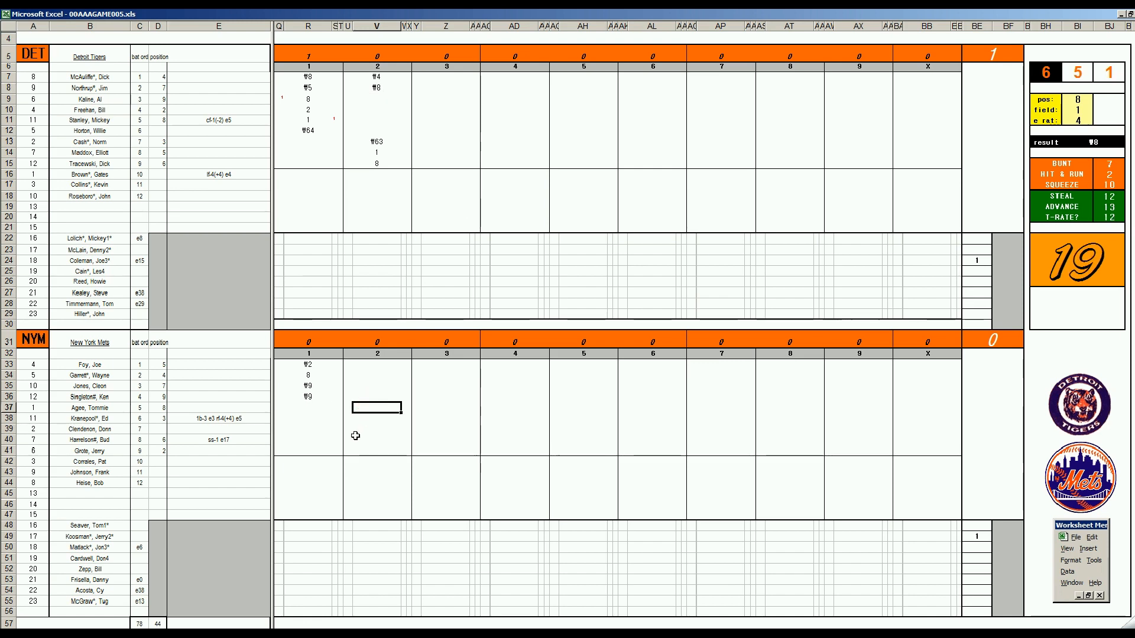
pyautogui.write('1')
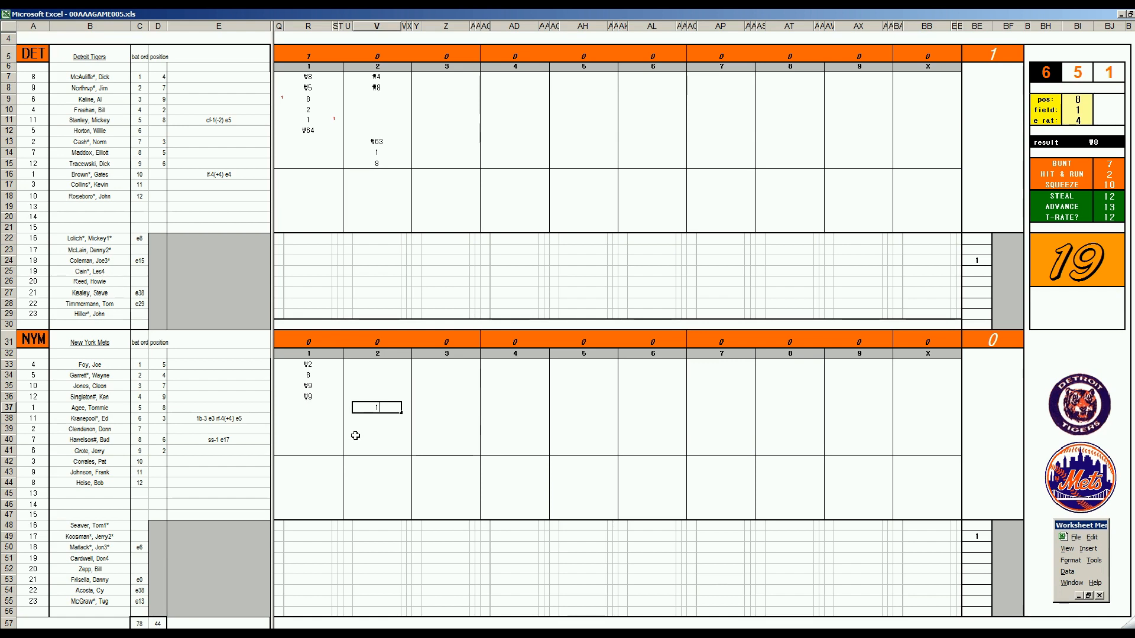
pyautogui.press('Return')
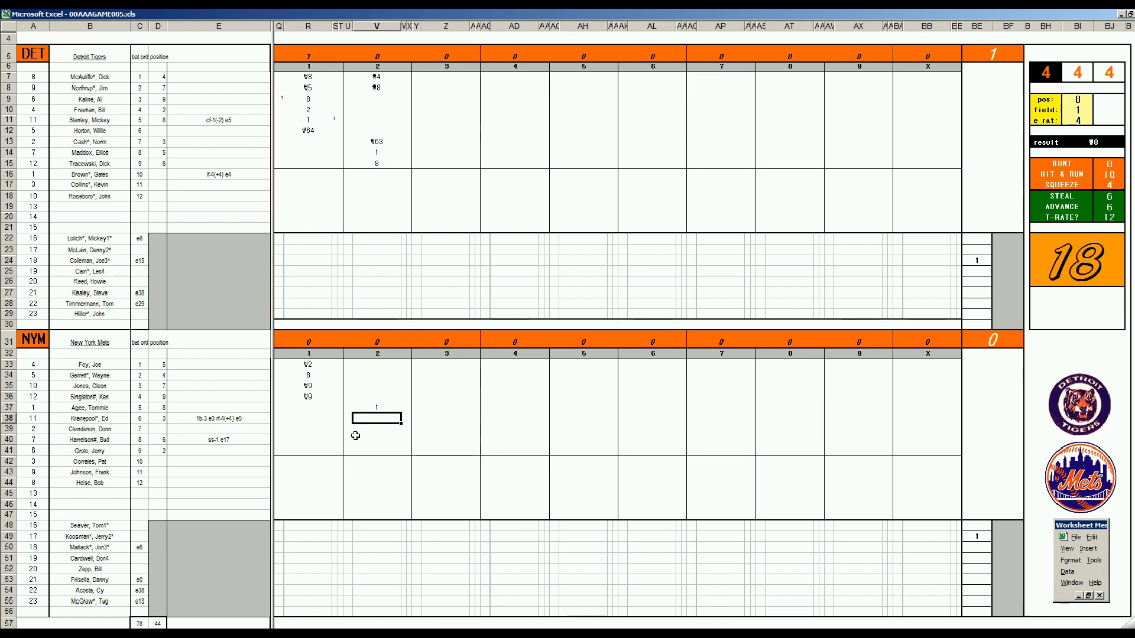
pyautogui.write('k')
pyautogui.press('Return')
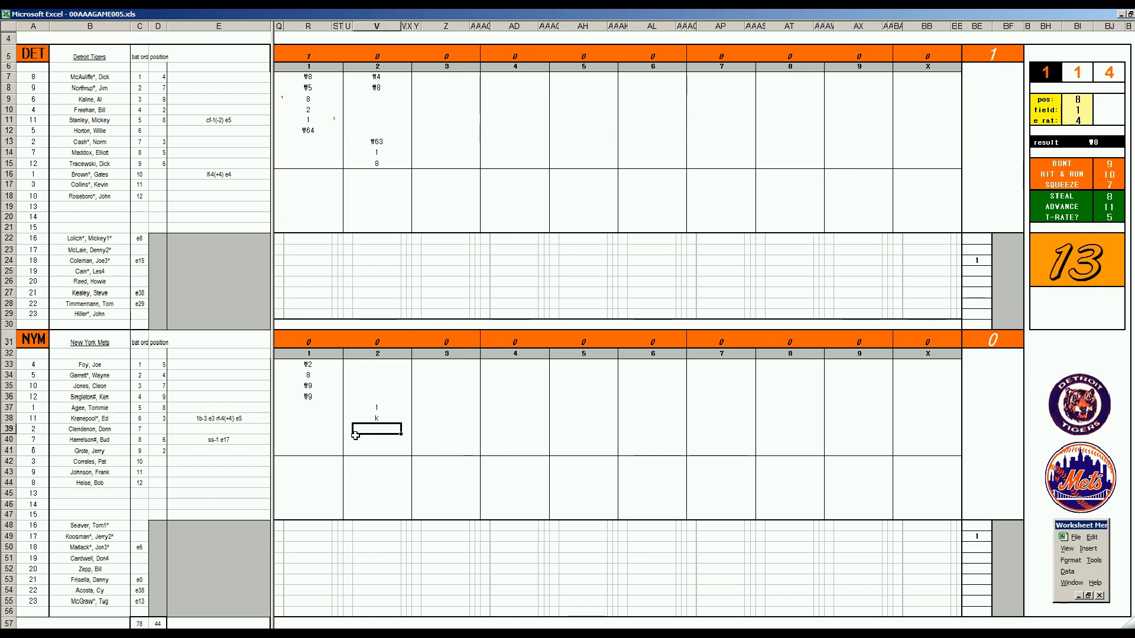
pyautogui.write('k')
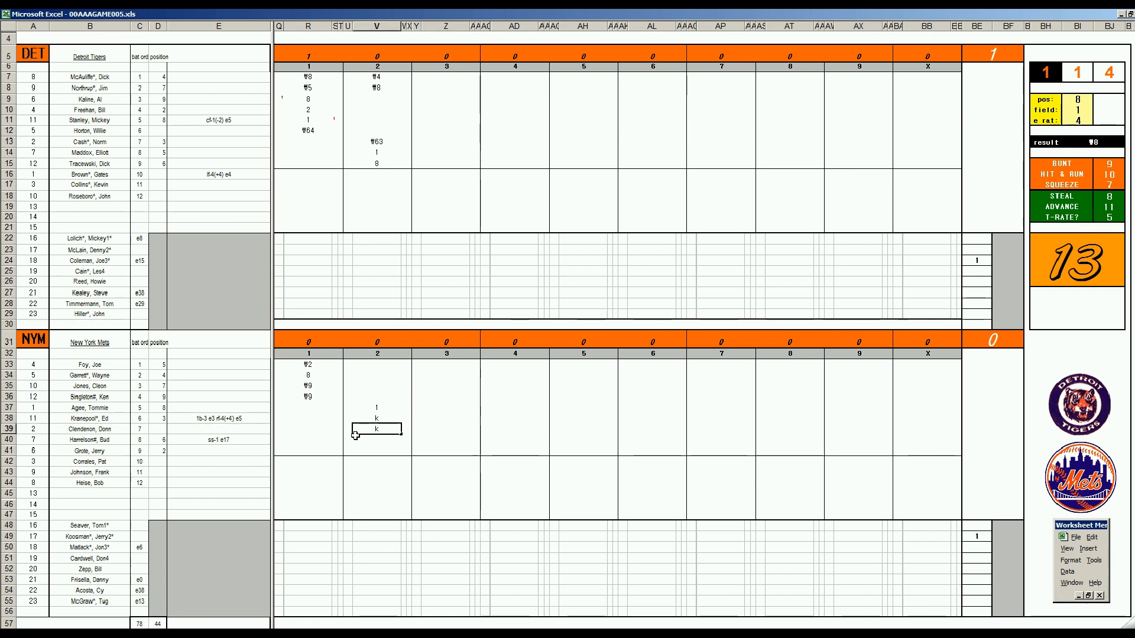
pyautogui.press('Return')
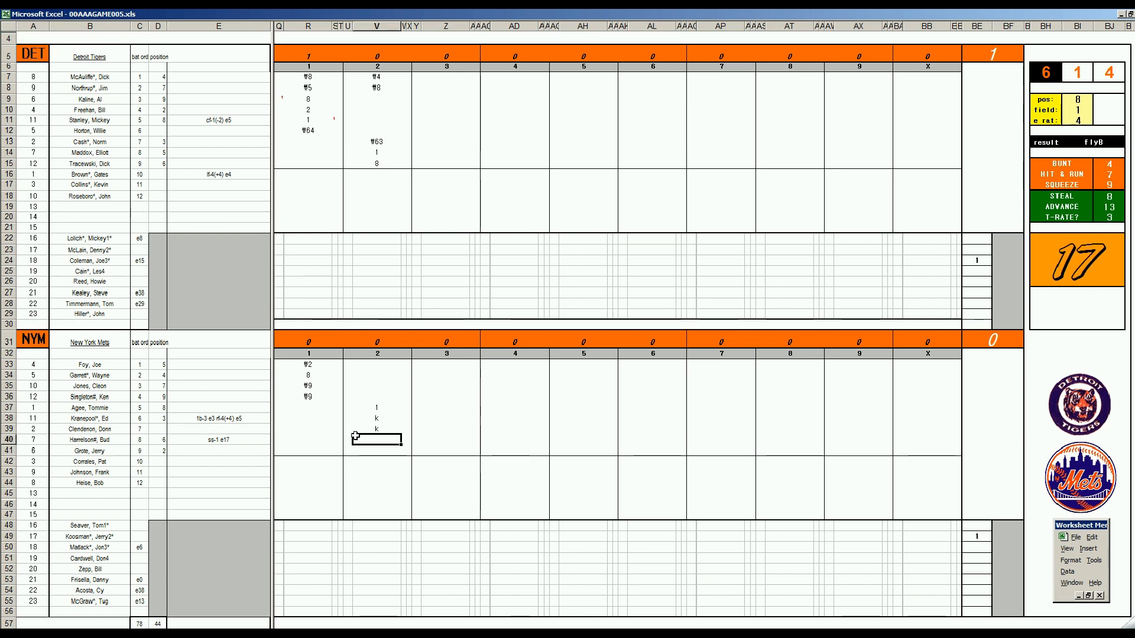
pyautogui.write('f43')
pyautogui.click(433, 98)
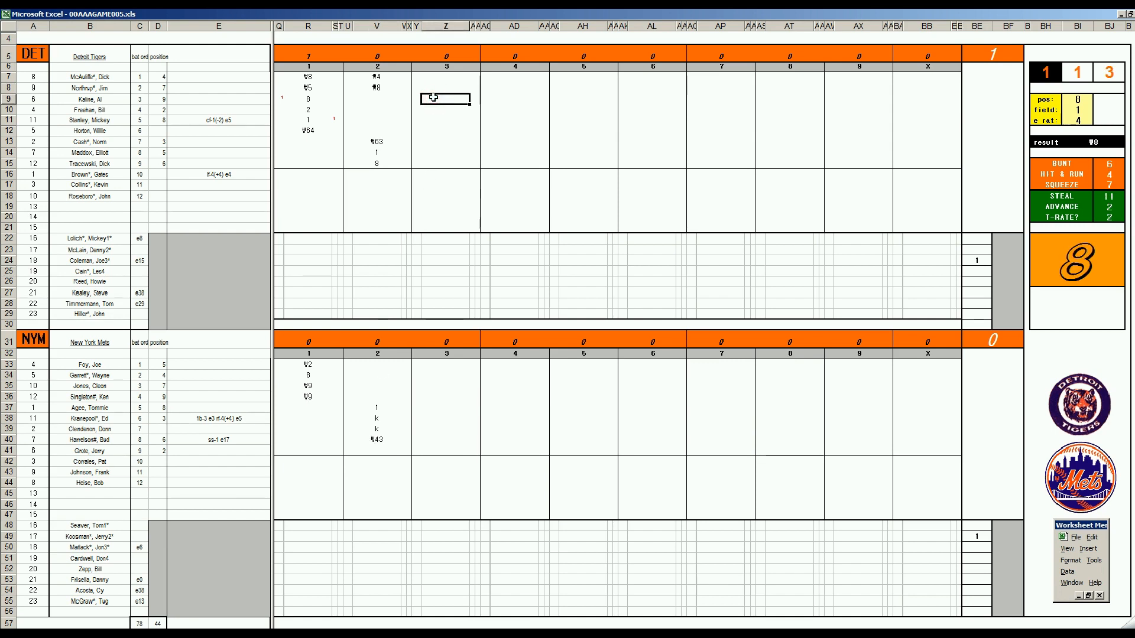
pyautogui.write('♥8')
# Record Kaline's ₩8, Freehan's ₩8 and the ♥63 out in Detroit's third inning
pyautogui.press('Return')
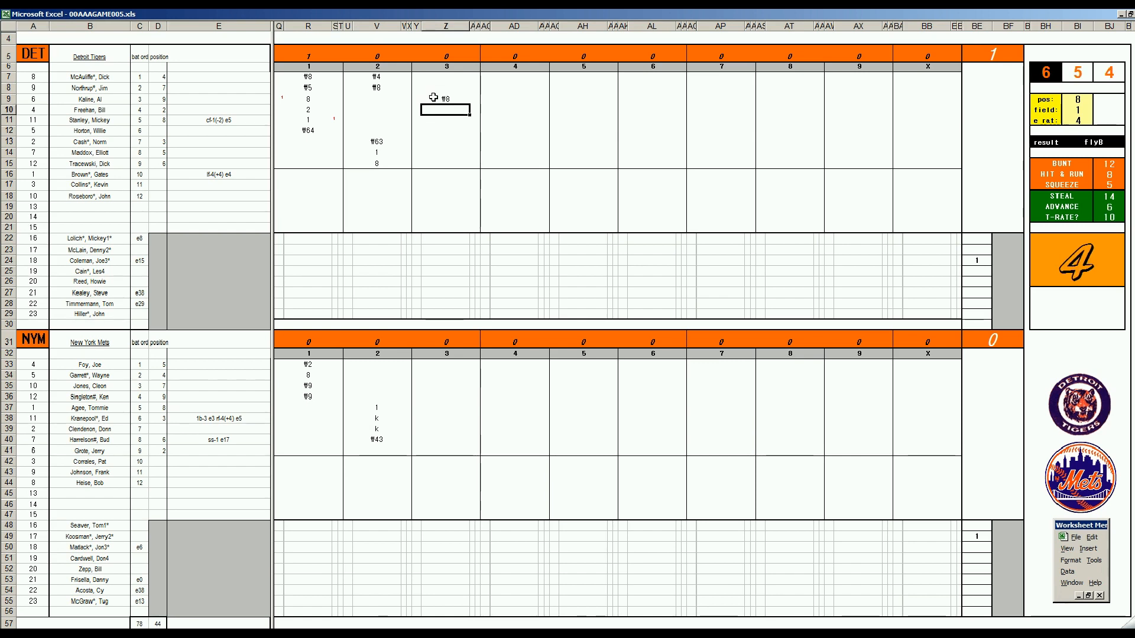
pyautogui.write('♥8')
pyautogui.press('Return')
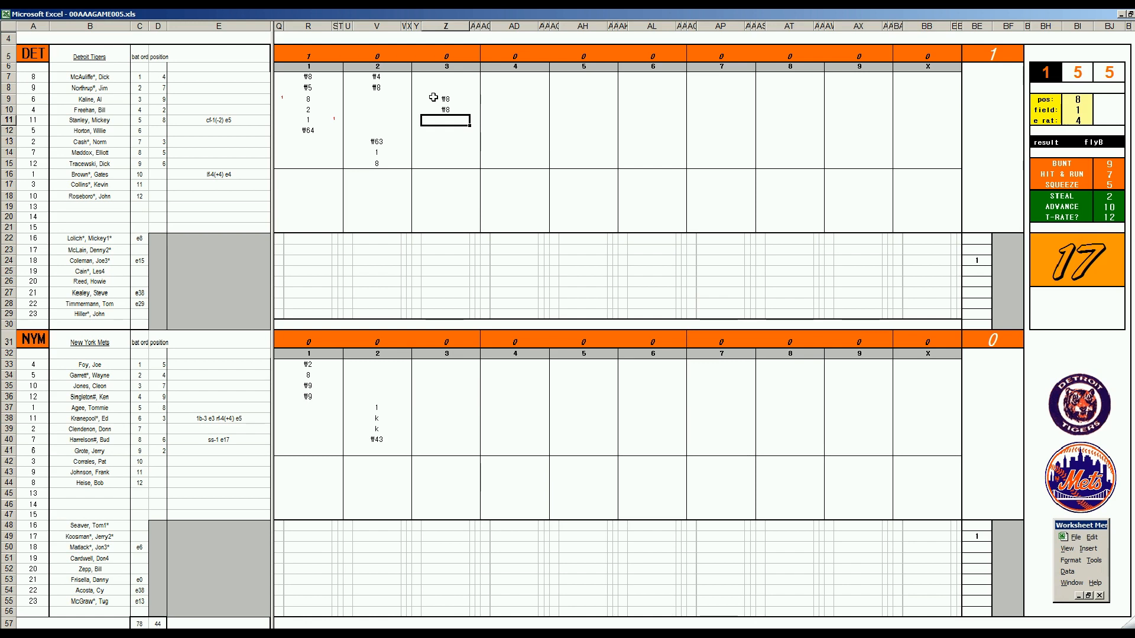
pyautogui.write('♥63')
pyautogui.click(433, 447)
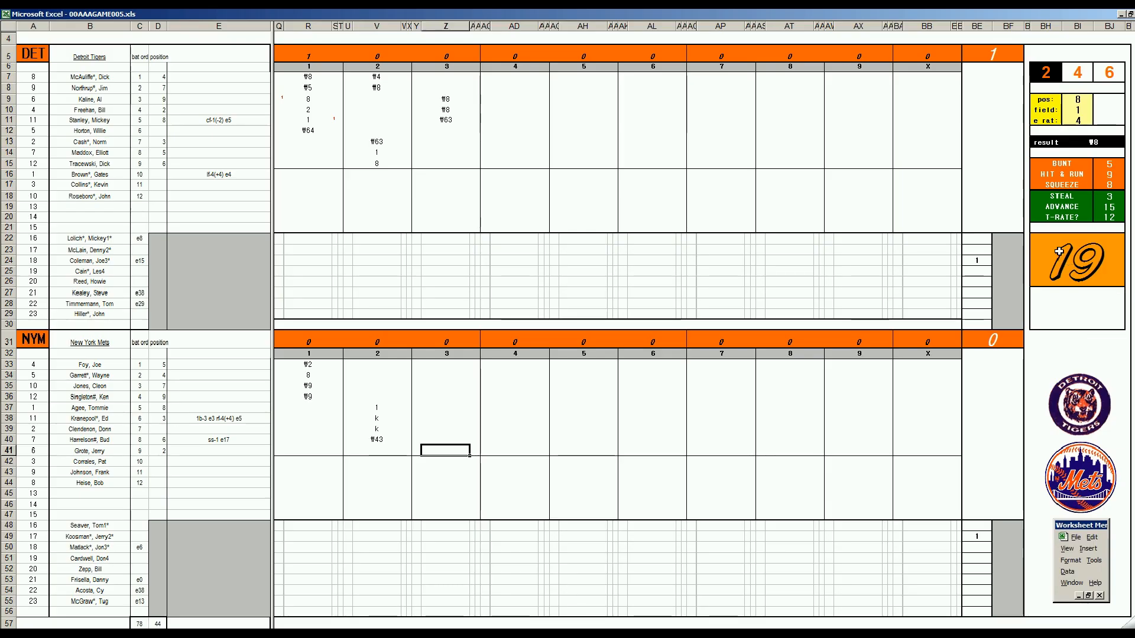
pyautogui.write('2')
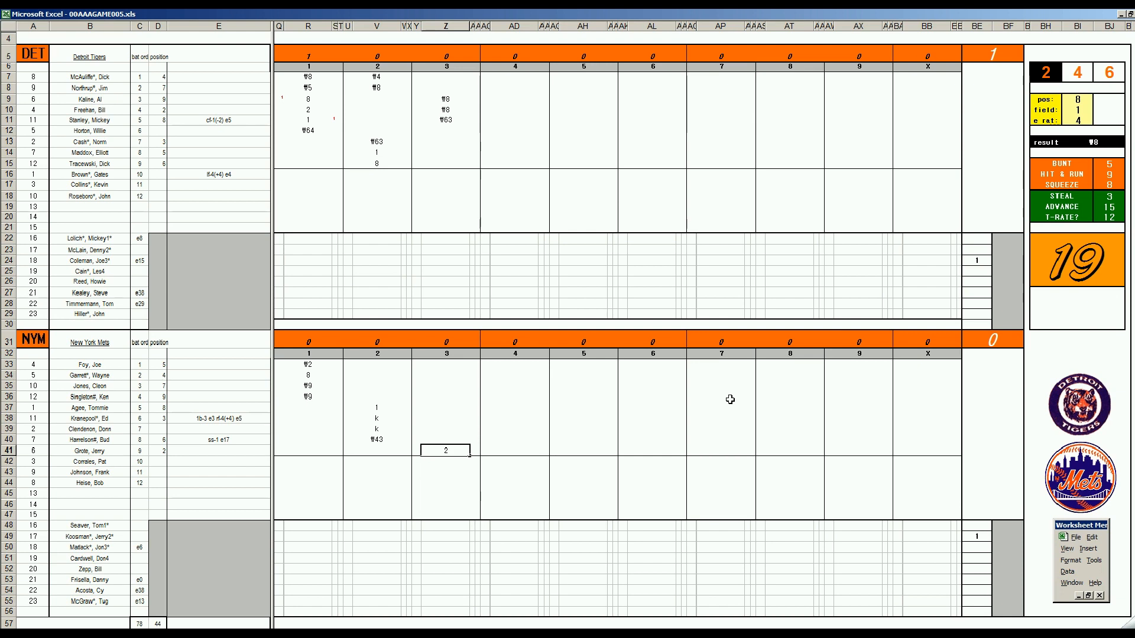
# Record Grote's 2 and ₩53, setting pos, field and e rat to 2
pyautogui.press('Return')
pyautogui.press('Return')
pyautogui.press('Return')
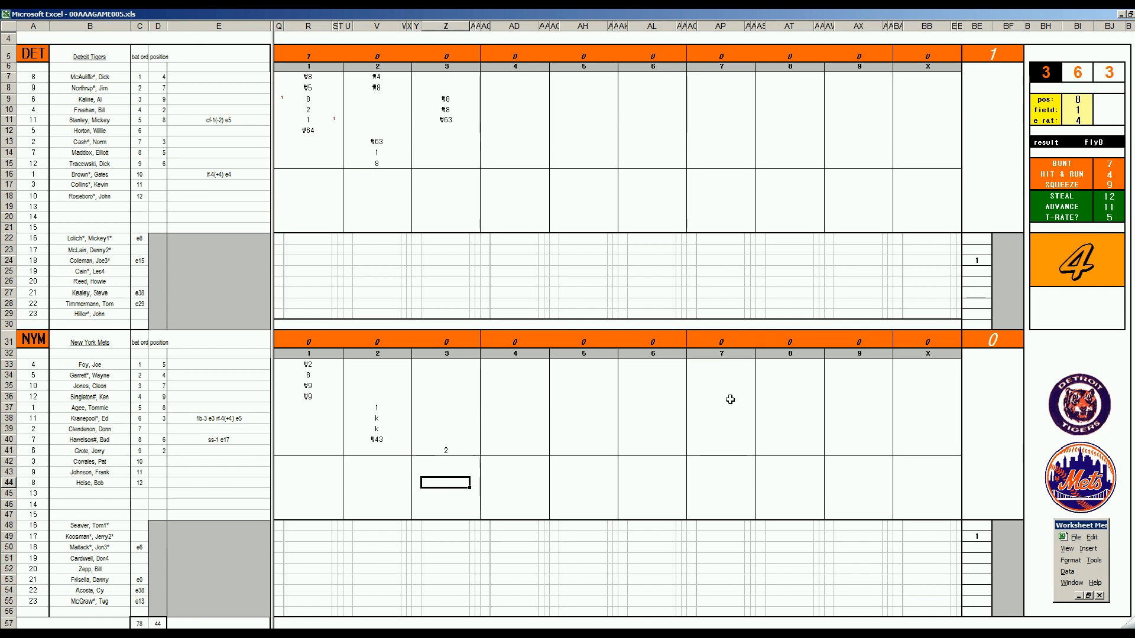
pyautogui.write('#53')
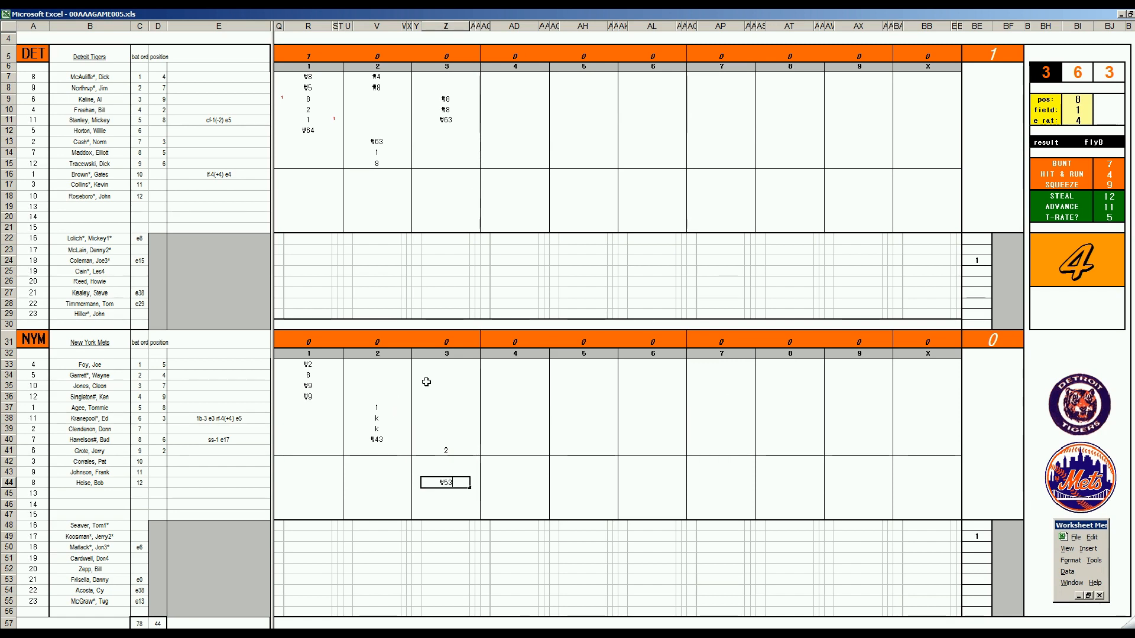
pyautogui.click(446, 372)
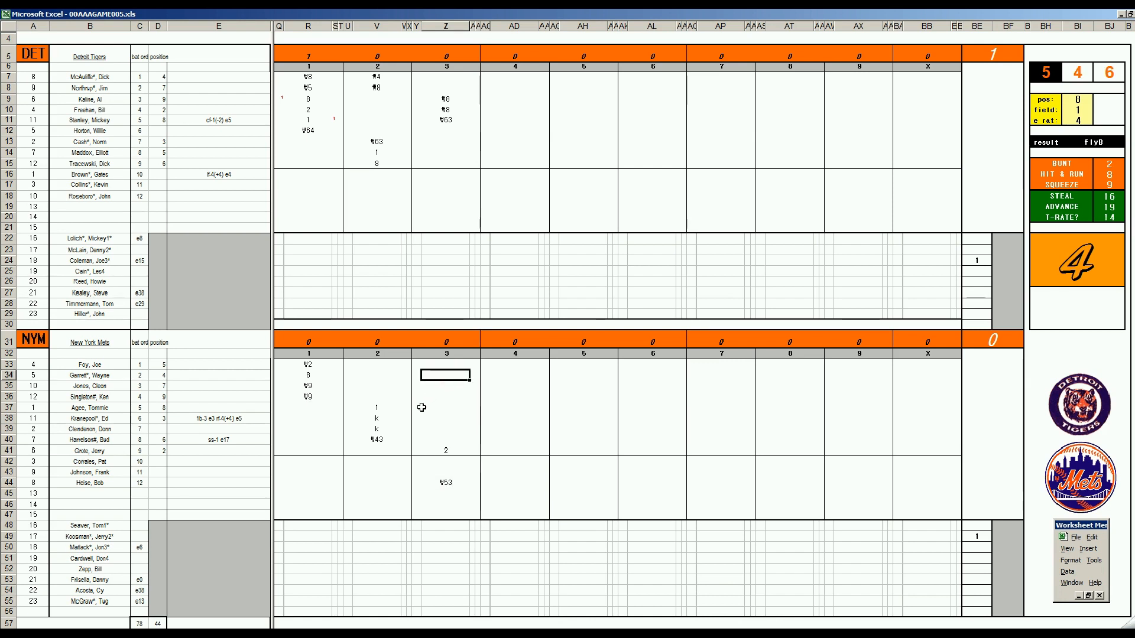
pyautogui.press('2')
pyautogui.press('Return')
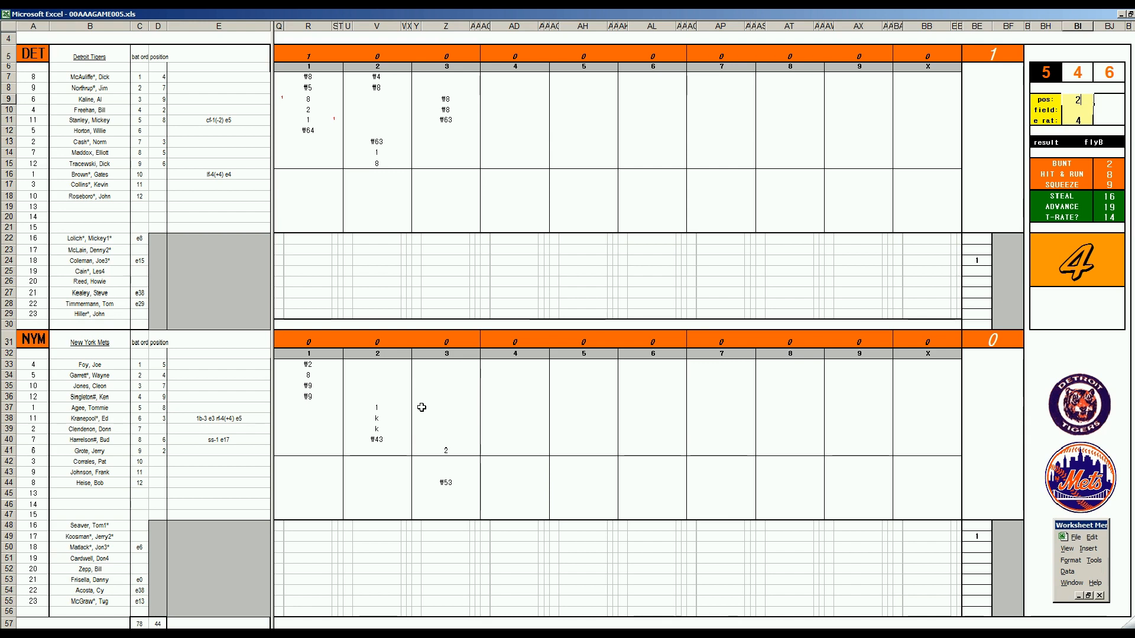
pyautogui.press('Return')
pyautogui.write('1')
pyautogui.press('Return')
pyautogui.write('2')
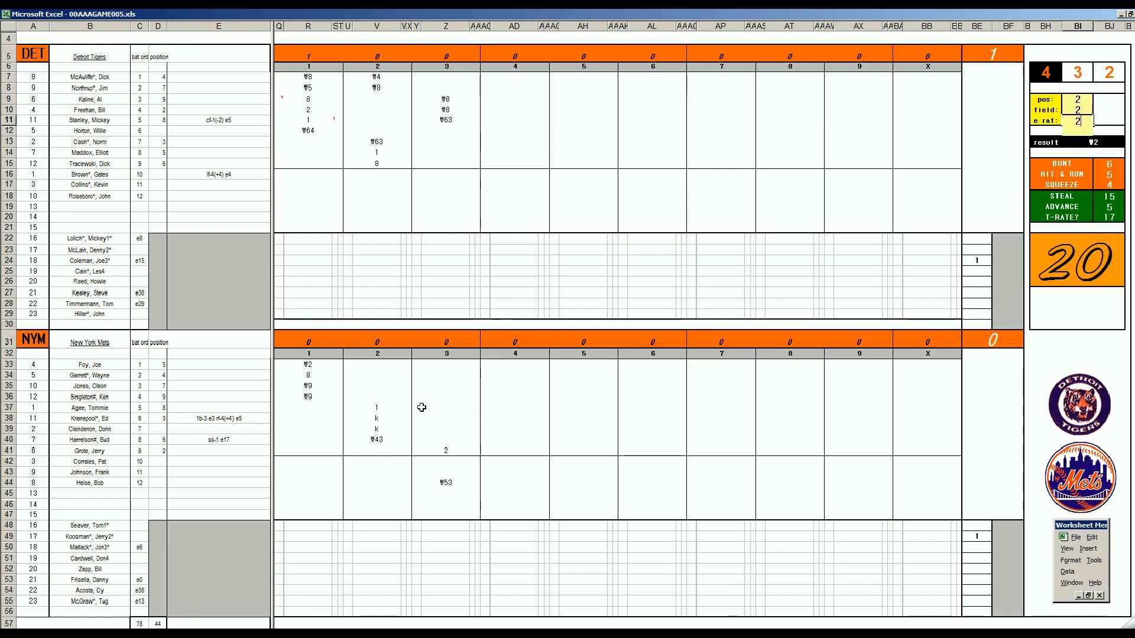
pyautogui.press('Return')
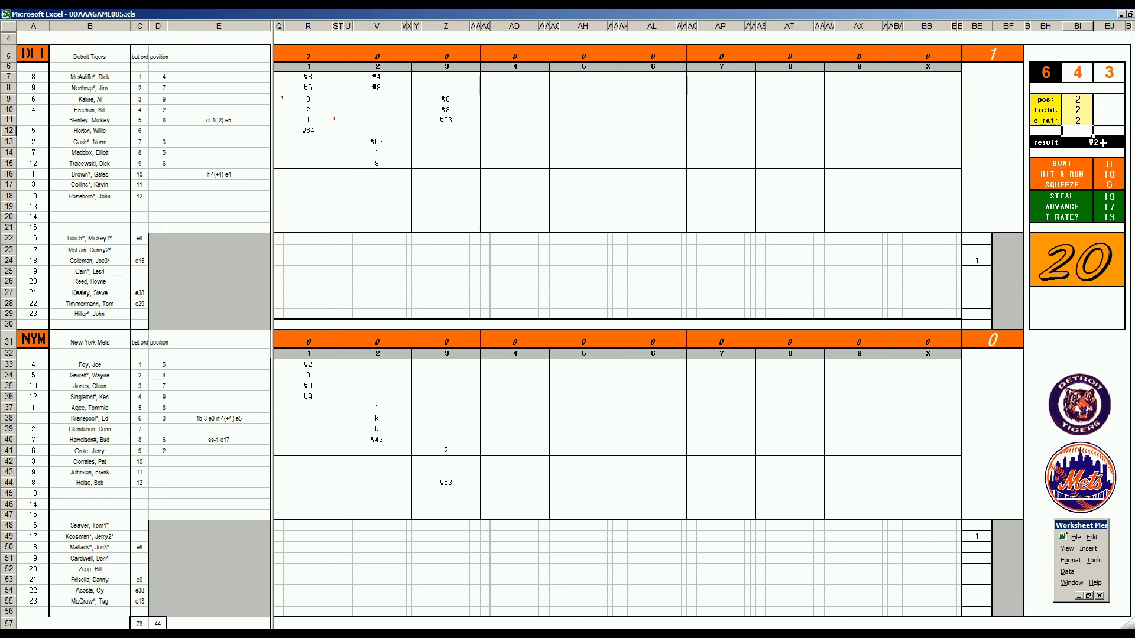
# Record ₩2 and ₩7 for the top Mets batters, scoring a run to tie 1–1
pyautogui.click(446, 376)
pyautogui.write('₩2')
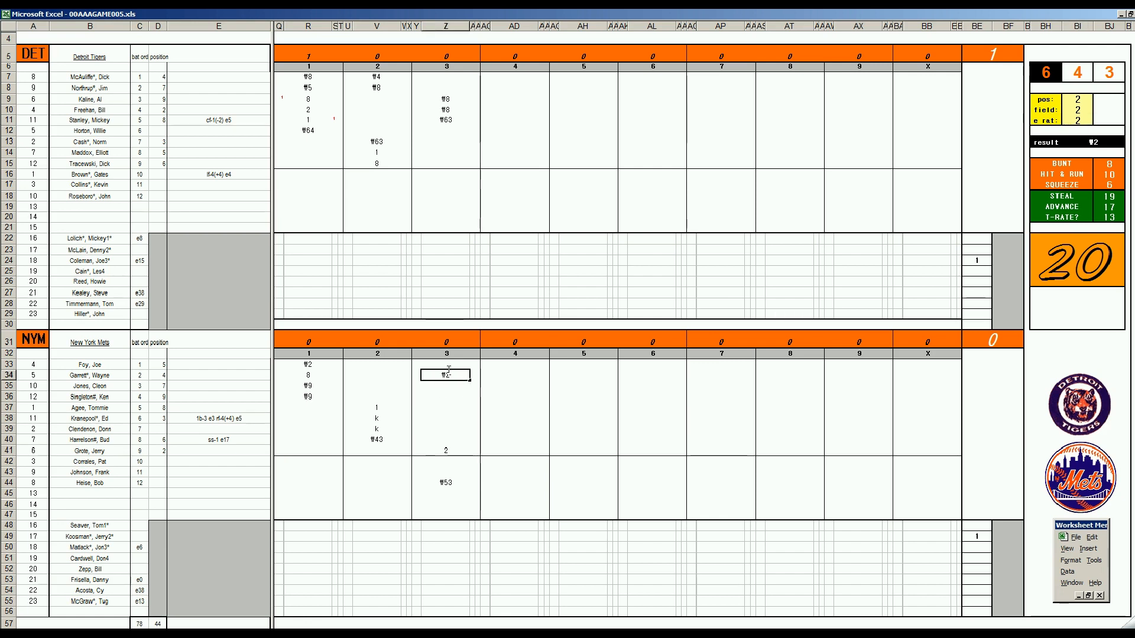
pyautogui.write('-')
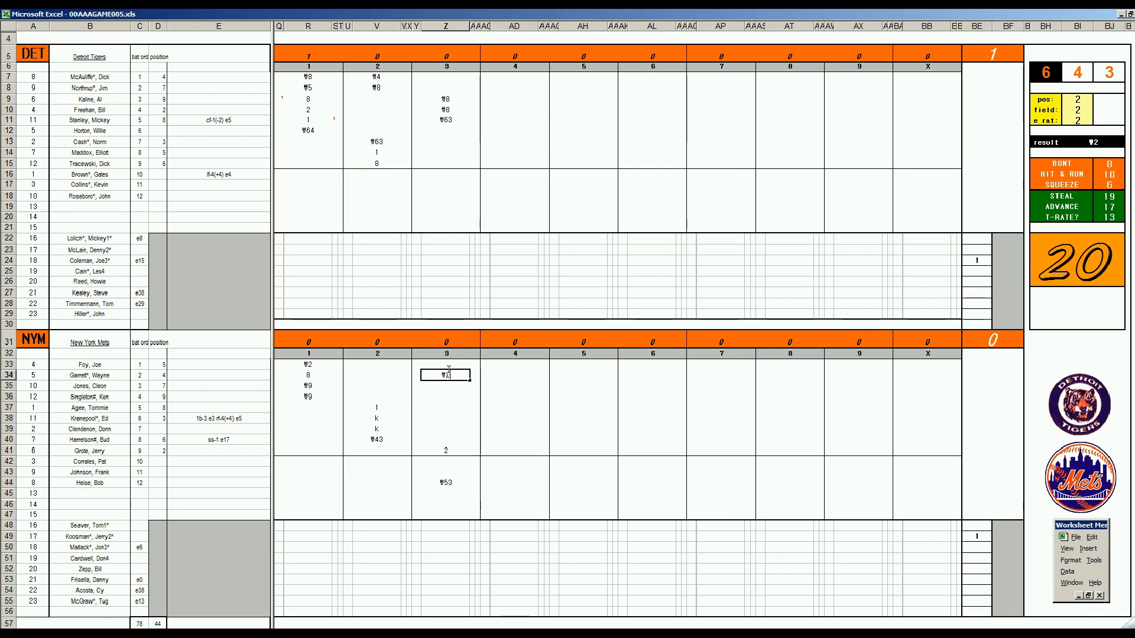
pyautogui.press('Return')
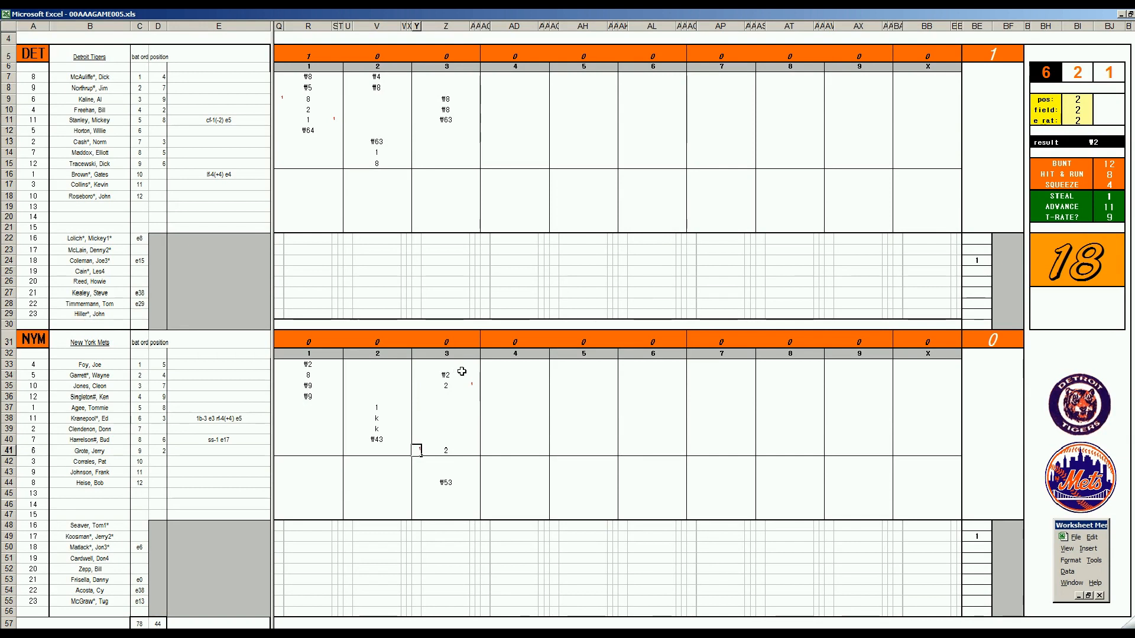
pyautogui.click(446, 397)
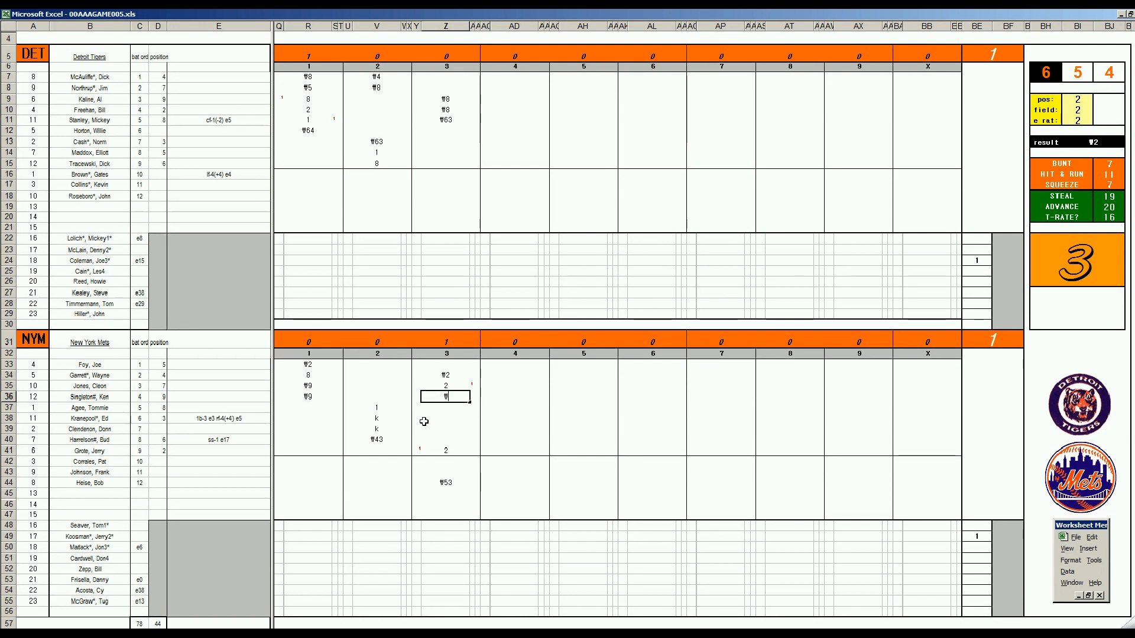
pyautogui.write('7')
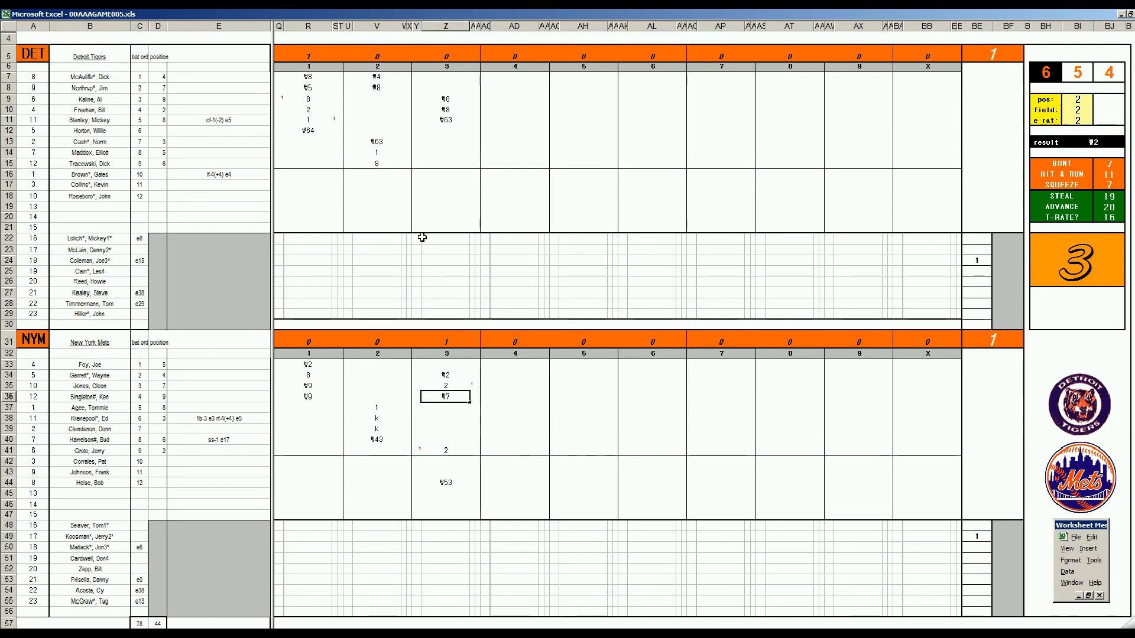
# Record the ♥63 and following play for Detroit's sixth and seventh batters in the fourth
pyautogui.click(513, 130)
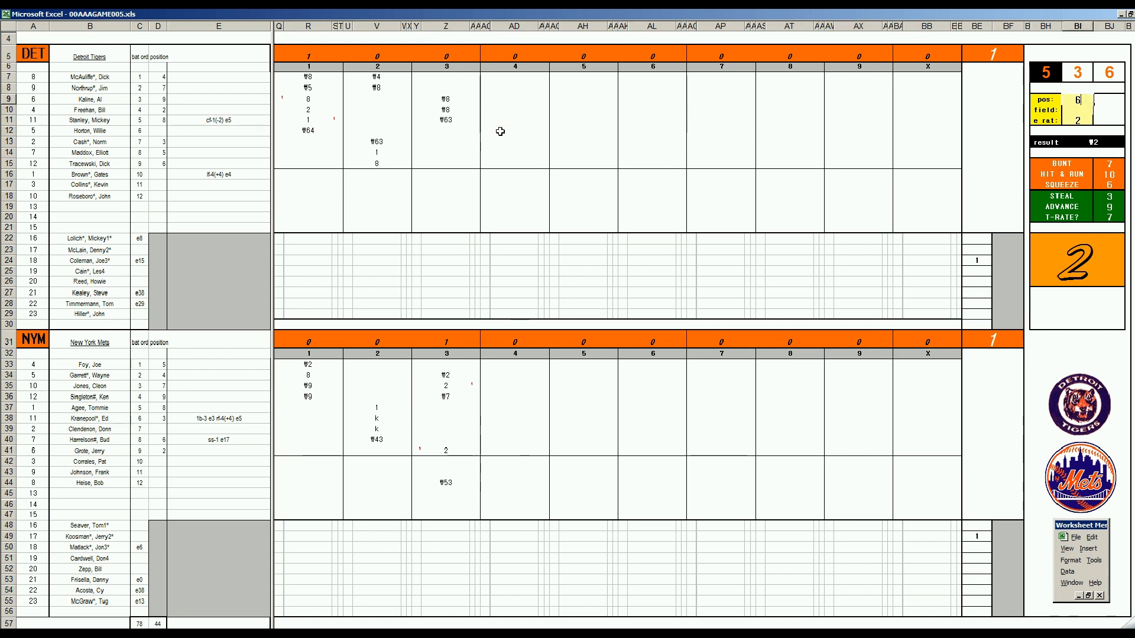
pyautogui.press('F9')
pyautogui.click(499, 132)
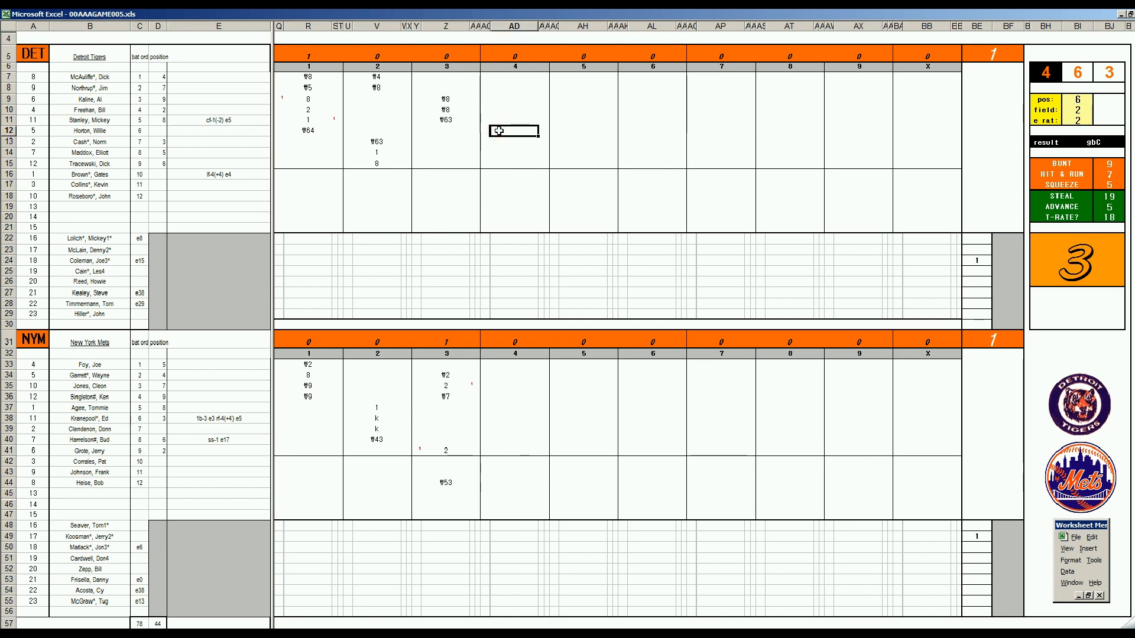
pyautogui.write('f63')
pyautogui.press('Return')
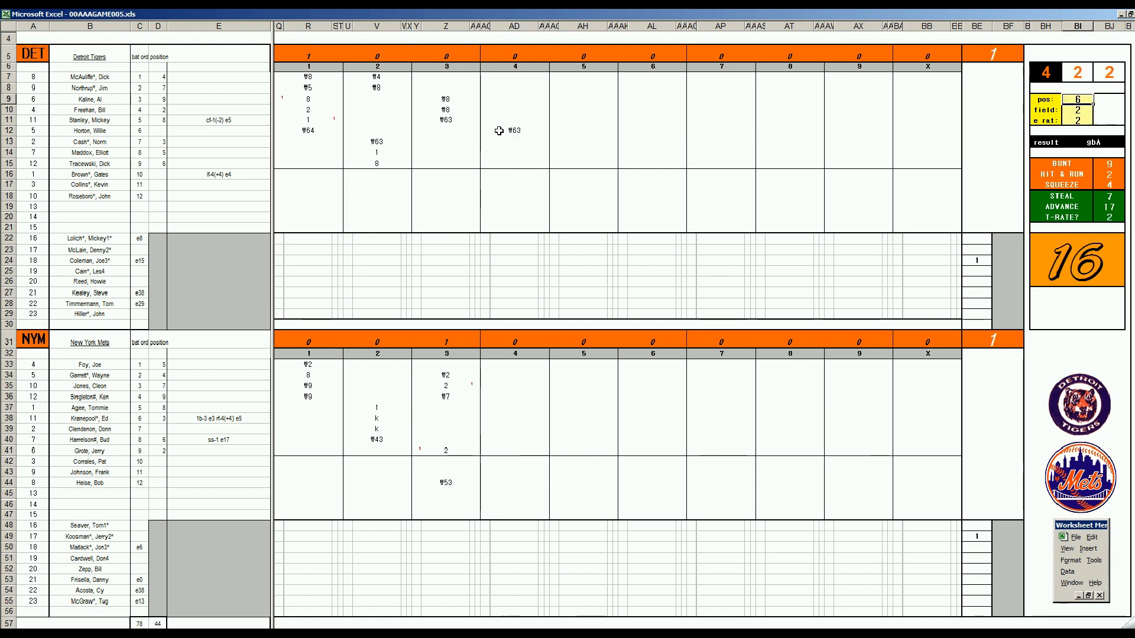
pyautogui.press('F9')
pyautogui.press('F9')
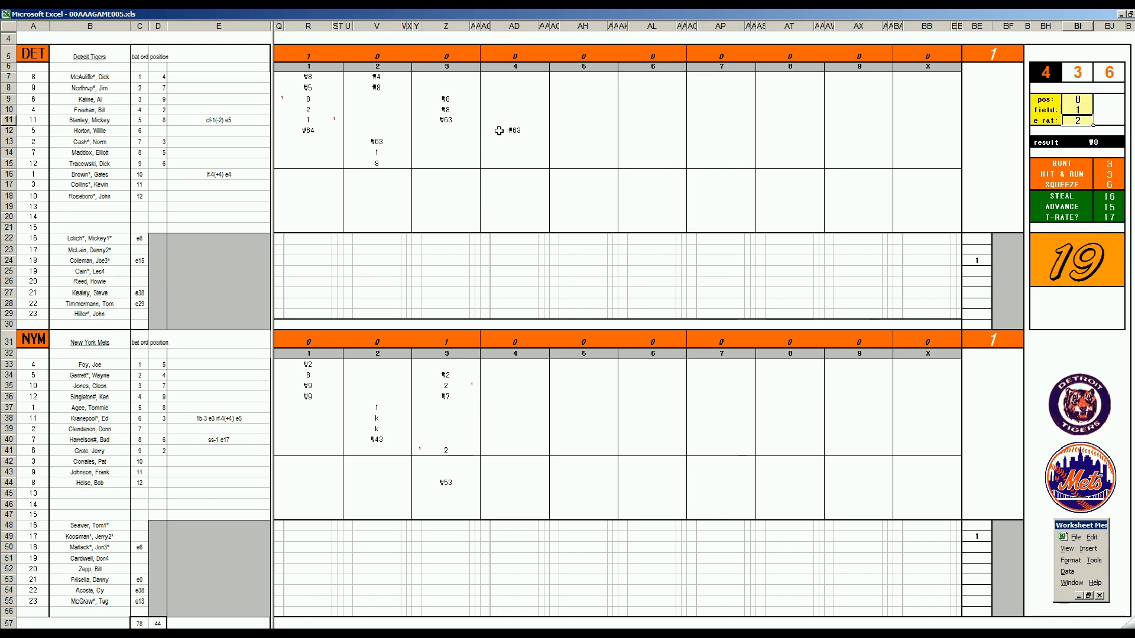
pyautogui.click(514, 141)
pyautogui.write('f8')
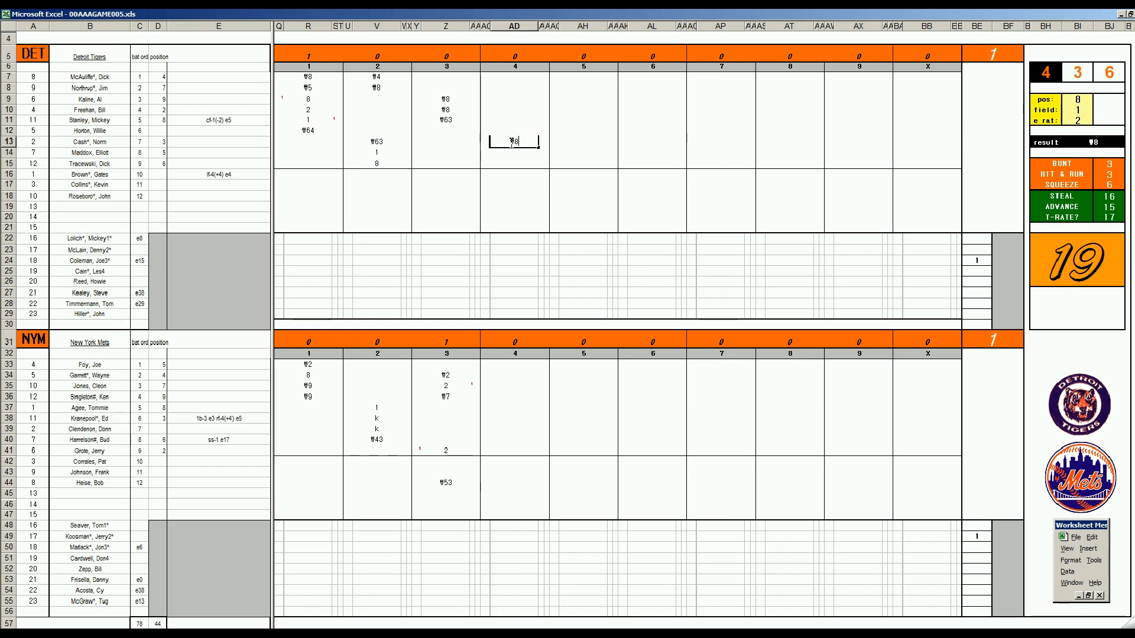
pyautogui.write('63')
pyautogui.press('Return')
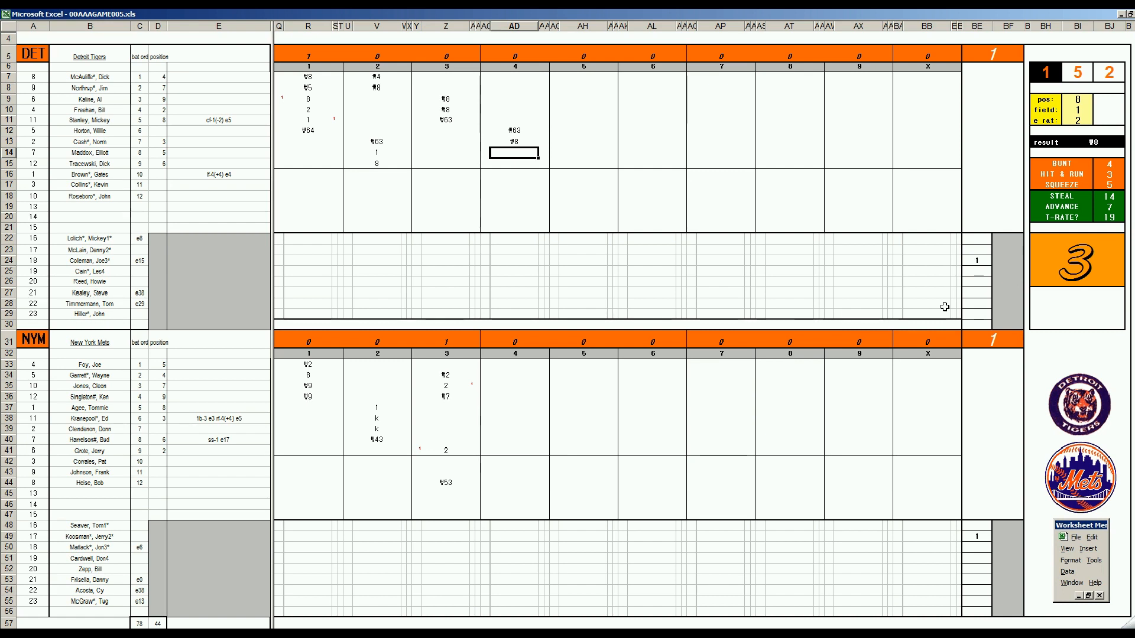
pyautogui.write('4')
# Record 4, 1 and 1 to finish Detroit's fourth with a run for a 2–1 lead
pyautogui.press('Return')
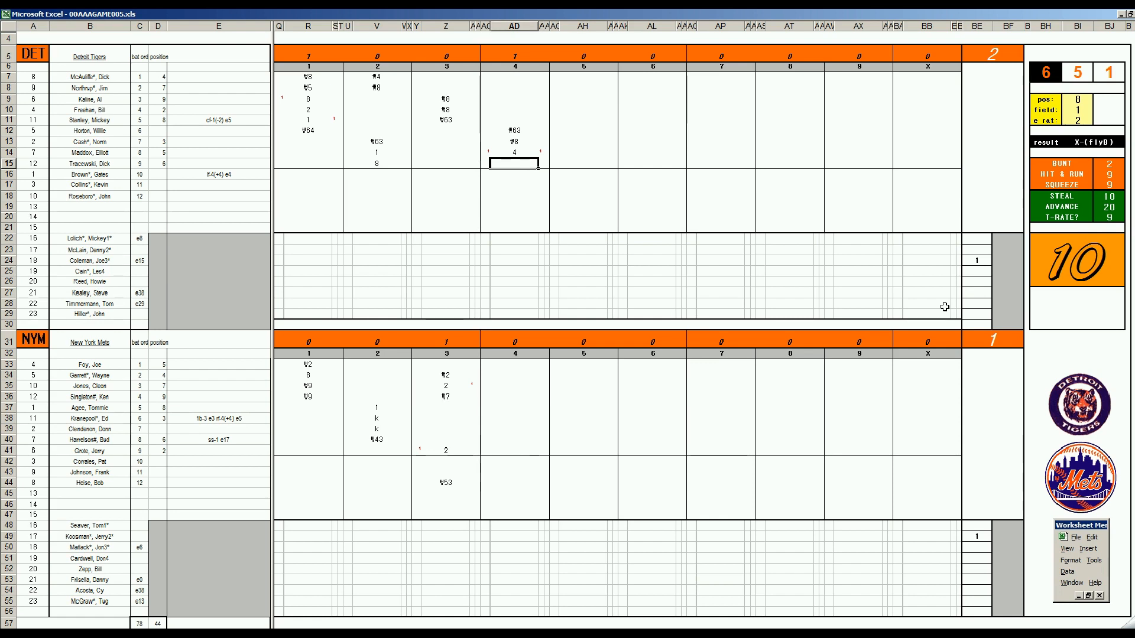
pyautogui.write('1')
pyautogui.press('Return')
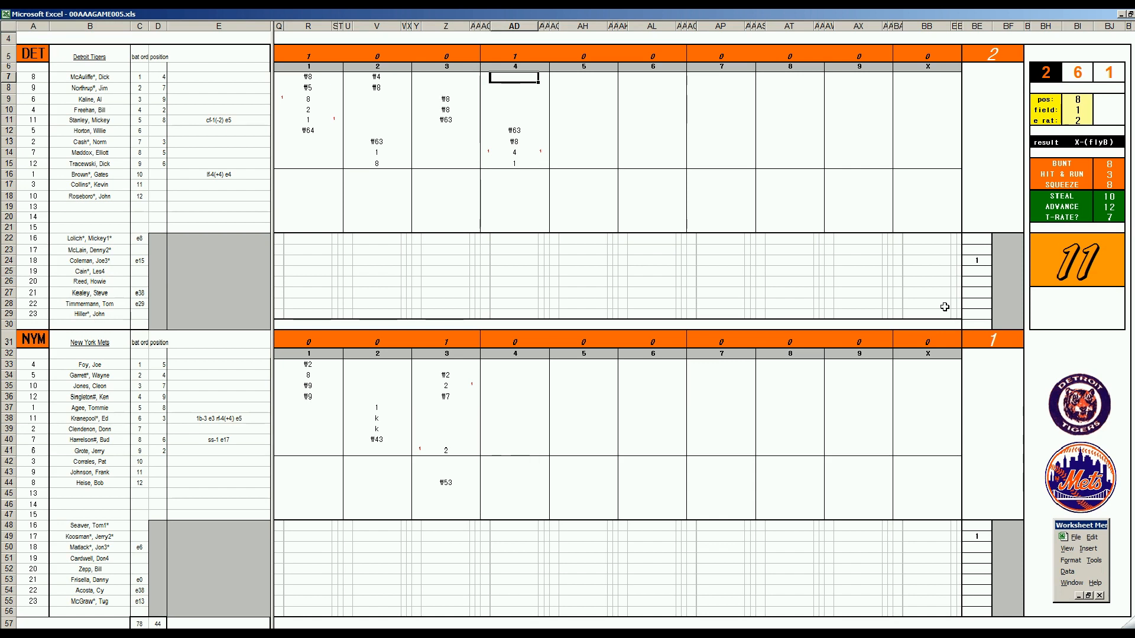
pyautogui.write('1')
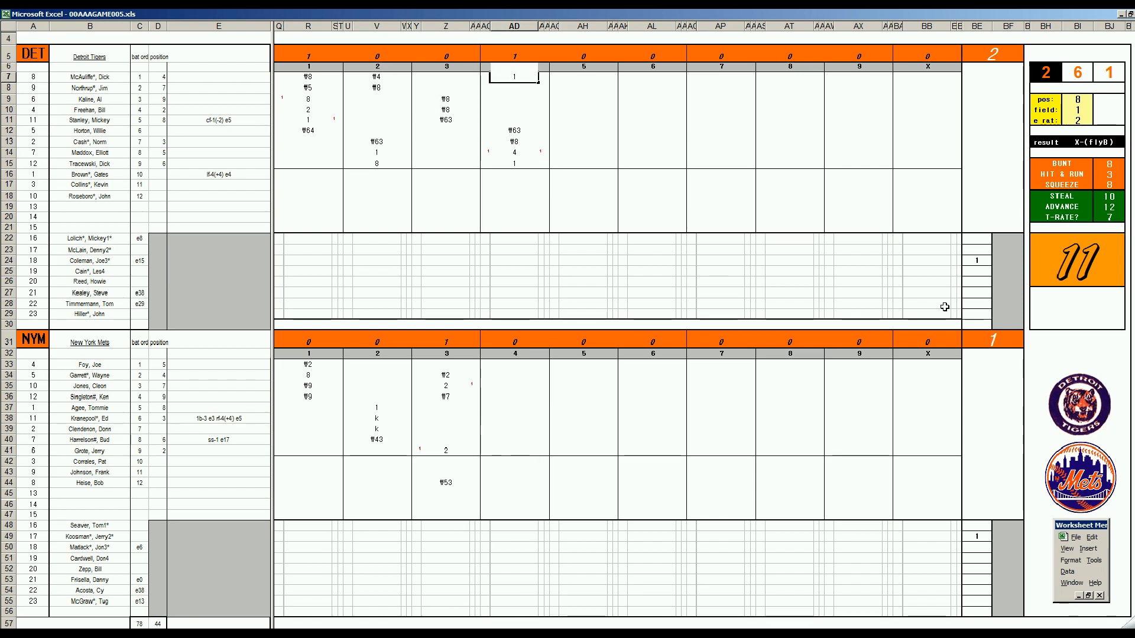
pyautogui.press('Return')
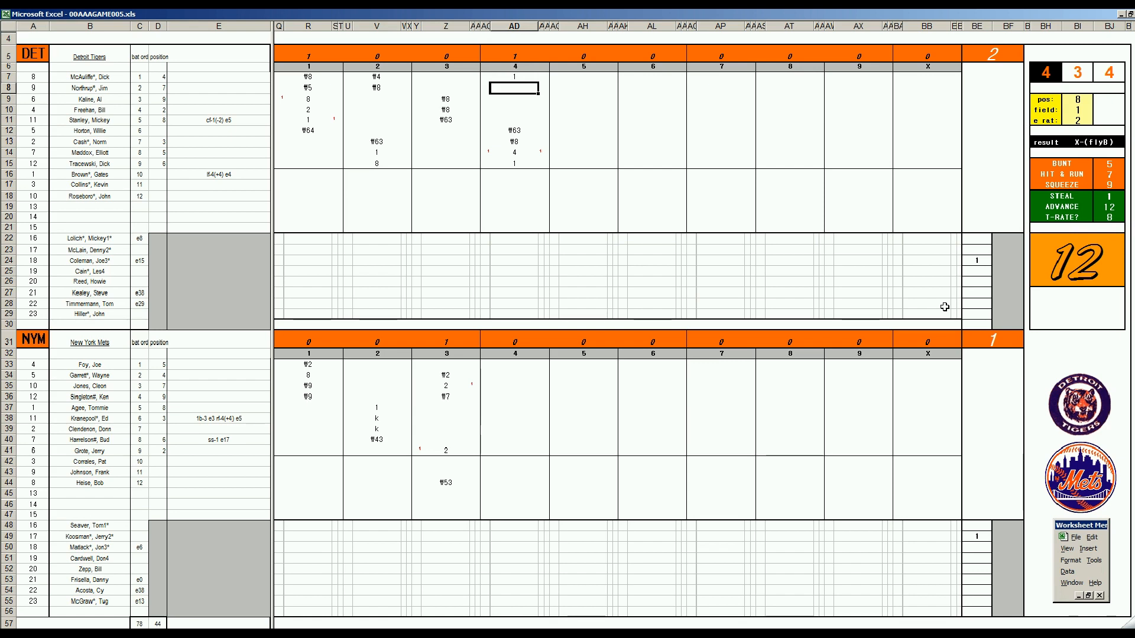
pyautogui.write('k')
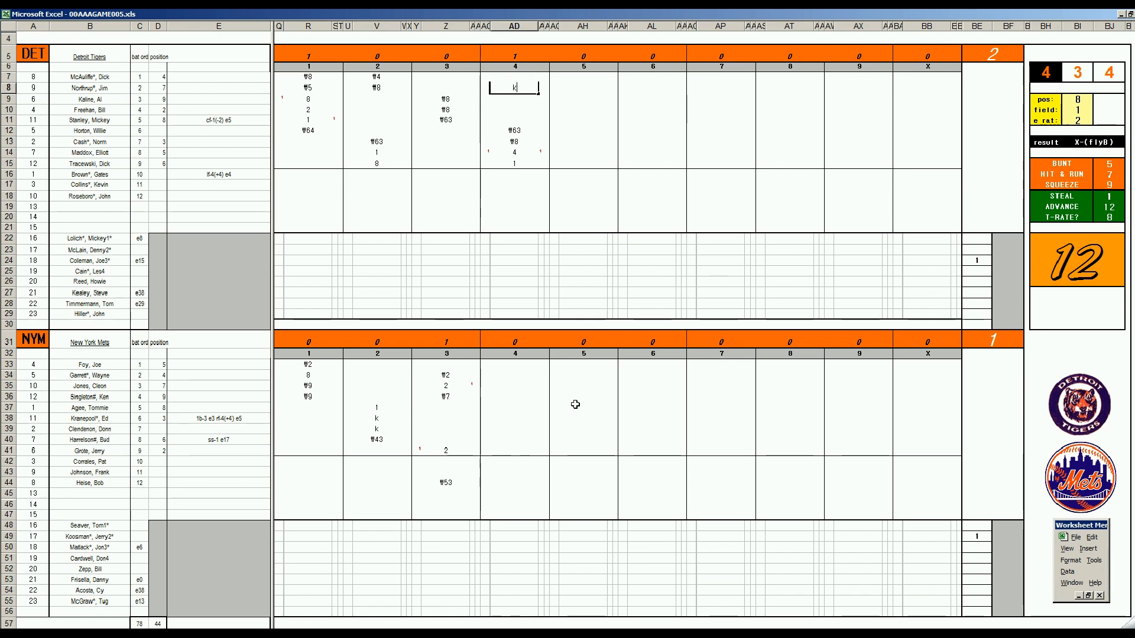
# Record the Mets' fourth as k, ₩9 with pos 5 and field 4, 1 and ₩9
pyautogui.click(509, 407)
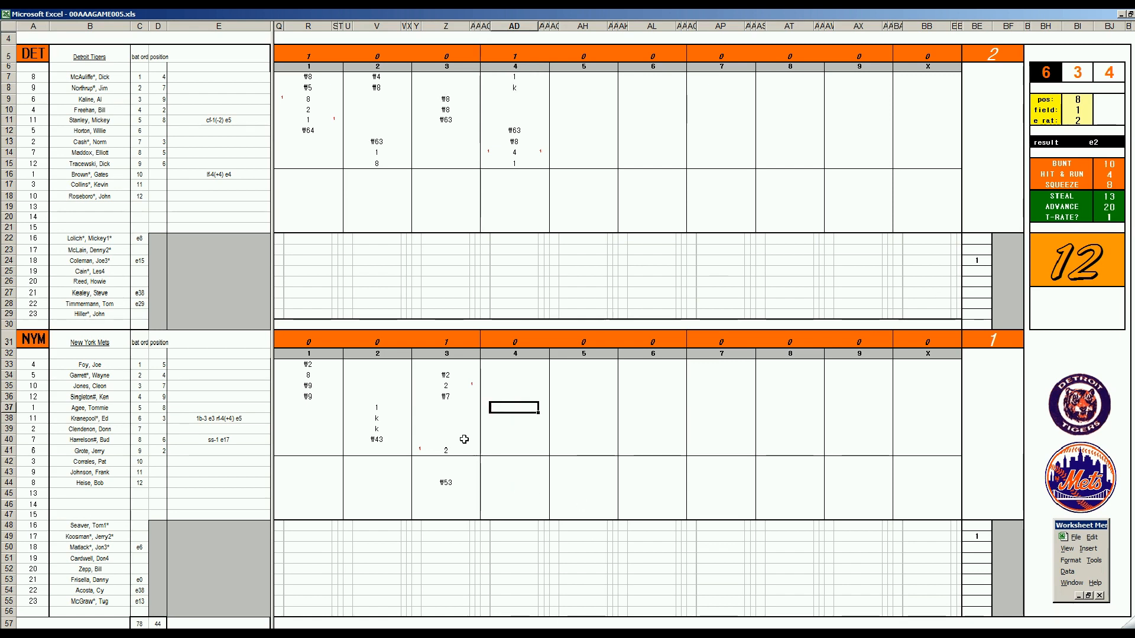
pyautogui.write('k')
pyautogui.press('Return')
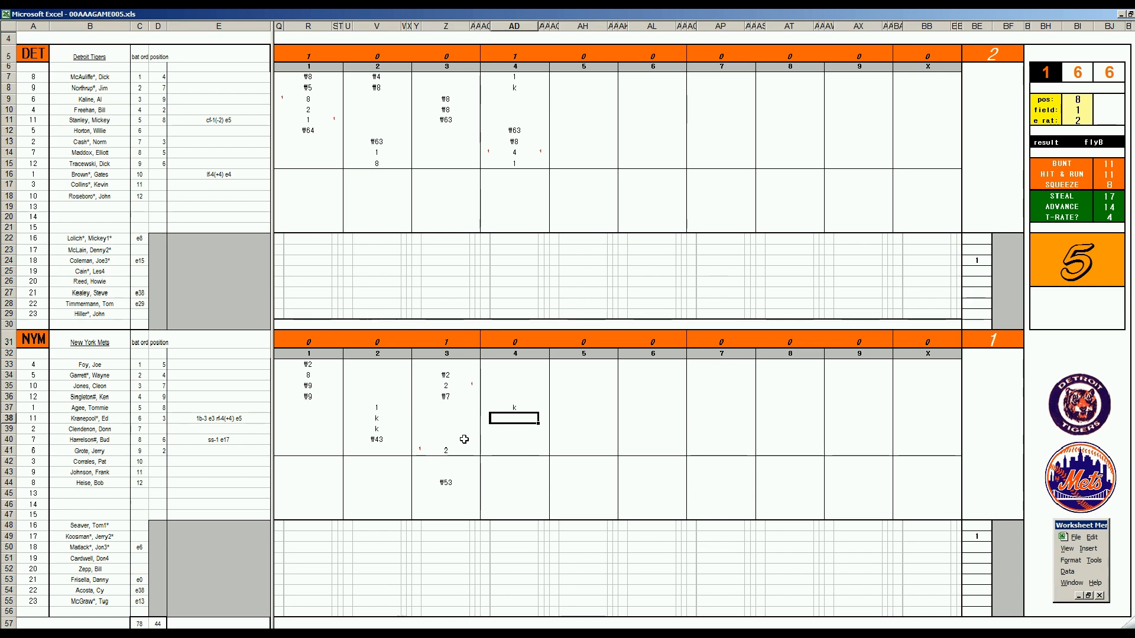
pyautogui.write('f9')
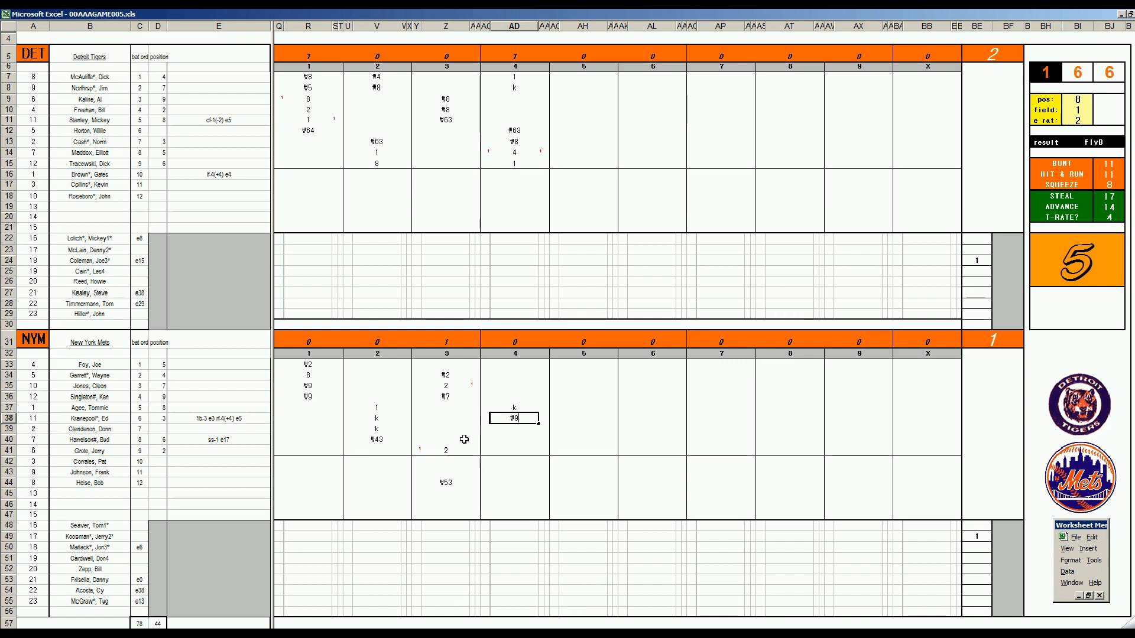
pyautogui.press('Return')
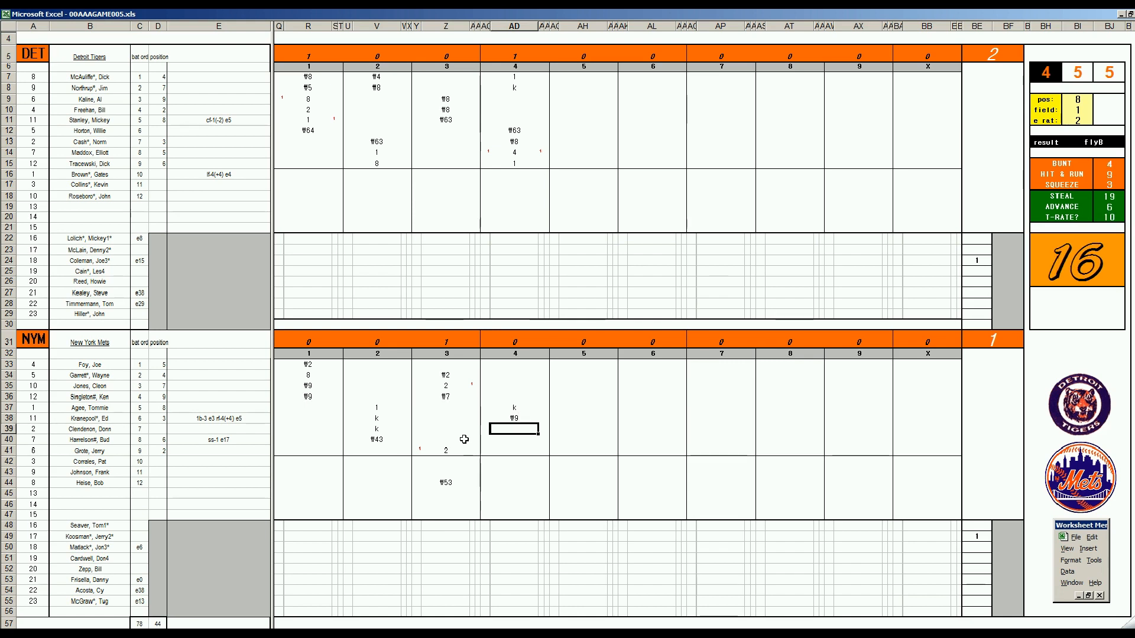
pyautogui.click(1077, 99)
pyautogui.write('5')
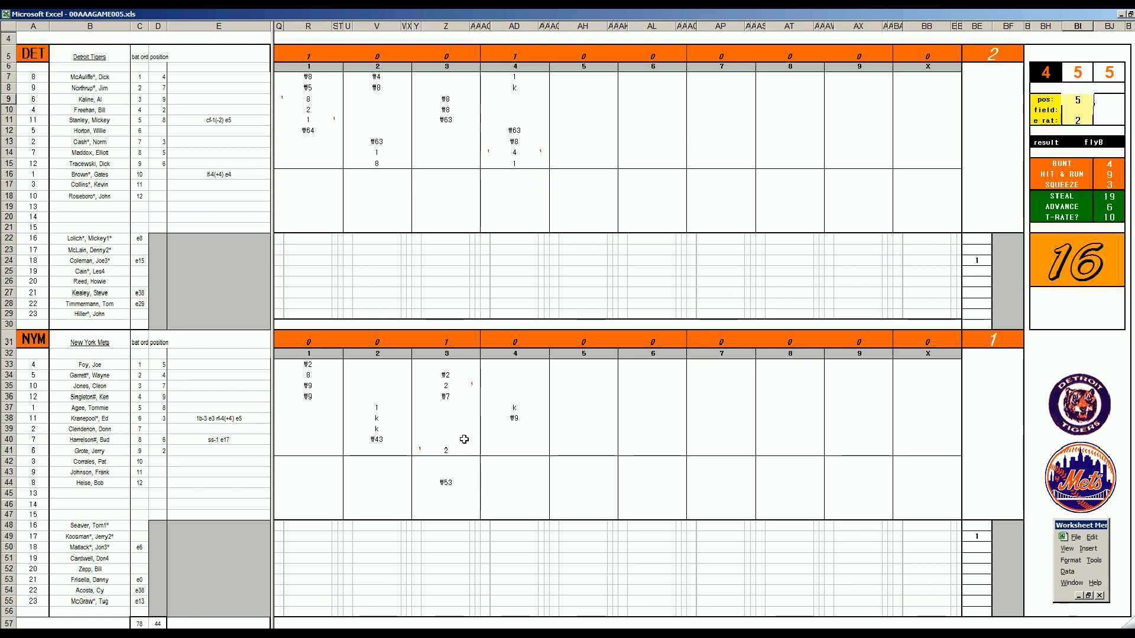
pyautogui.write('4')
pyautogui.press('Return')
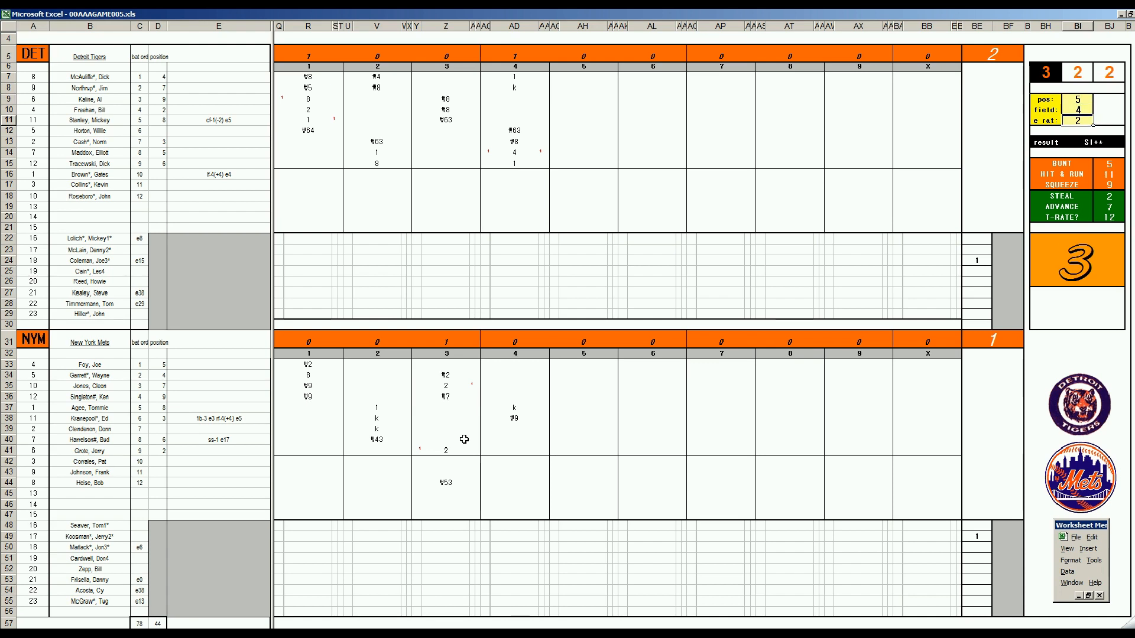
pyautogui.click(517, 433)
pyautogui.write('1')
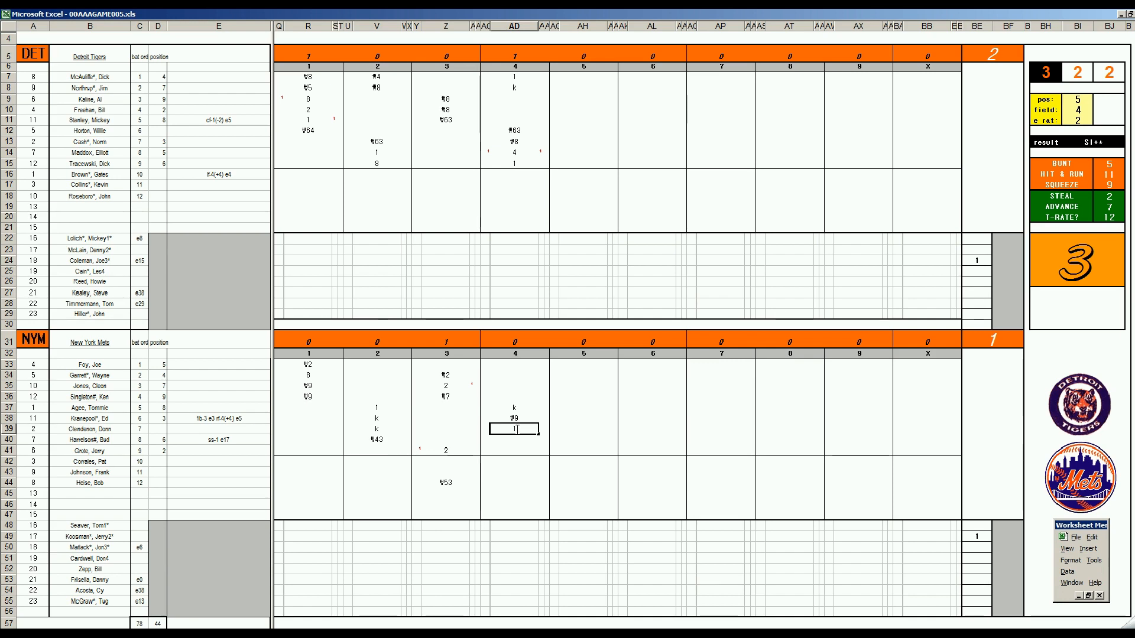
pyautogui.press('Return')
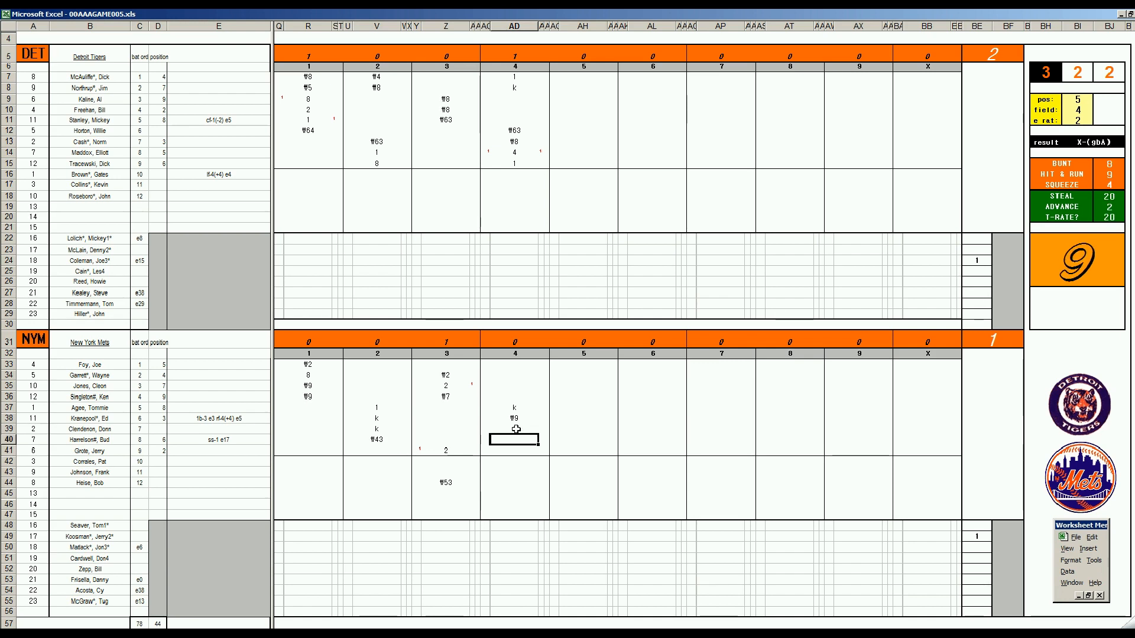
pyautogui.write('k9')
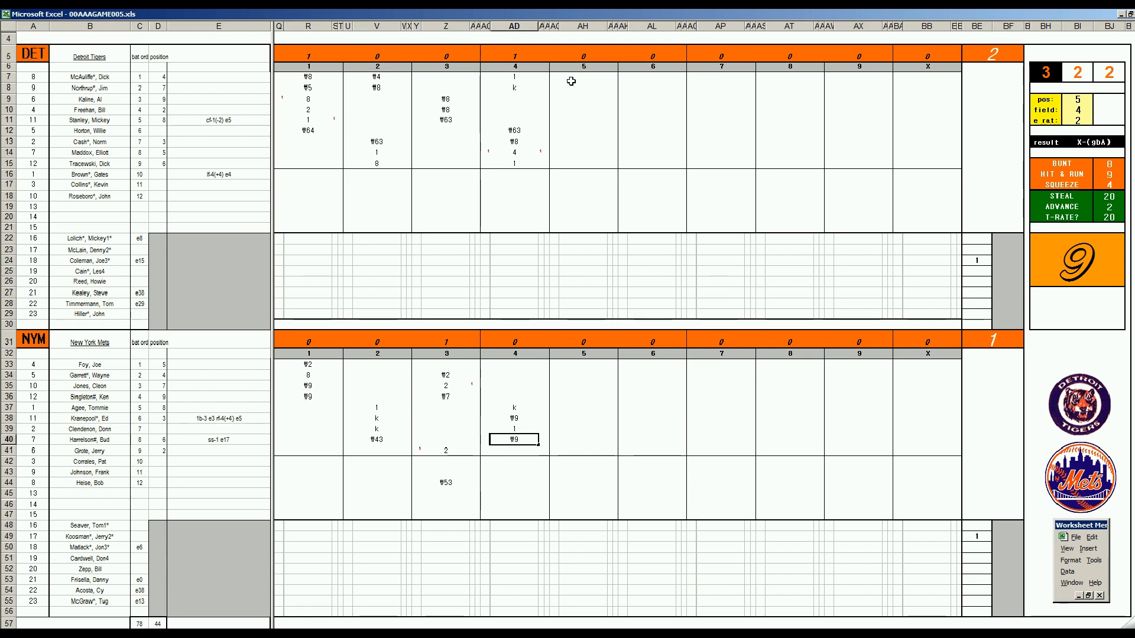
# Record 8, k, 1 and 1 in AH9:AH12 and mark the run for a 3–1 lead
pyautogui.click(578, 99)
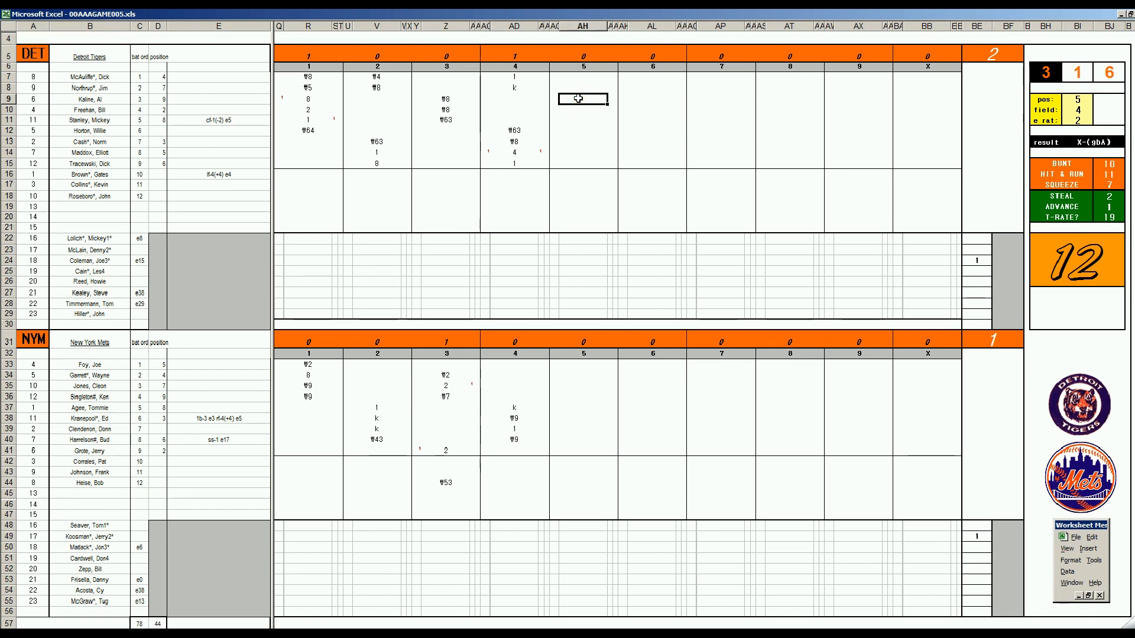
pyautogui.write('8')
pyautogui.press('Return')
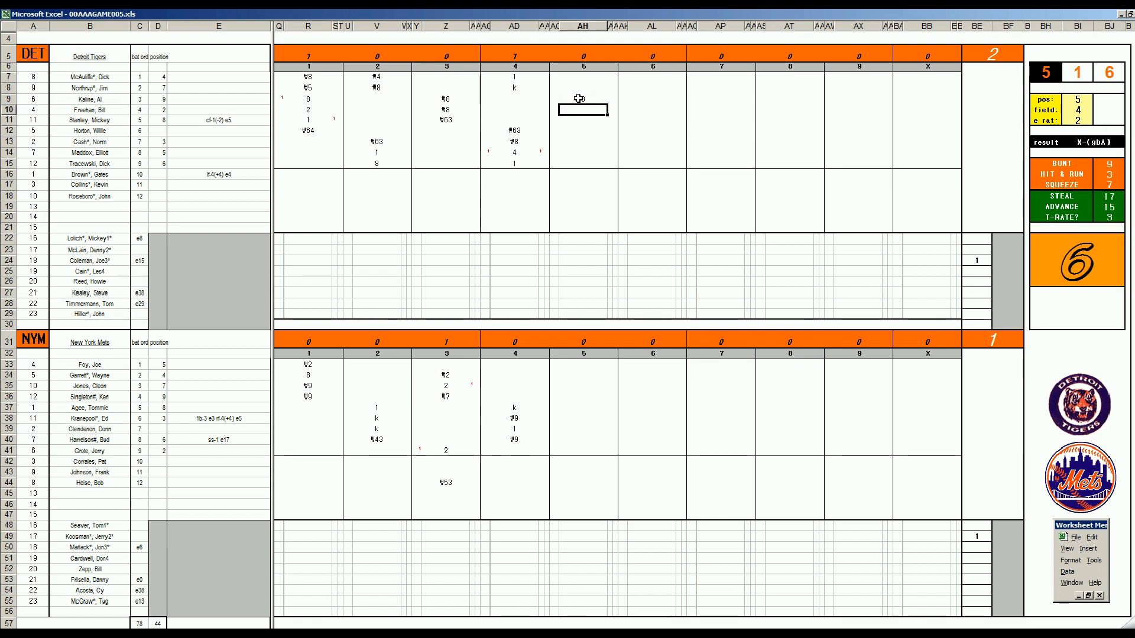
pyautogui.write('k')
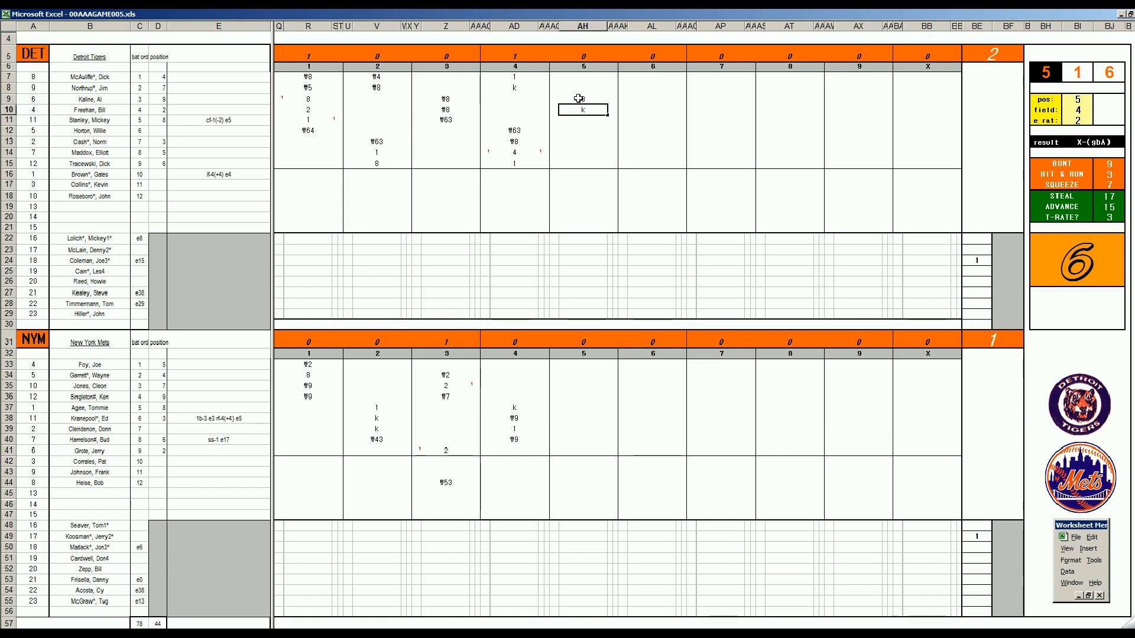
pyautogui.press('Return')
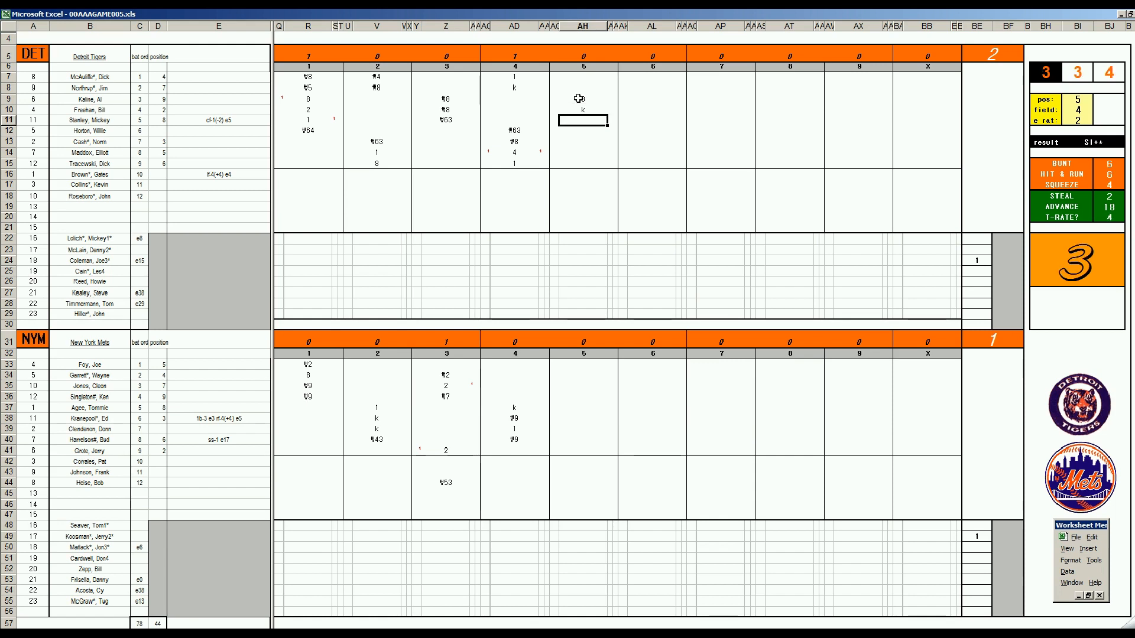
pyautogui.write('1')
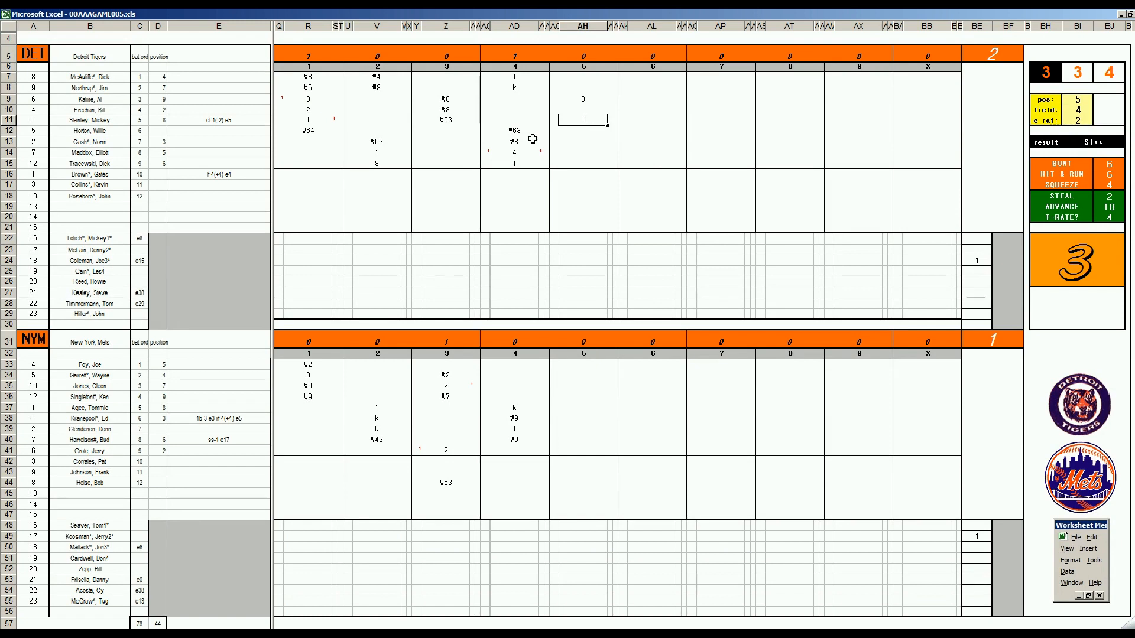
pyautogui.write('k')
pyautogui.press('Return')
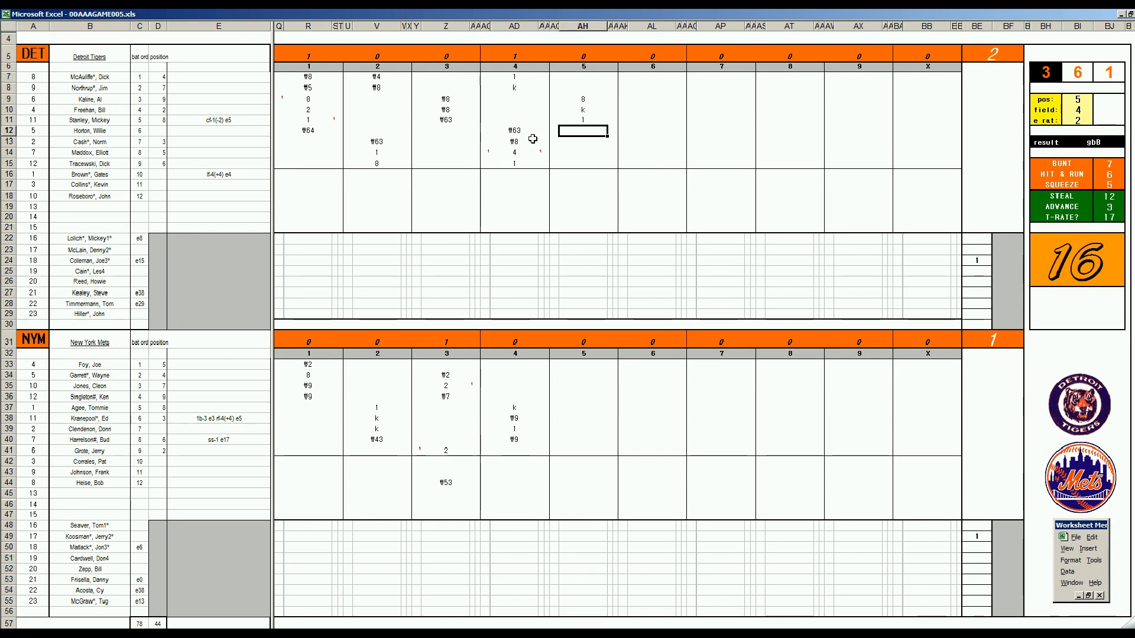
pyautogui.write('1')
pyautogui.press('Return')
pyautogui.press('Left')
pyautogui.press('Up')
pyautogui.press('Up')
pyautogui.press('Up')
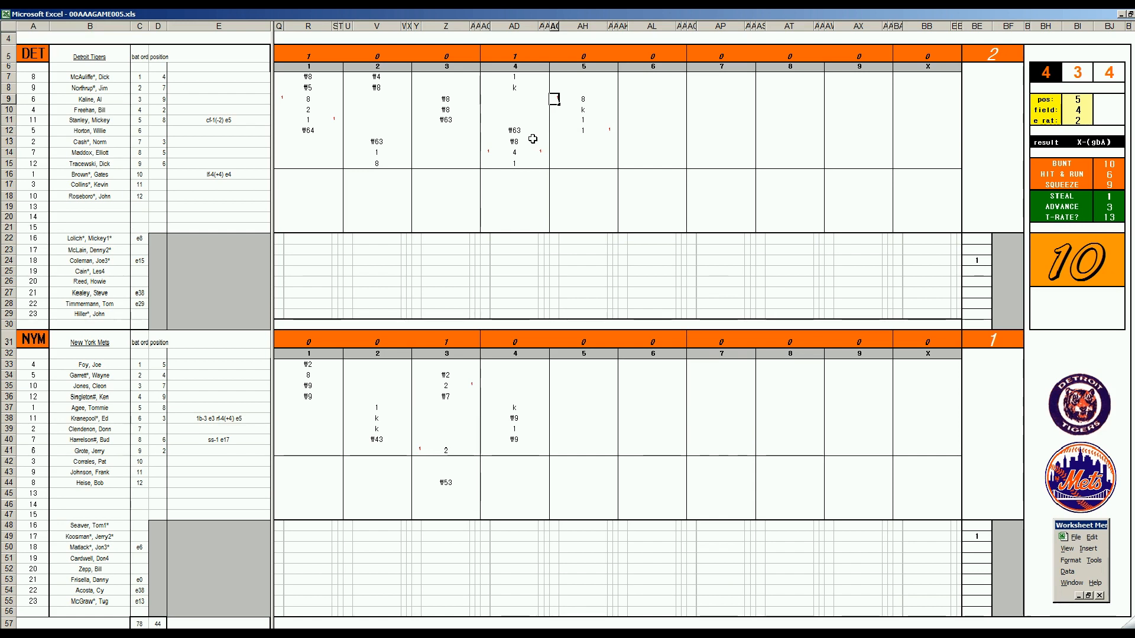
# Record ₩32, 8 and 1 in AH13 to AH15 for the Tigers' fifth
pyautogui.press('Return')
pyautogui.press('Return')
pyautogui.press('Return')
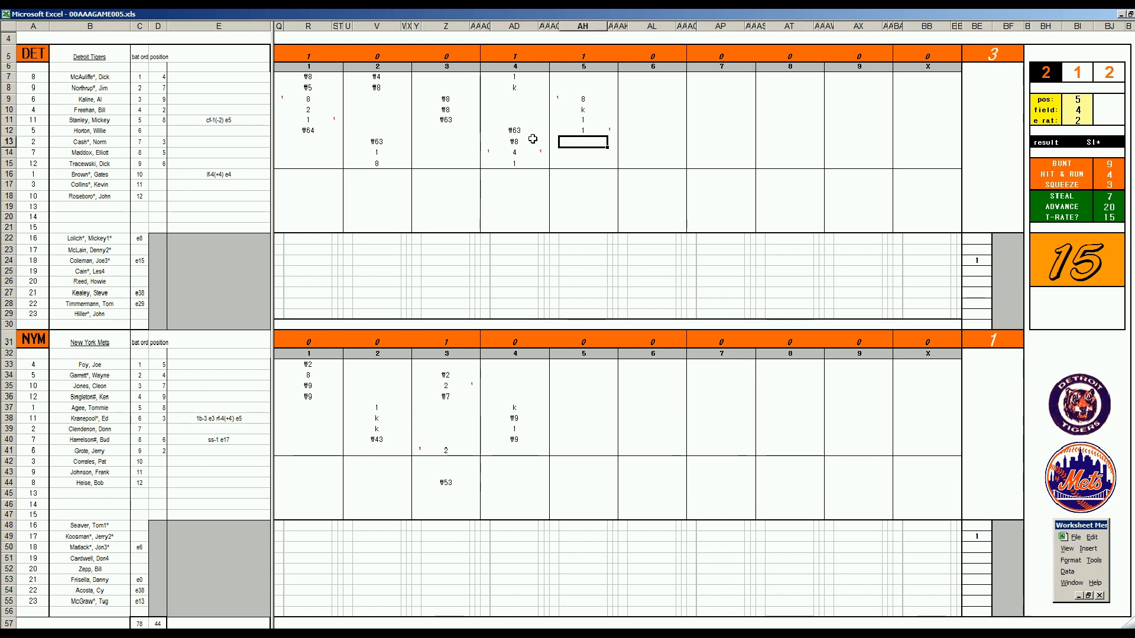
pyautogui.write('‼₩32')
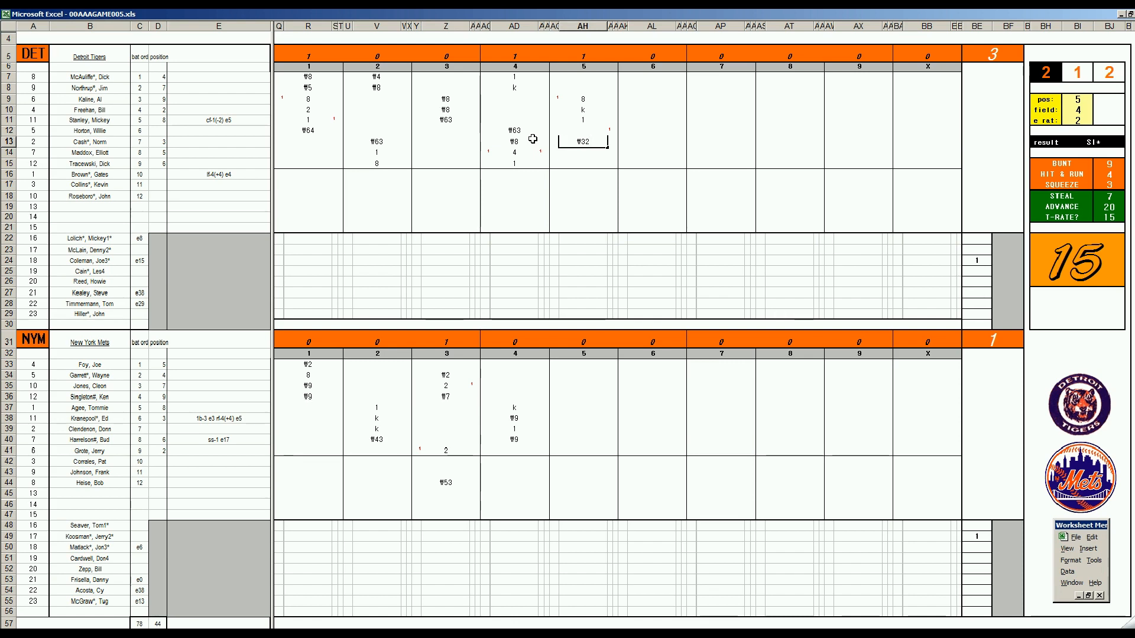
pyautogui.press('Return')
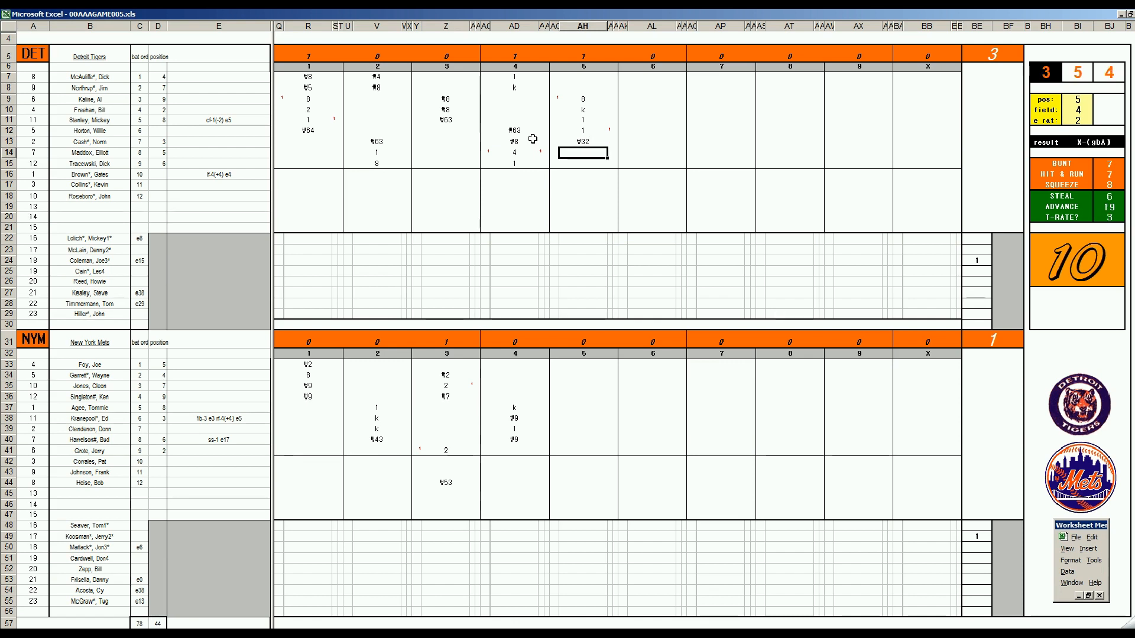
pyautogui.write('8')
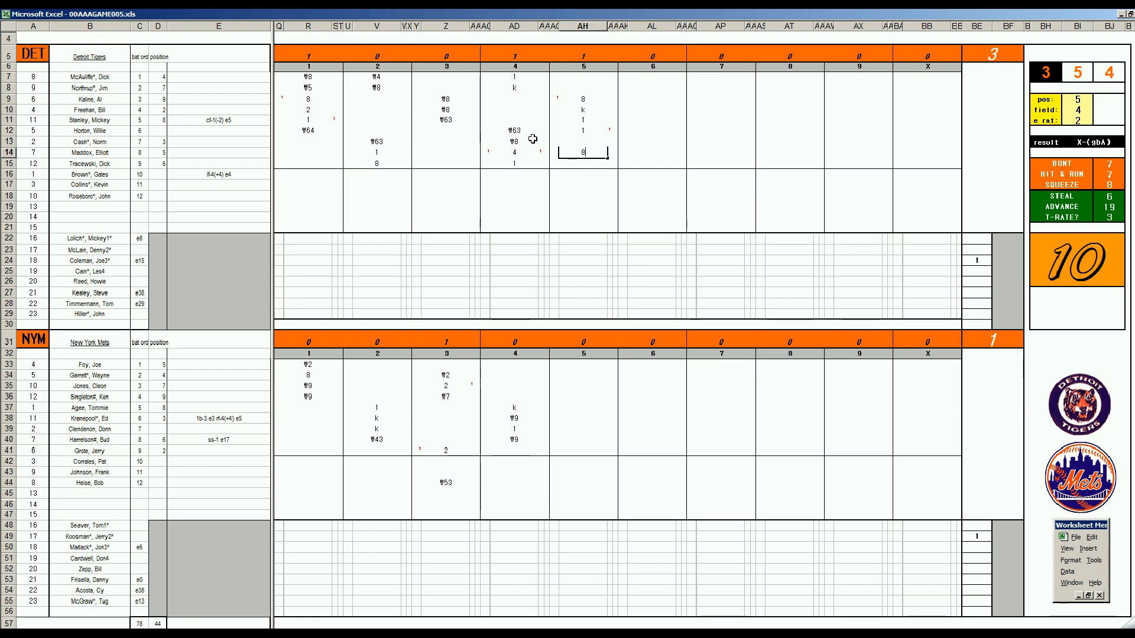
pyautogui.press('Return')
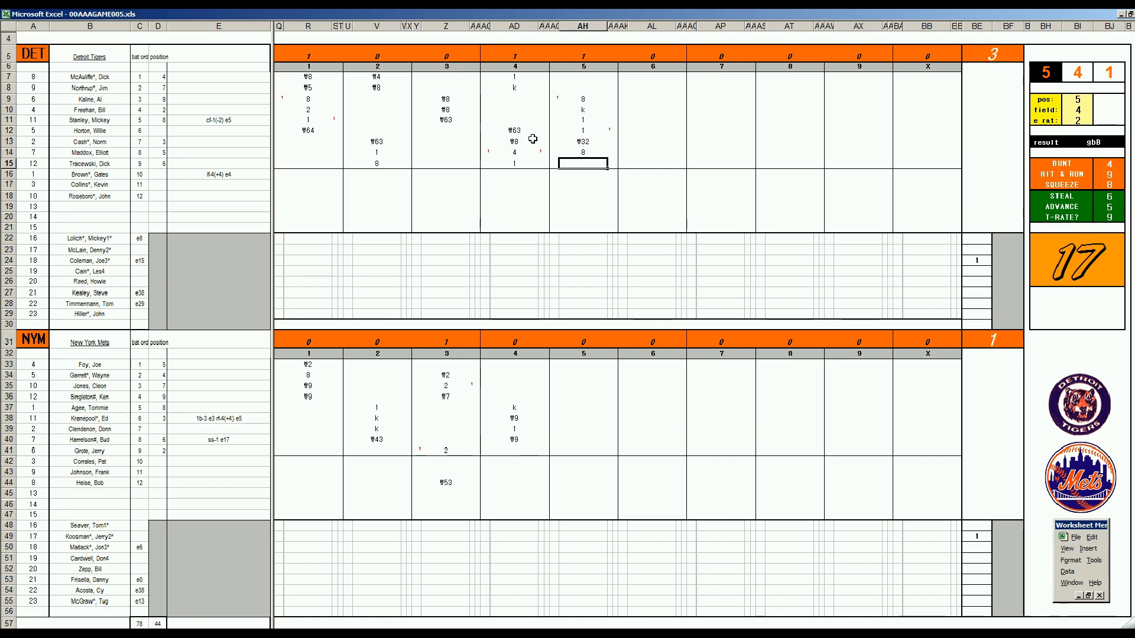
pyautogui.write('1')
pyautogui.hotkey('ctrl', 'Return')
# Mark the run scored beside row 12 and record ₩7 in AH7 for a 5–1 lead
pyautogui.press('Left')
pyautogui.press('Up')
pyautogui.press('Up')
pyautogui.press('Up')
pyautogui.press('Down')
pyautogui.press('Up')
pyautogui.press('F9')
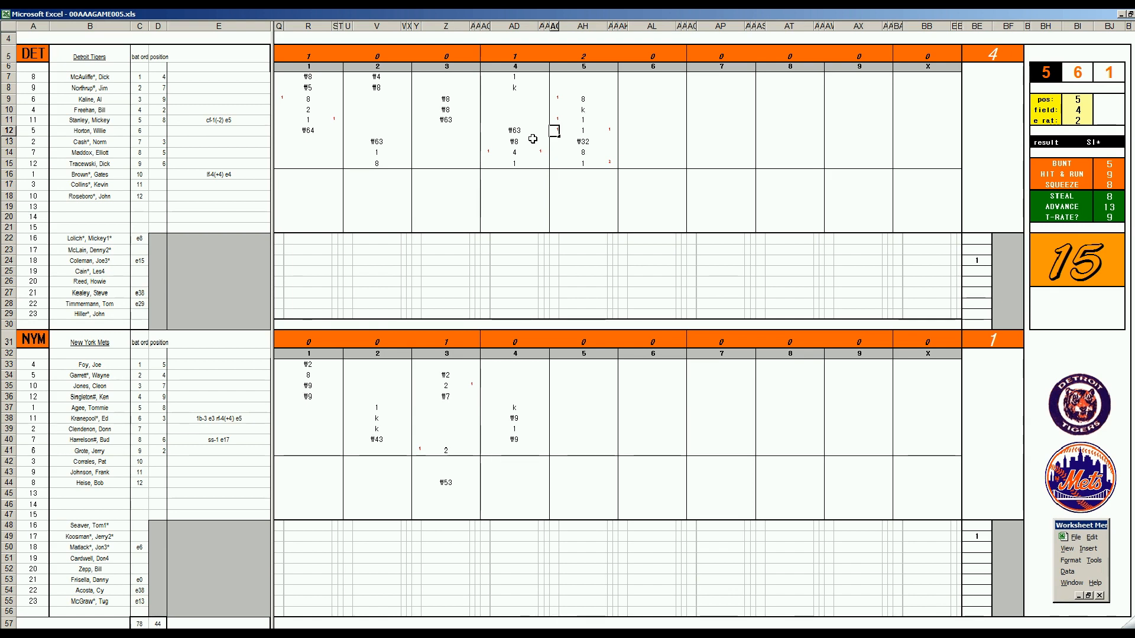
pyautogui.press('Tab')
pyautogui.press('Up')
pyautogui.press('Up')
pyautogui.press('Up')
pyautogui.press('Up')
pyautogui.press('Up')
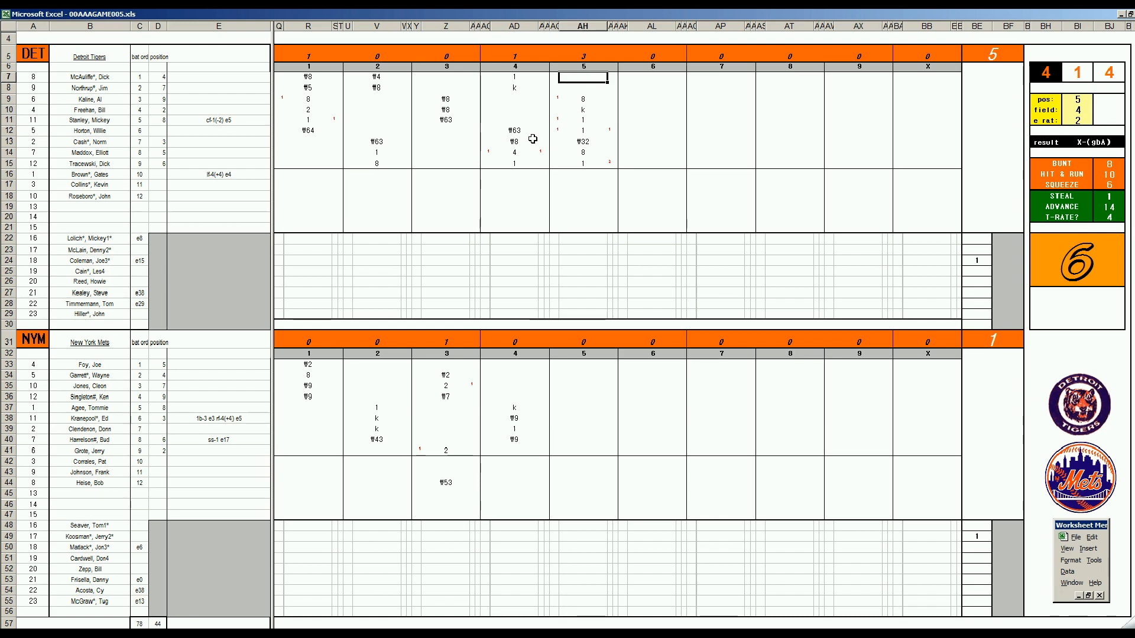
pyautogui.write('#7')
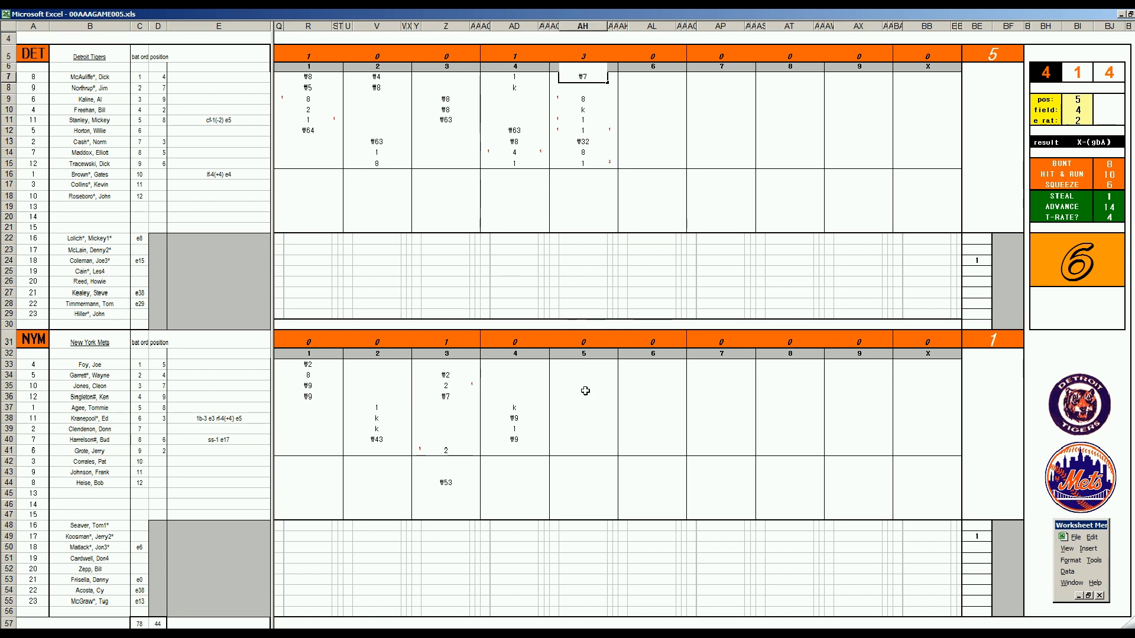
# Record the Mets' fifth as ₩33, ₩3, 2 and k, keeping New York scoreless
pyautogui.click(583, 461)
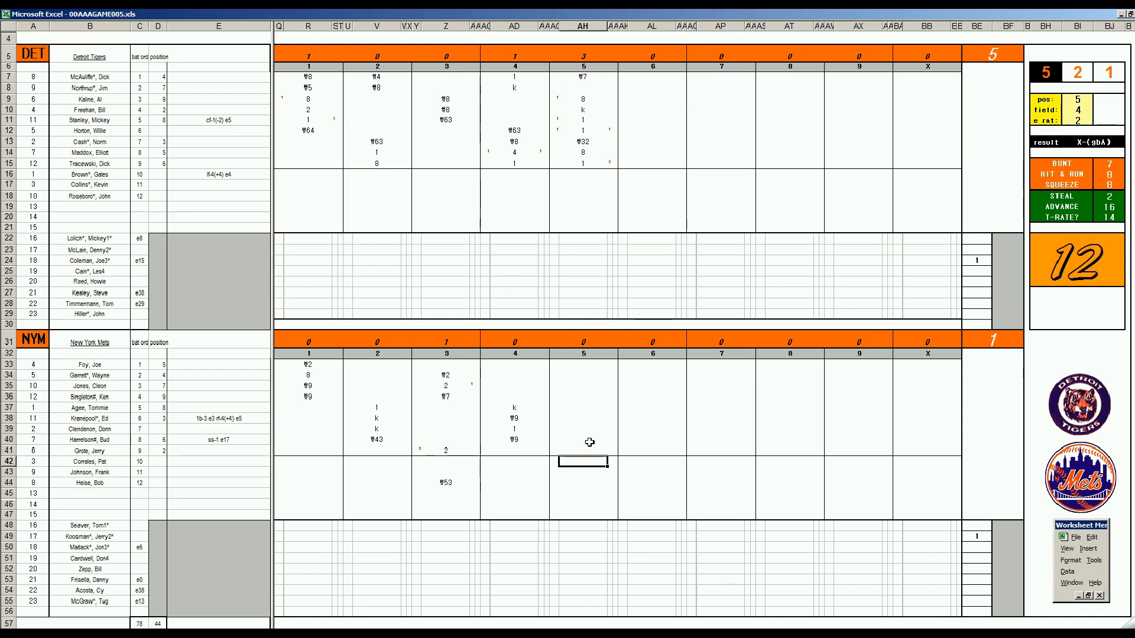
pyautogui.click(590, 442)
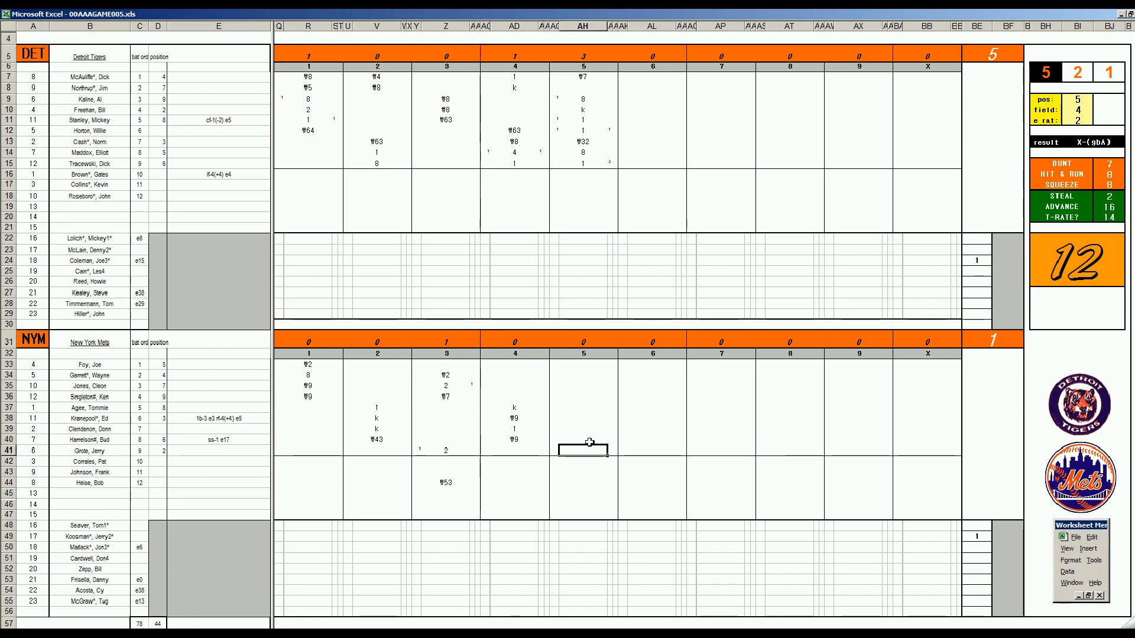
pyautogui.write('#33')
pyautogui.press('Up')
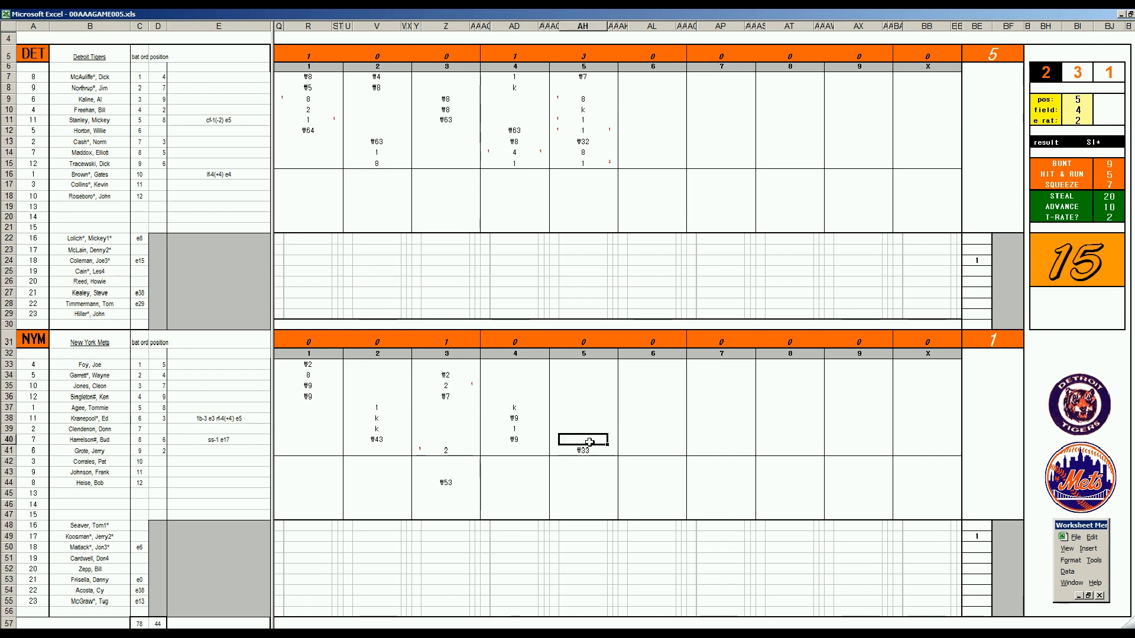
pyautogui.press('Up')
pyautogui.press('Up')
pyautogui.press('Up')
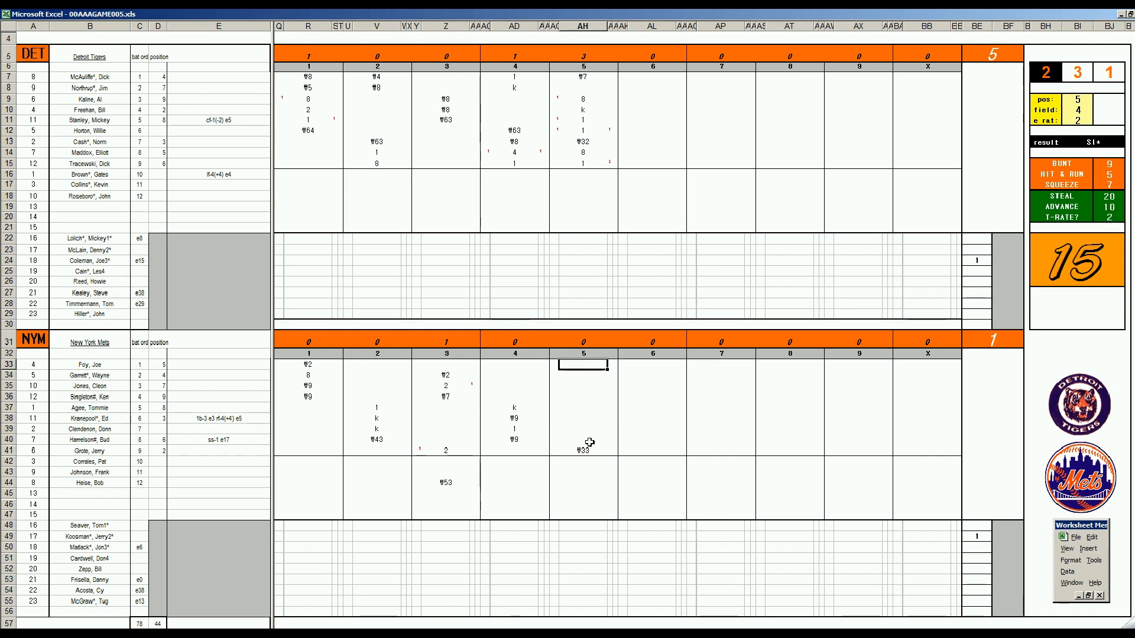
pyautogui.press('Down')
pyautogui.press('Down')
pyautogui.press('Down')
pyautogui.press('Down')
pyautogui.press('Down')
pyautogui.press('Down')
pyautogui.press('Down')
pyautogui.write('#3')
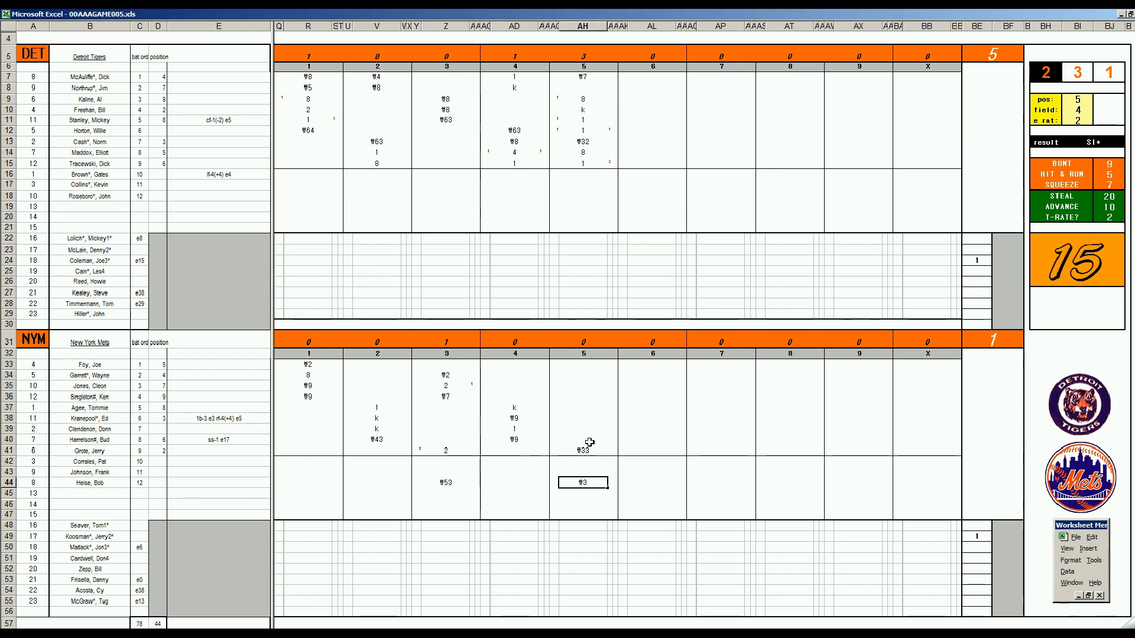
pyautogui.press('Return')
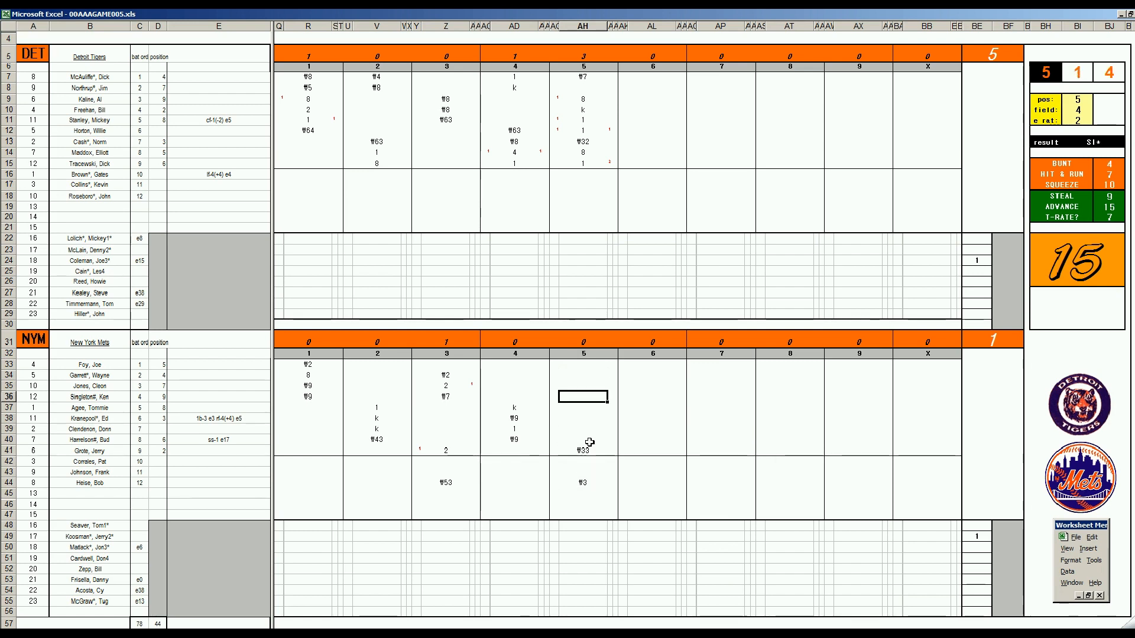
pyautogui.press('Up')
pyautogui.press('Up')
pyautogui.press('Up')
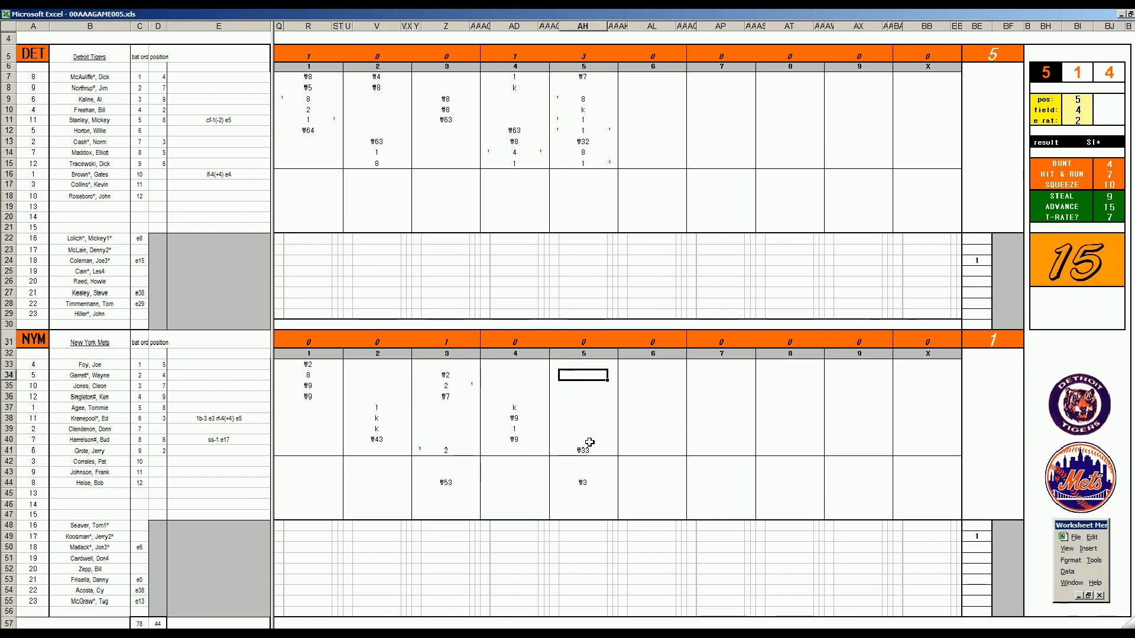
pyautogui.write('2')
pyautogui.press('Return')
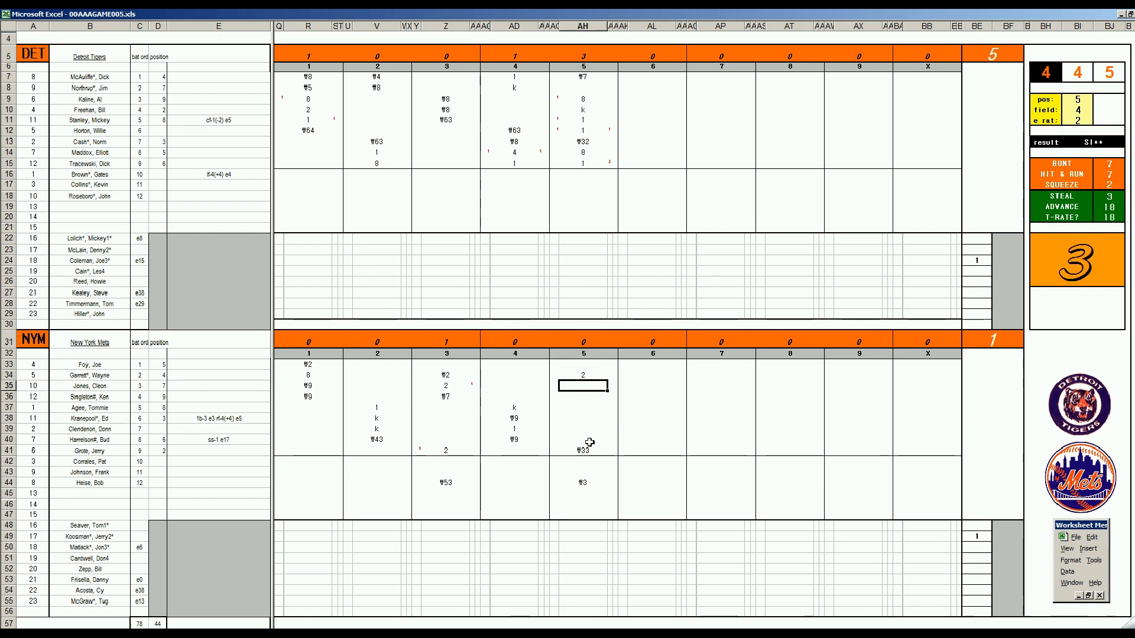
pyautogui.write('k')
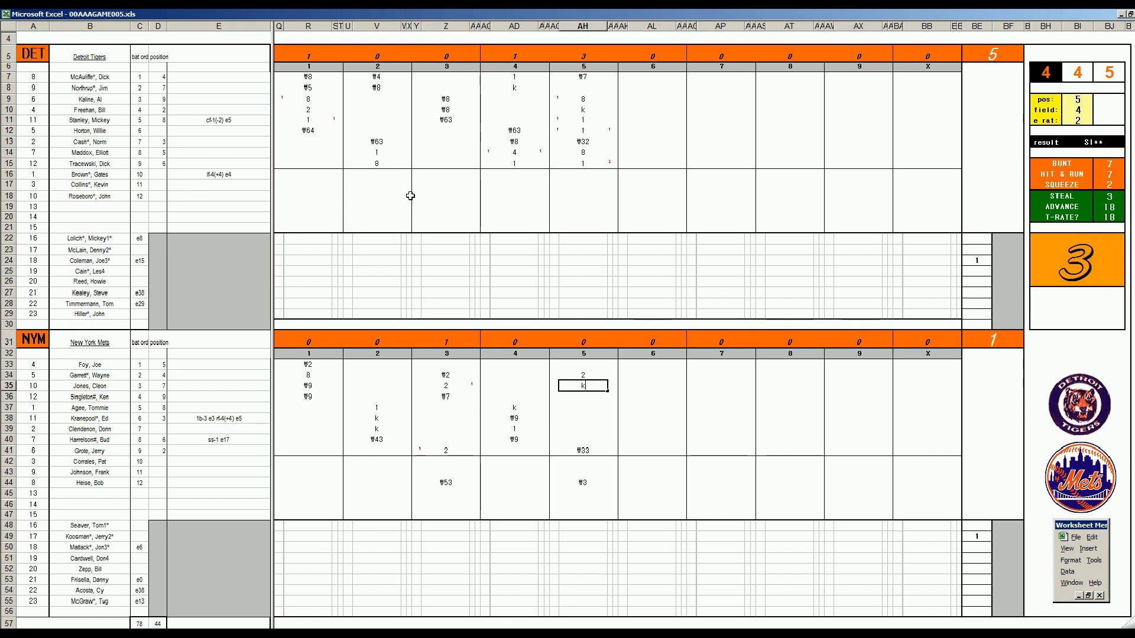
# Score Detroit's sixth inning as k, ¥63, ¥63 after rerolling the fielder panel
pyautogui.click(642, 85)
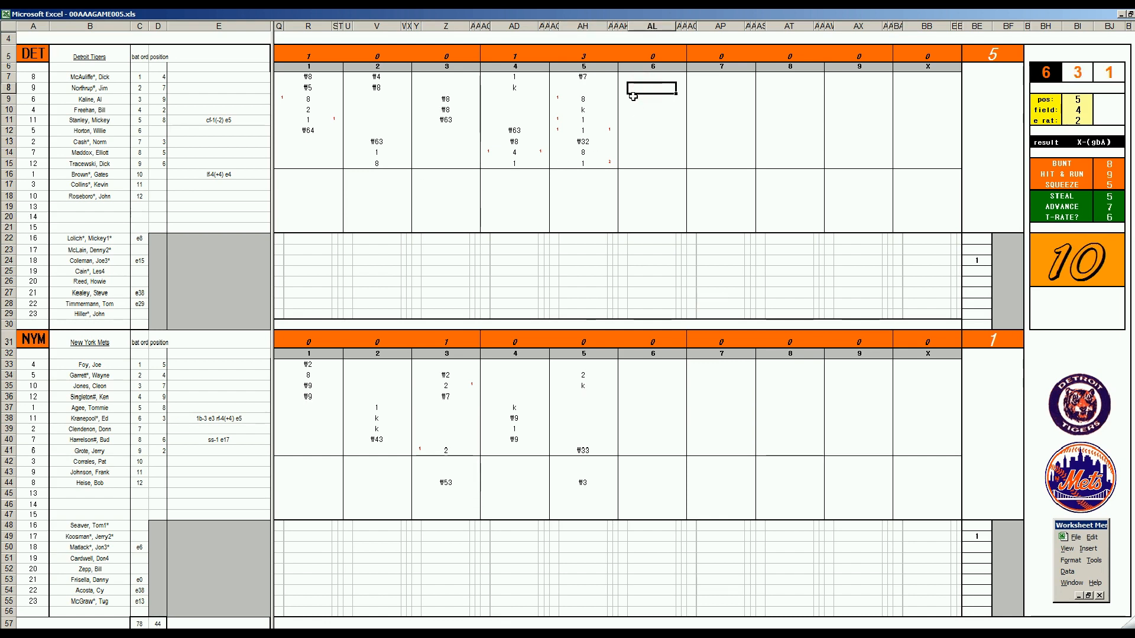
pyautogui.hotkey('ctrl', 'Right')
pyautogui.press('F9')
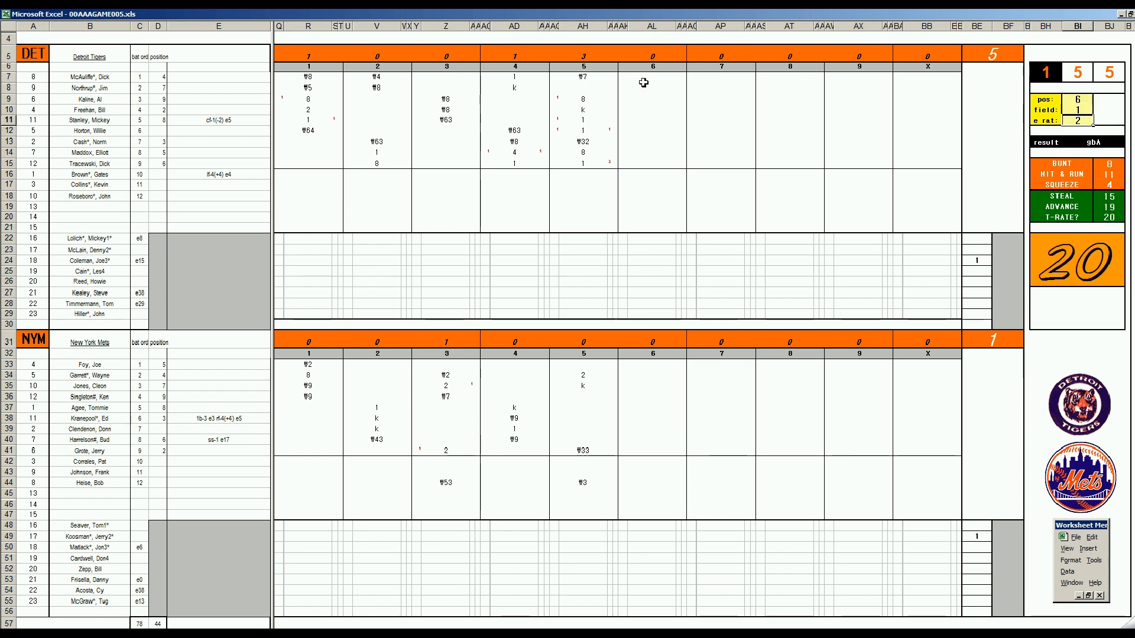
pyautogui.click(651, 87)
pyautogui.write('k')
pyautogui.press('Return')
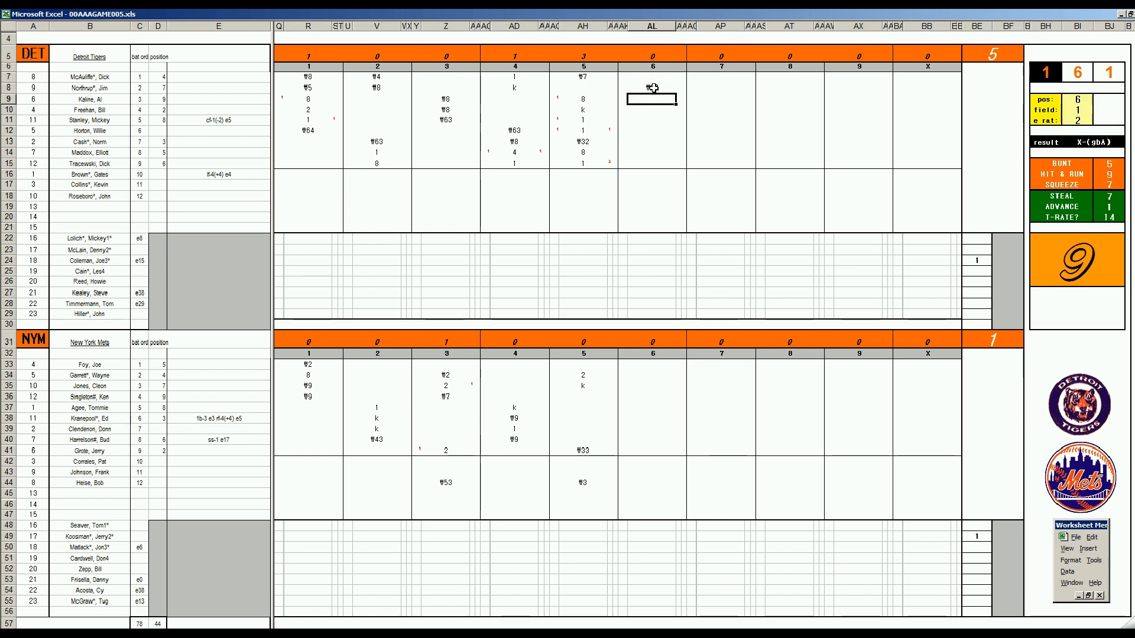
pyautogui.write('f63')
pyautogui.press('Return')
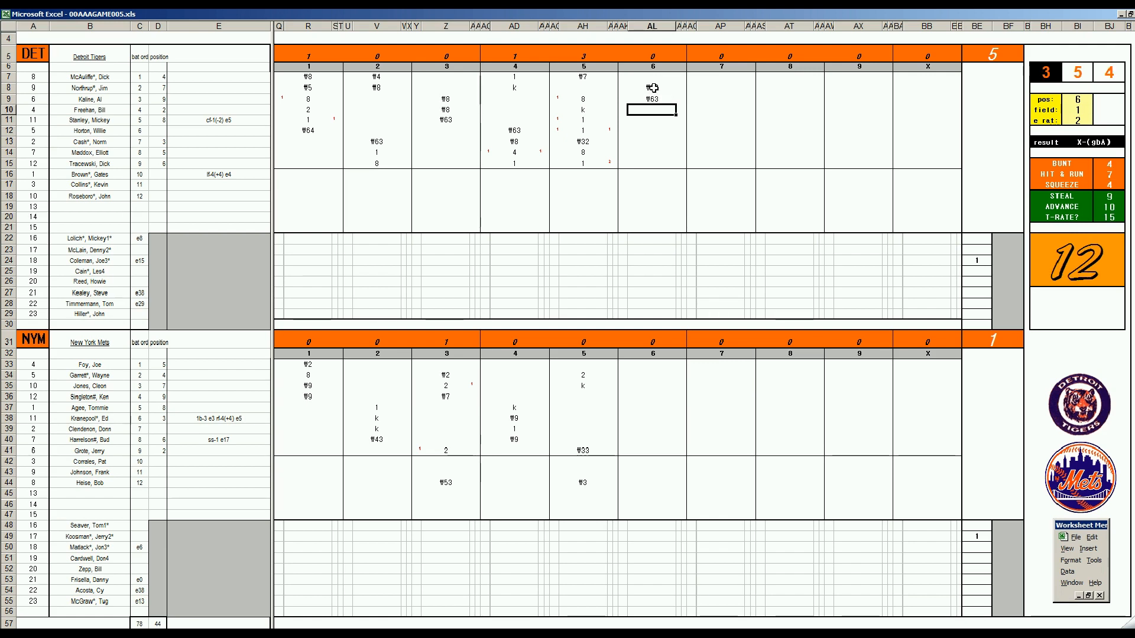
pyautogui.write('f63')
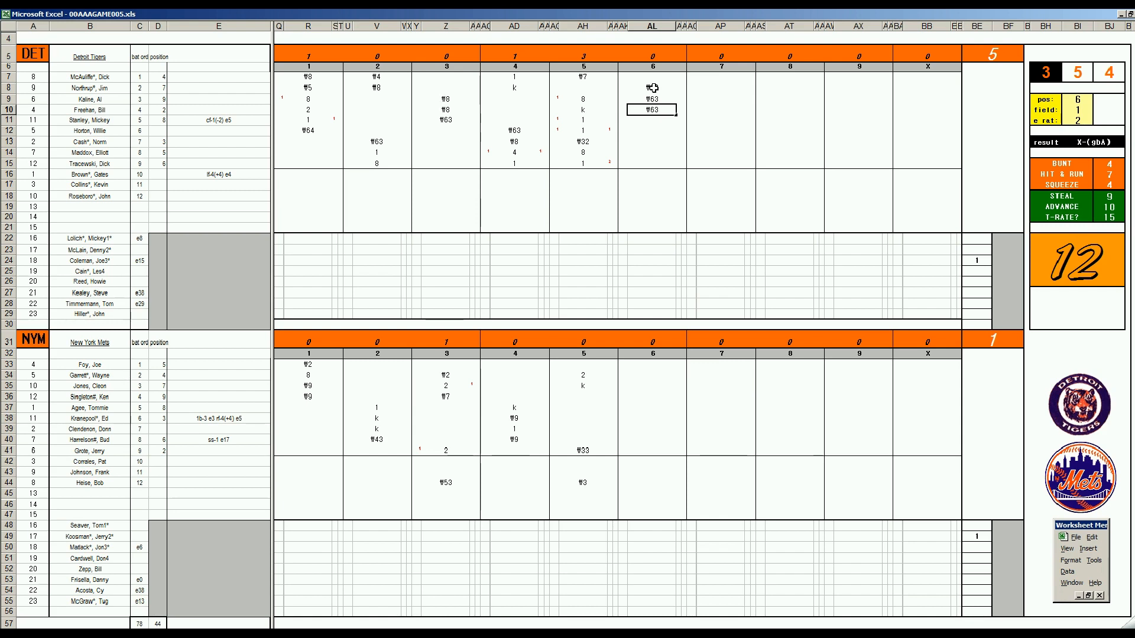
# Record the Mets' sixth-inning leadoff ¥9 and set panel pos/field/e rat to 7, 2, 6
pyautogui.click(630, 397)
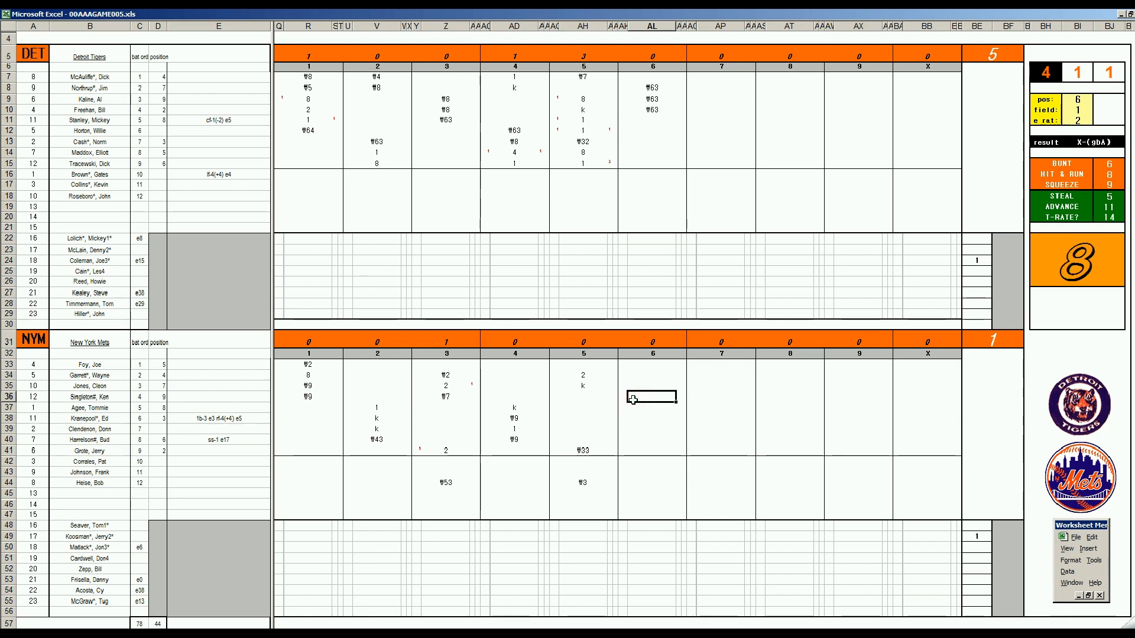
pyautogui.write('¥9')
pyautogui.press('Return')
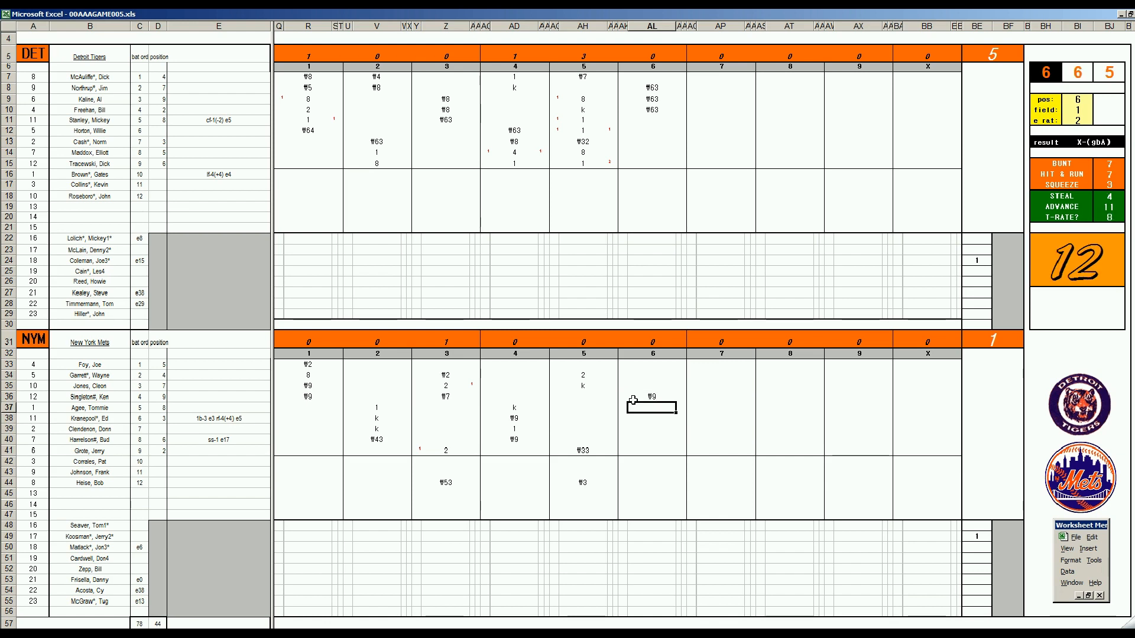
pyautogui.click(632, 399)
pyautogui.write('7')
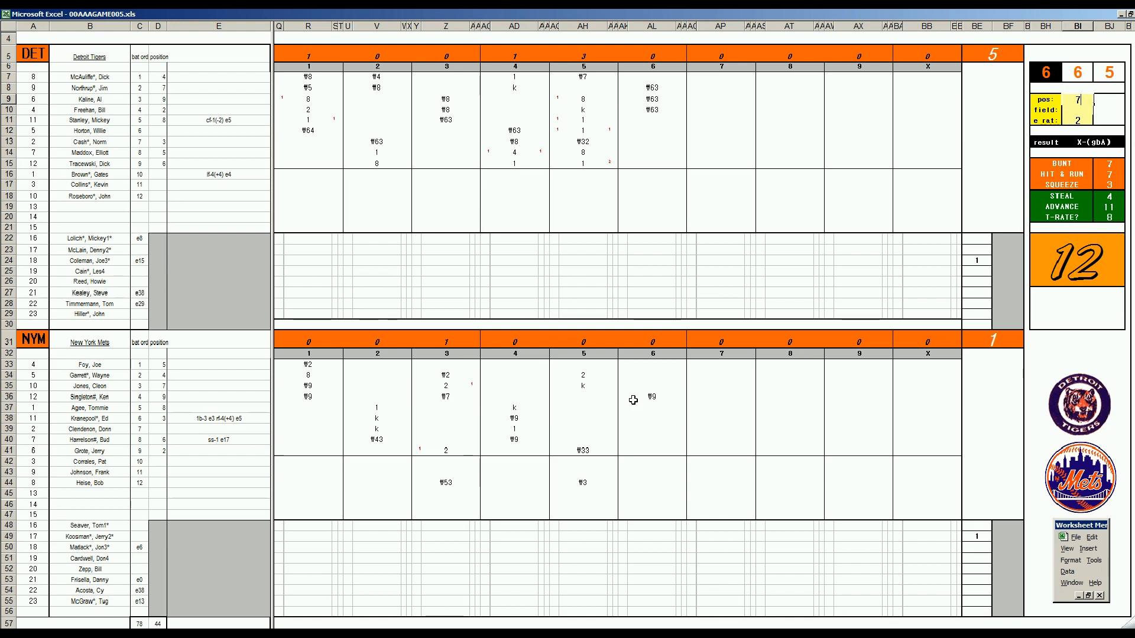
pyautogui.write('2')
pyautogui.press('Return')
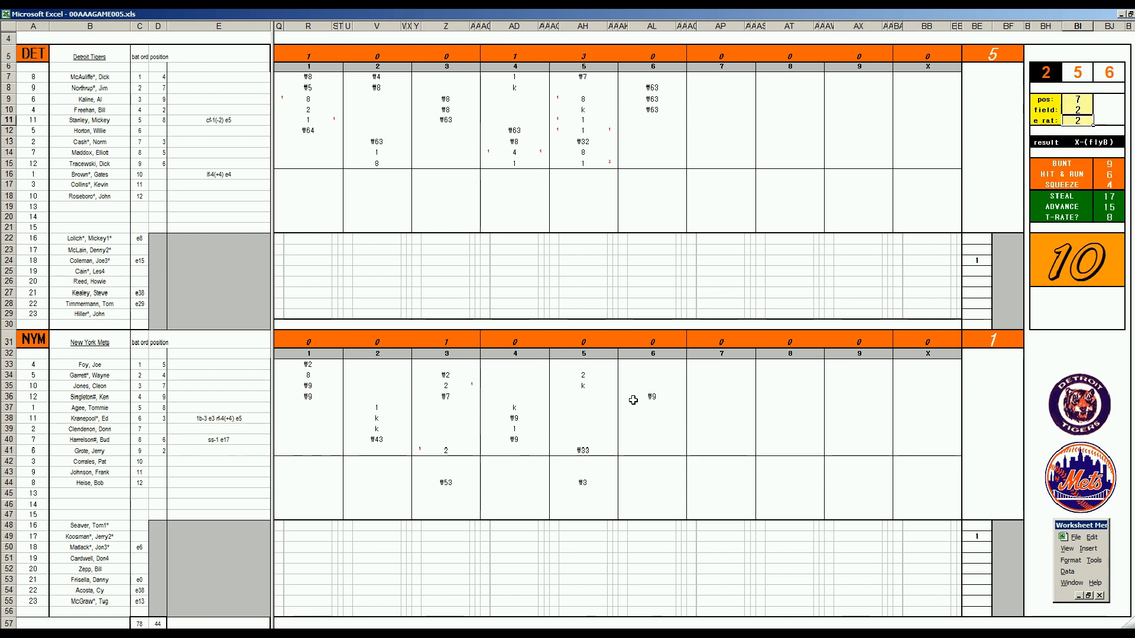
pyautogui.write('6')
pyautogui.press('Return')
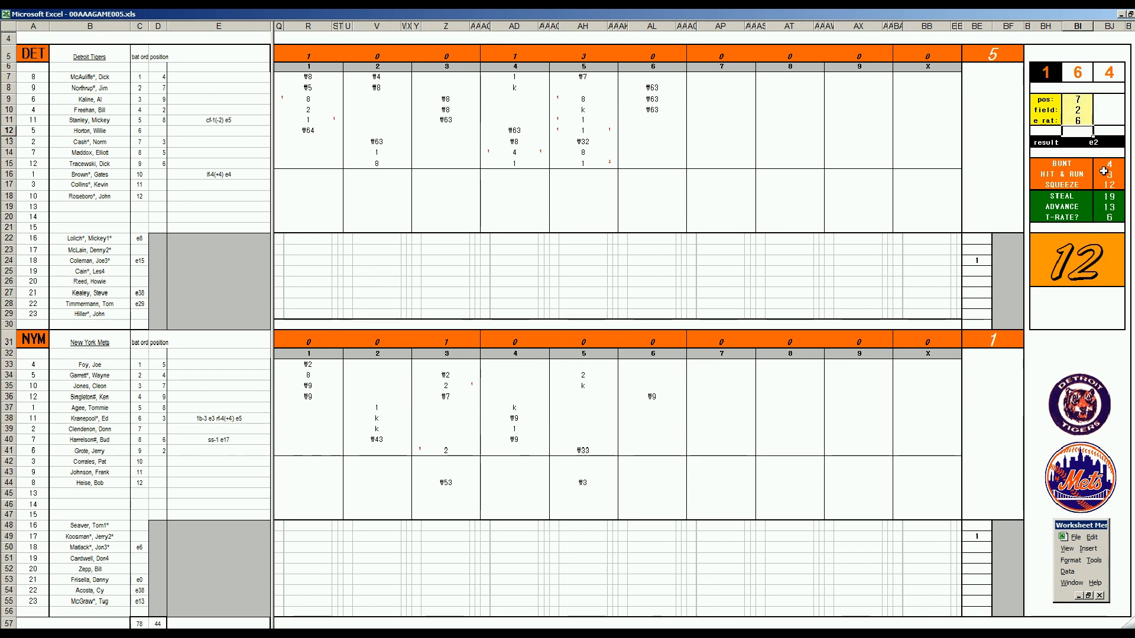
# Finish the Mets' sixth with 2e7, k and ¥36, plus a 1 in AL43
pyautogui.click(653, 406)
pyautogui.write('2')
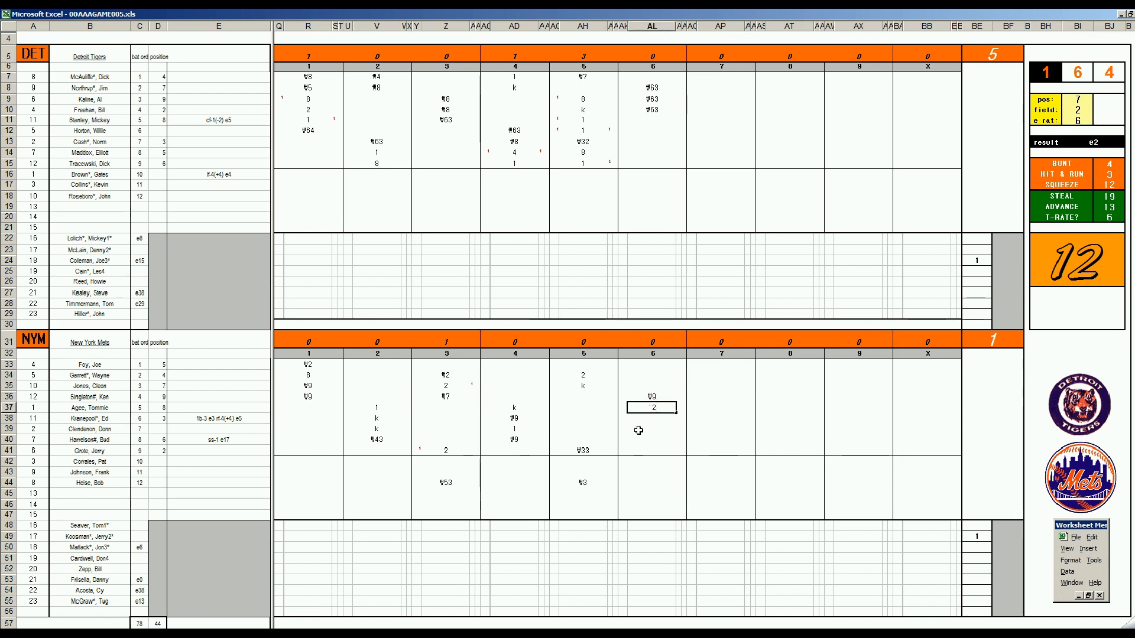
pyautogui.write('e7')
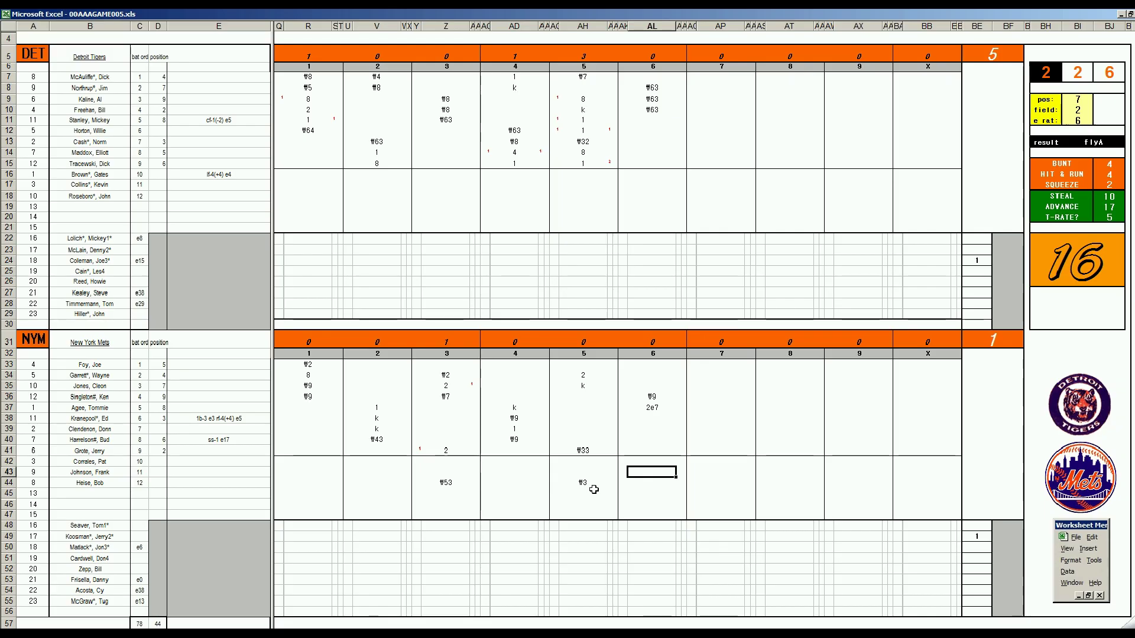
pyautogui.write('1')
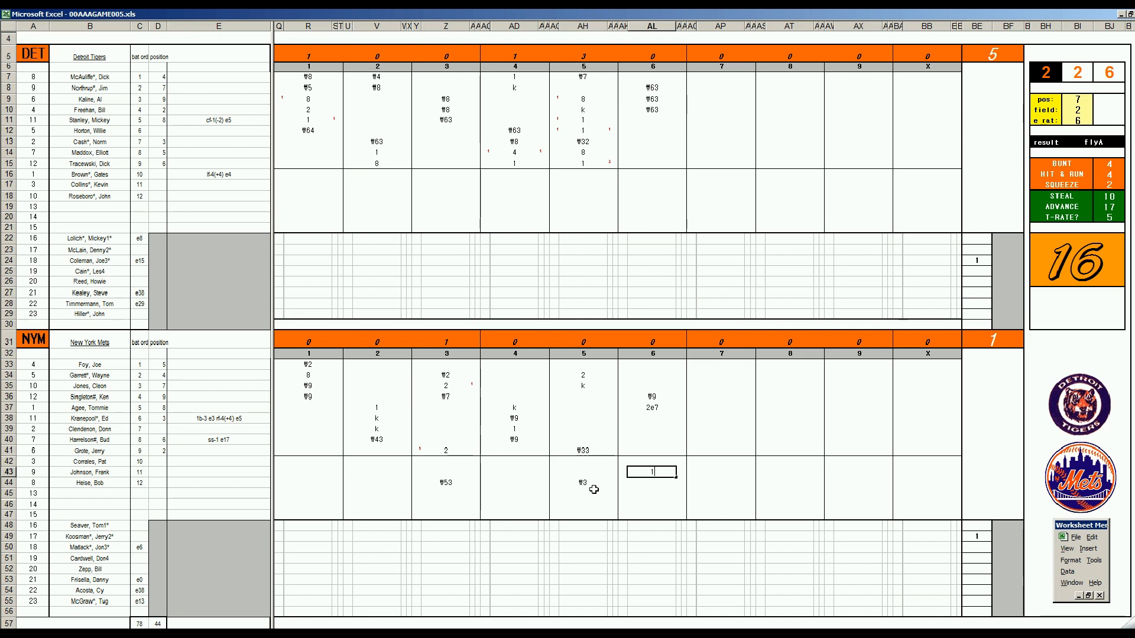
pyautogui.click(651, 427)
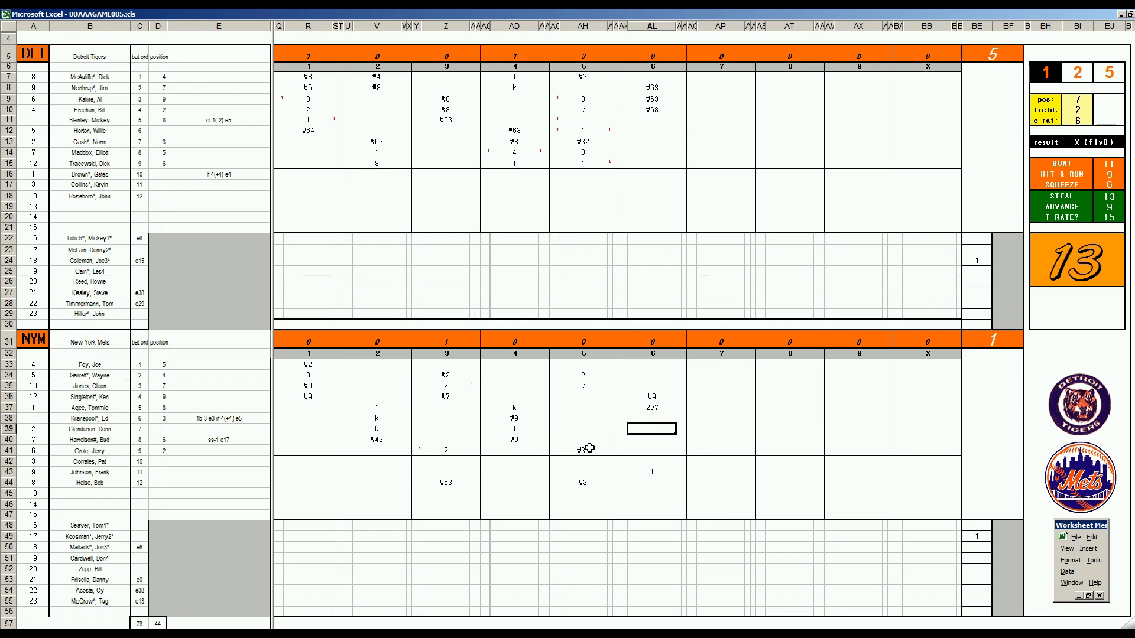
pyautogui.write('k')
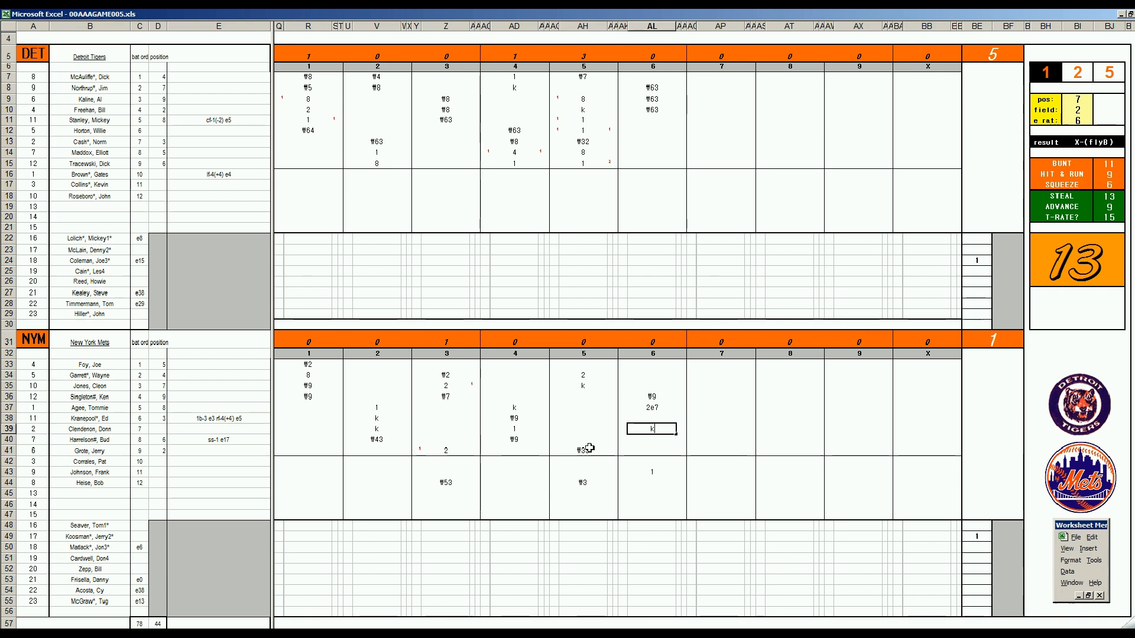
pyautogui.press('Return')
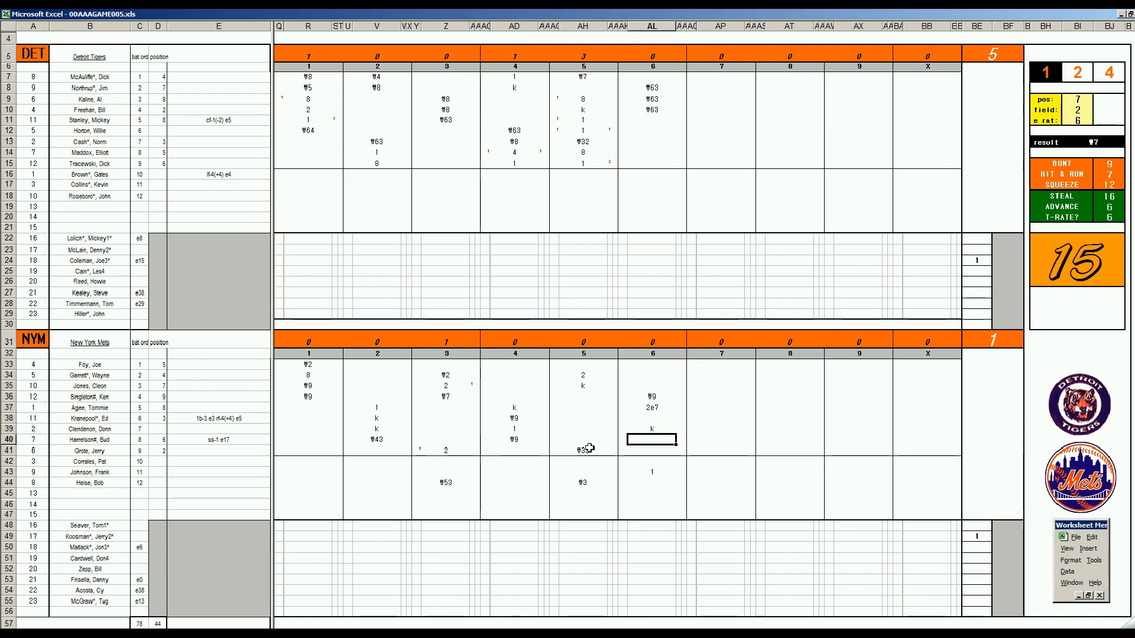
pyautogui.write('₩36')
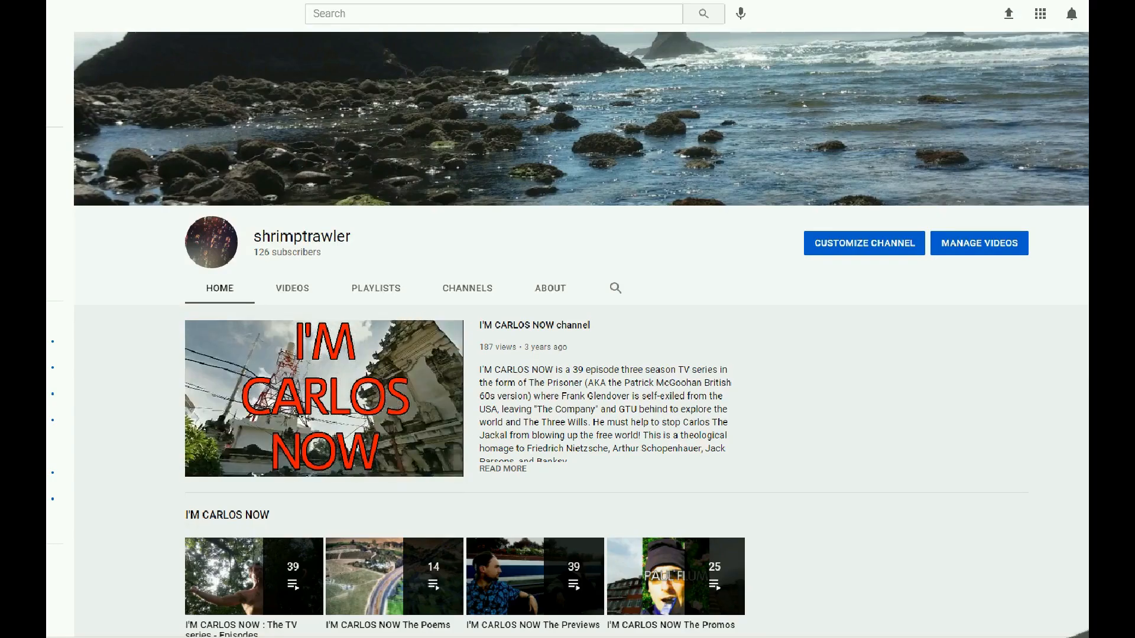
pyautogui.scroll(-5, 567, 355)
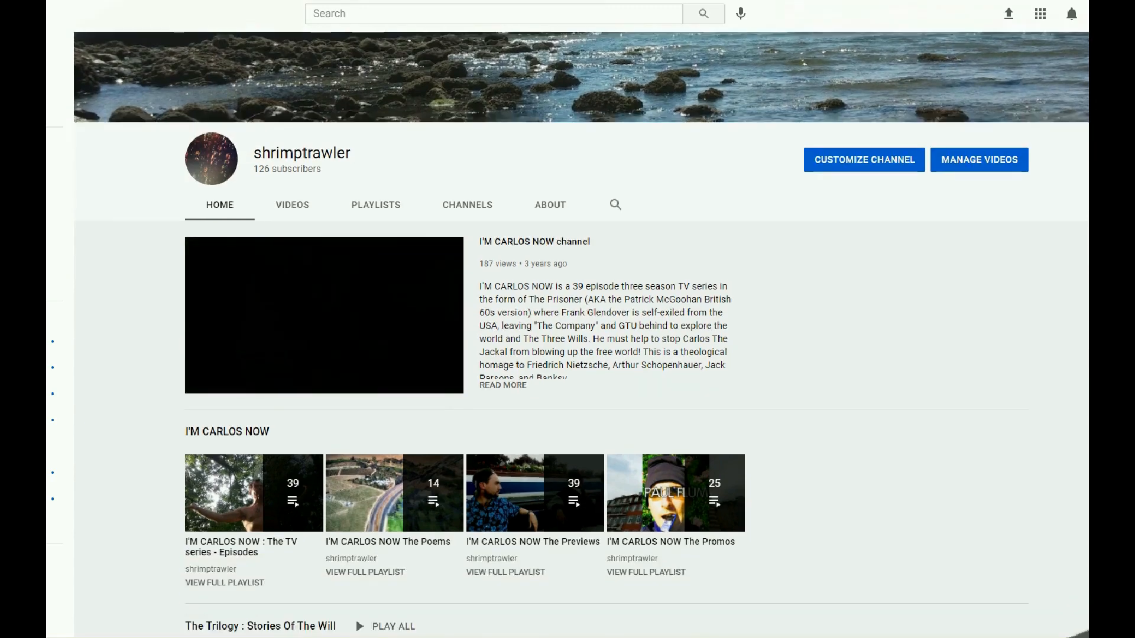
pyautogui.scroll(-5, 568, 355)
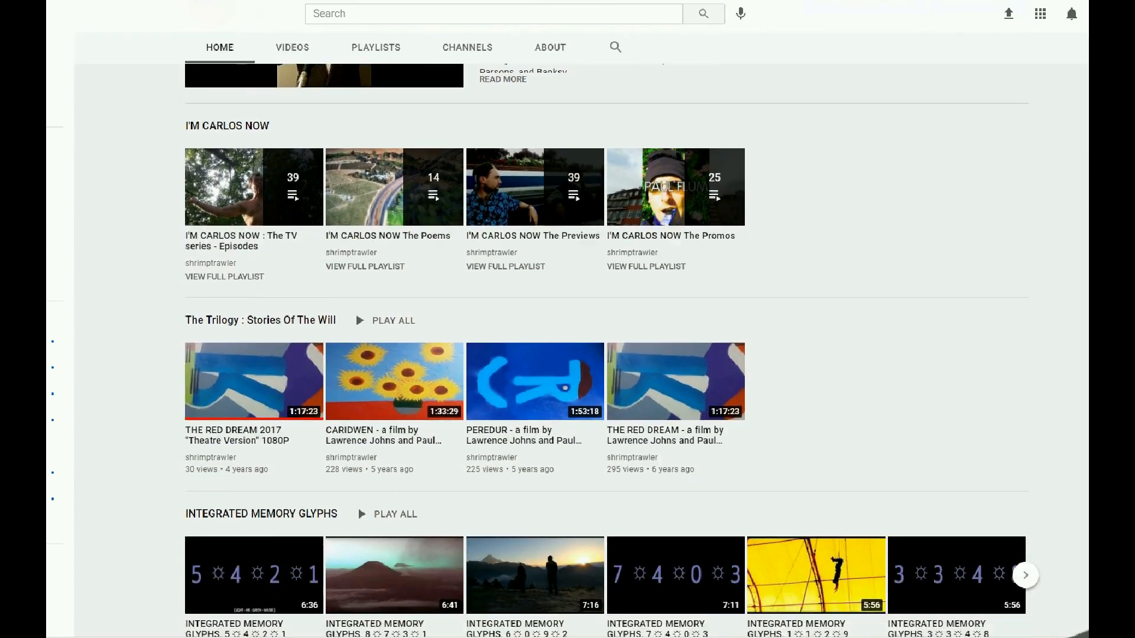
pyautogui.scroll(-2, 568, 355)
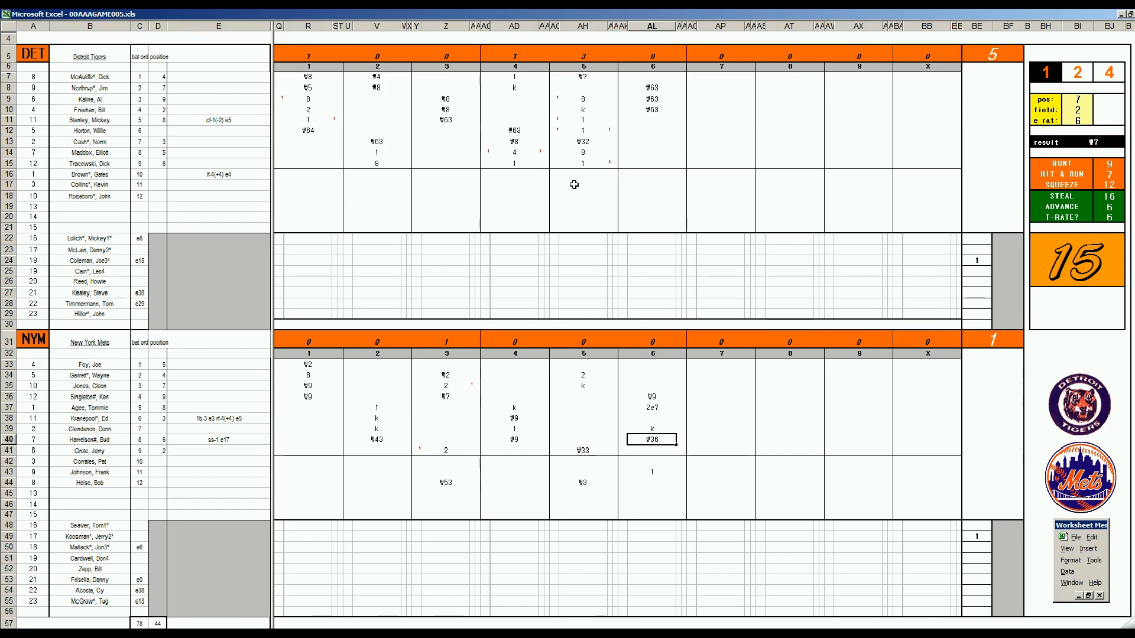
# Open Detroit's seventh inning with a ₩63 groundout and a 1
pyautogui.click(705, 121)
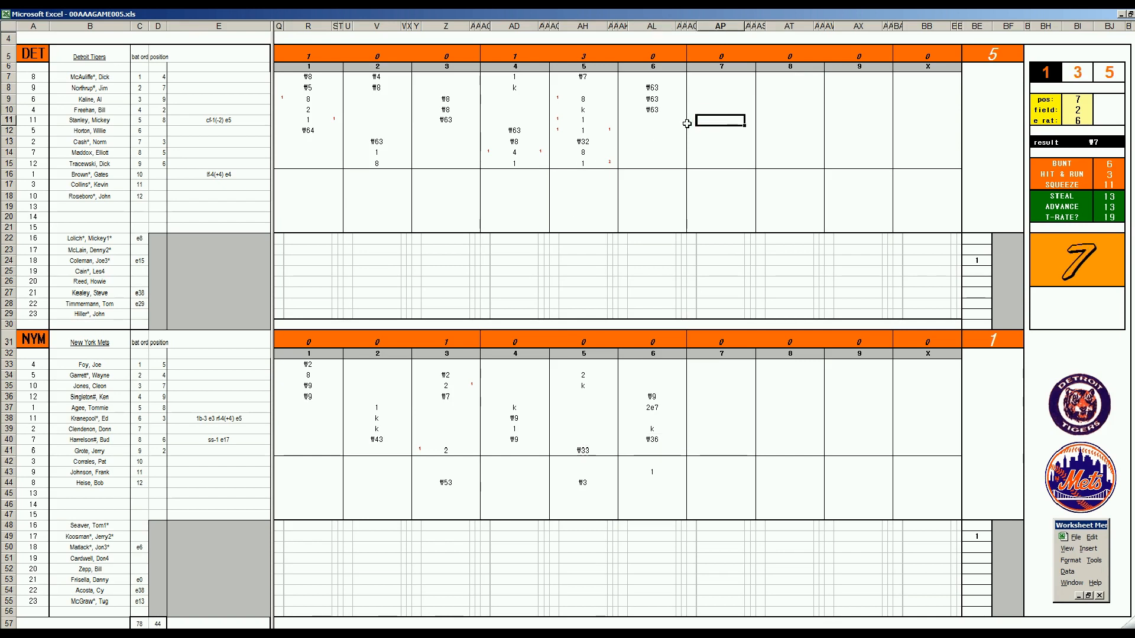
pyautogui.write('v')
pyautogui.write('63')
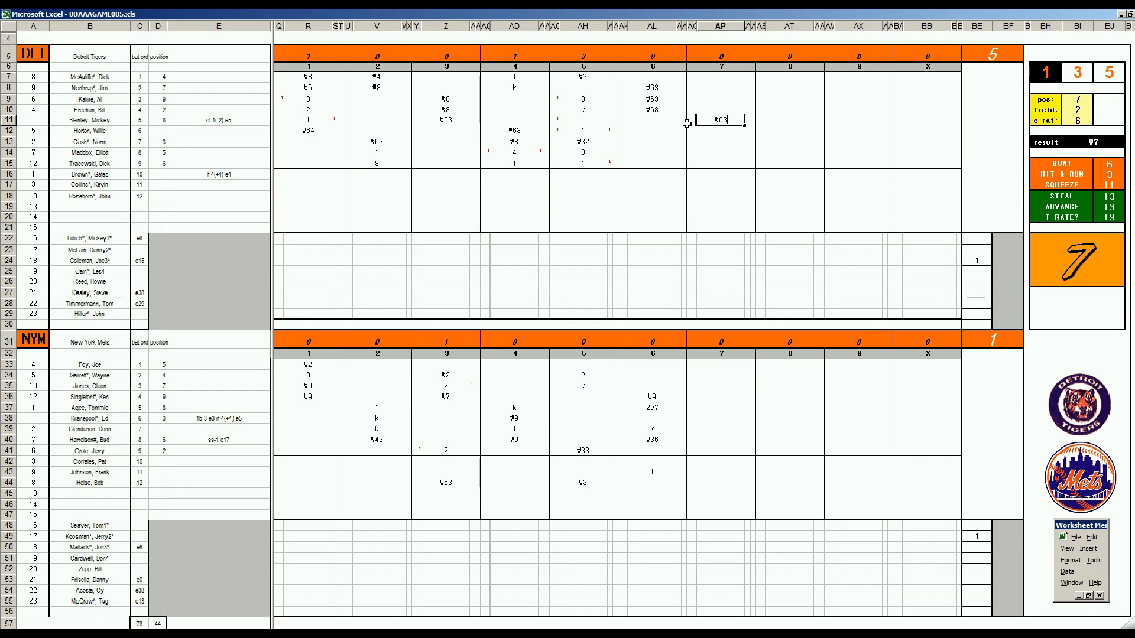
pyautogui.press('Return')
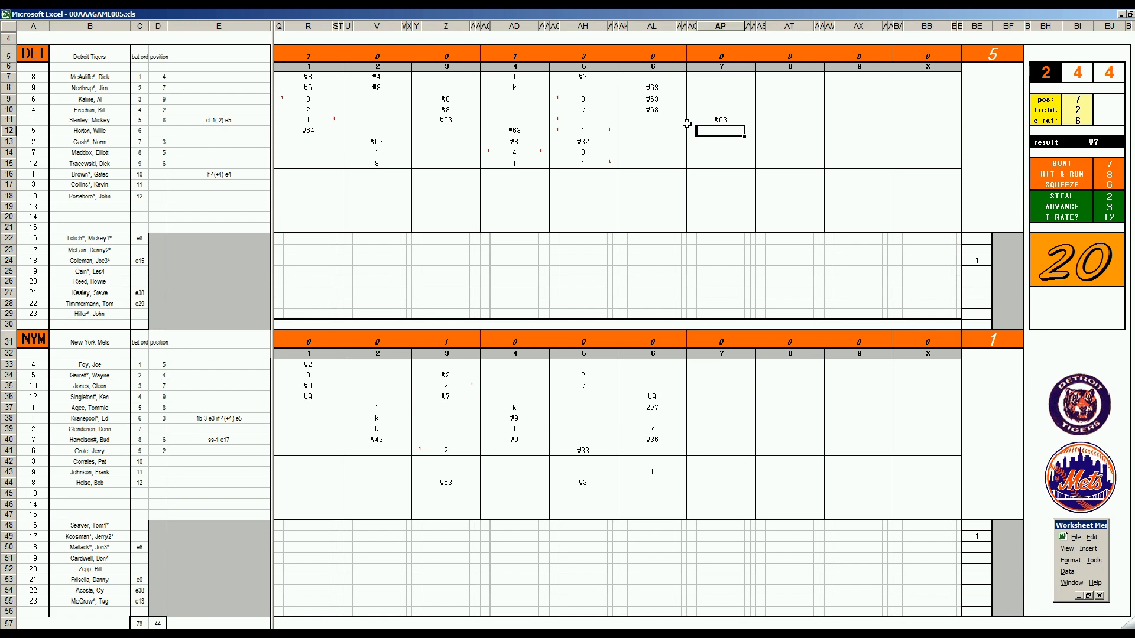
pyautogui.write('1')
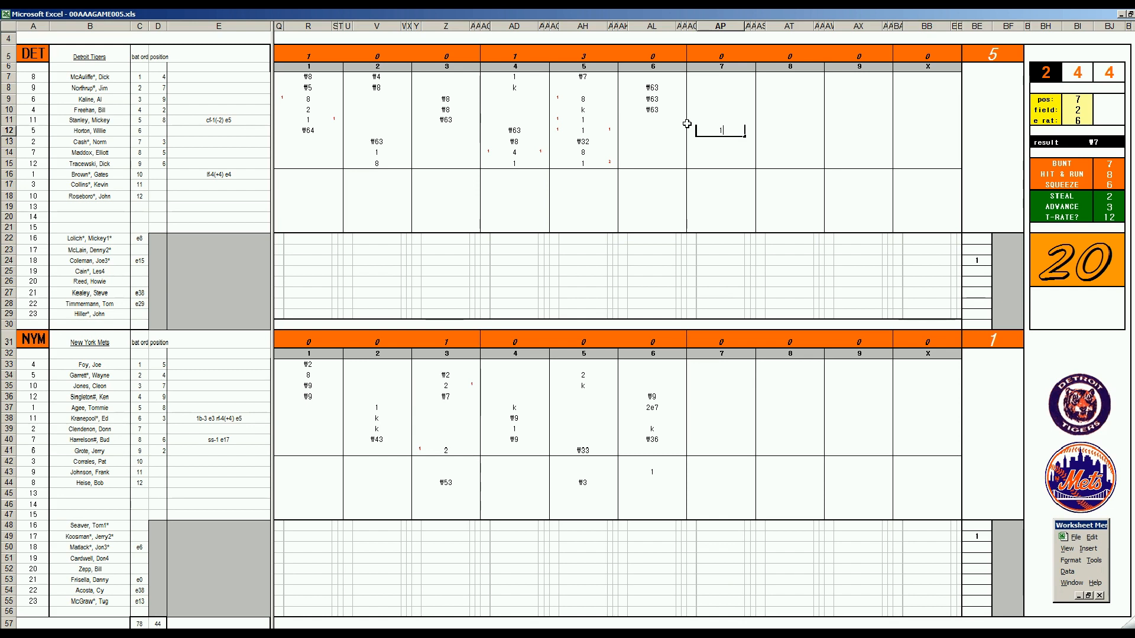
pyautogui.press('Return')
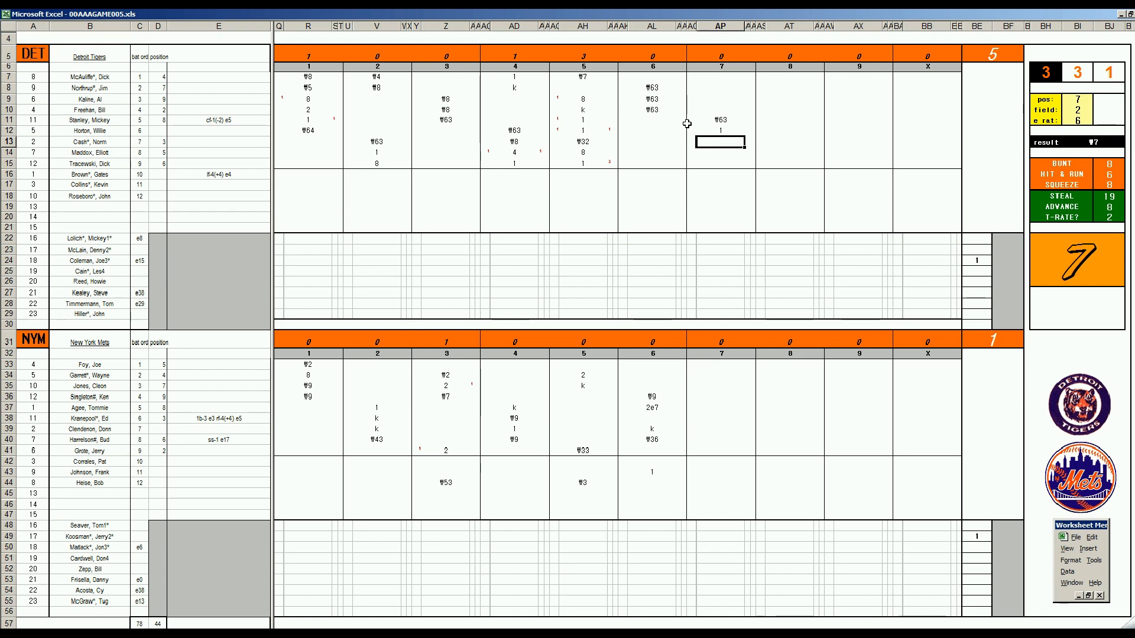
pyautogui.write('₩363')
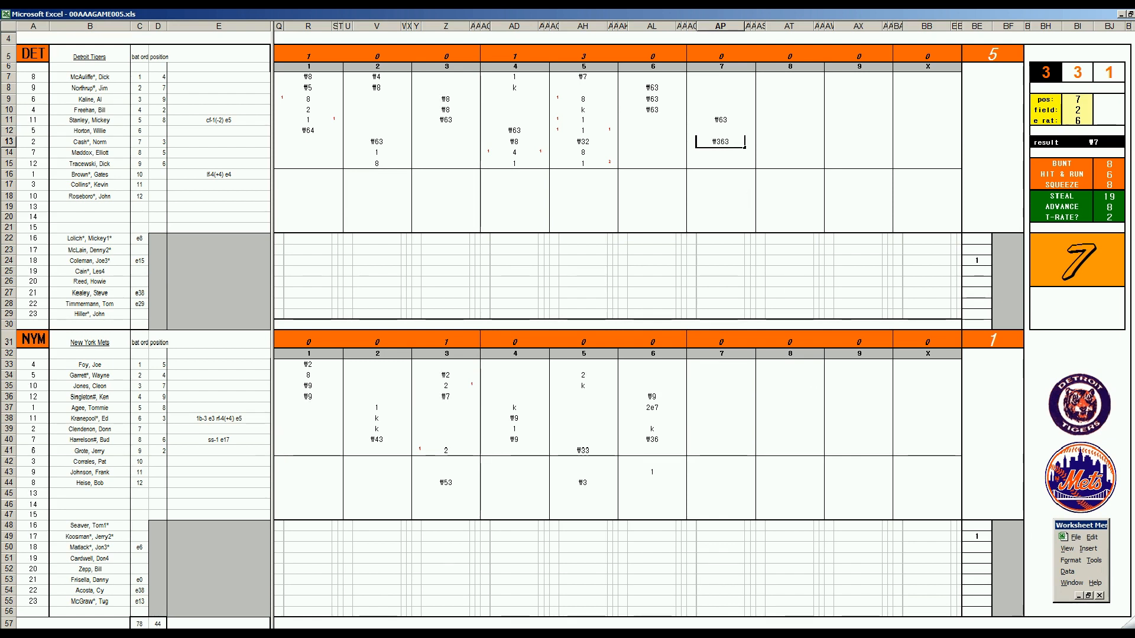
# Switch to Spotify, open the now-playing Lou Reed album, and return to Excel
pyautogui.hotkey('alt', 'Tab')
pyautogui.scroll(5, 567, 355)
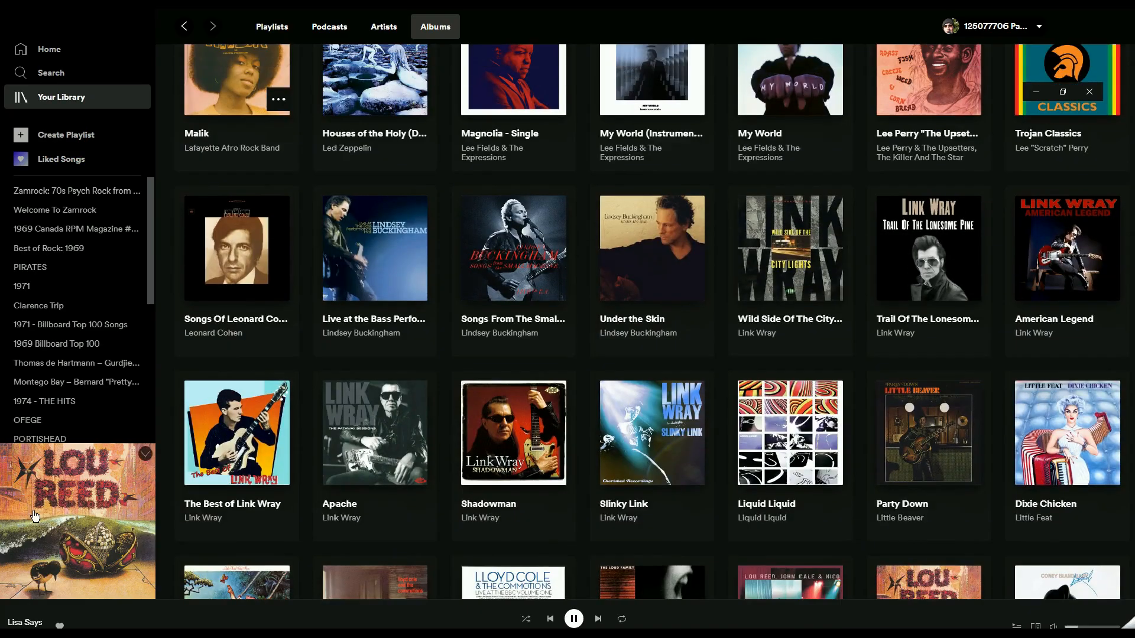
pyautogui.click(112, 498)
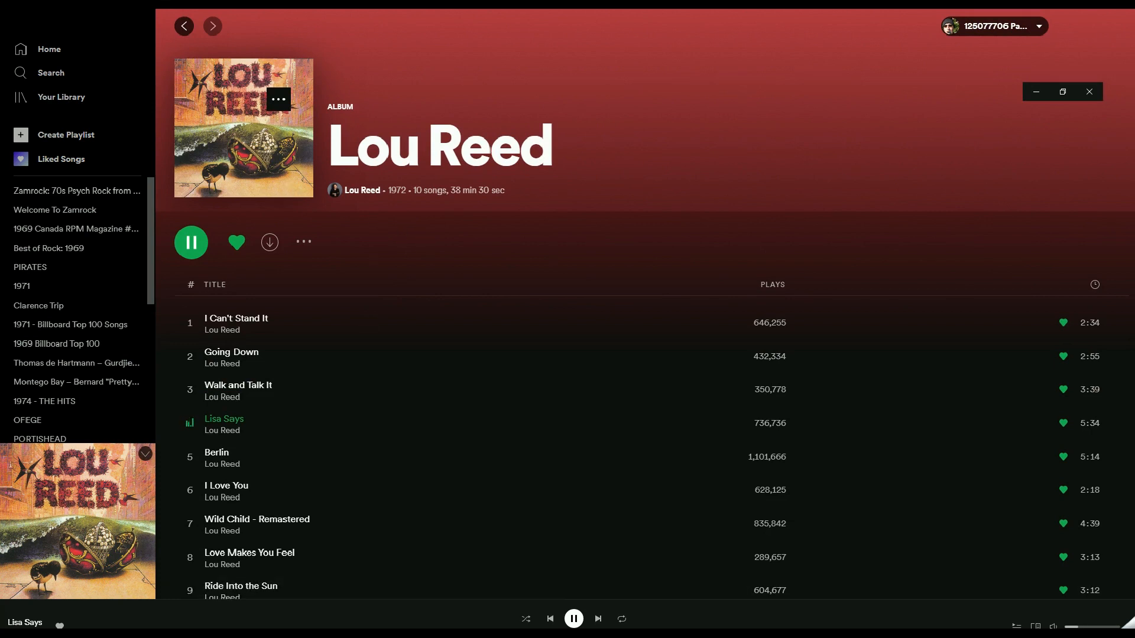
pyautogui.hotkey('alt', 'Tab')
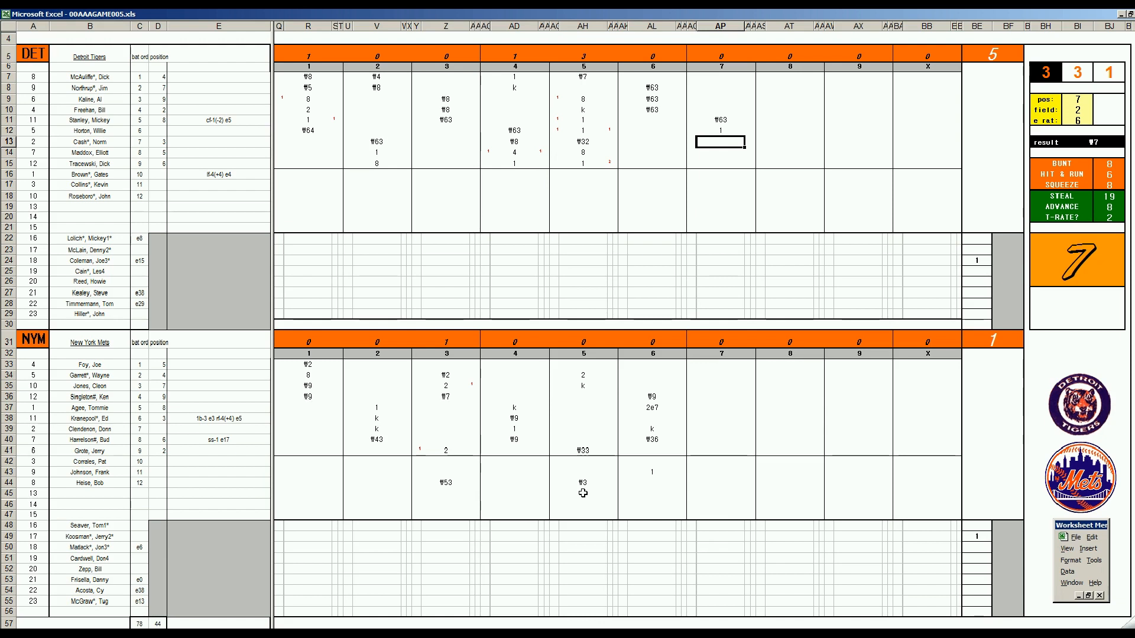
# Commit Detroit's ₩363, then enter k in AP41 and ₩4 in AP44, moving up to AP34
pyautogui.click(719, 451)
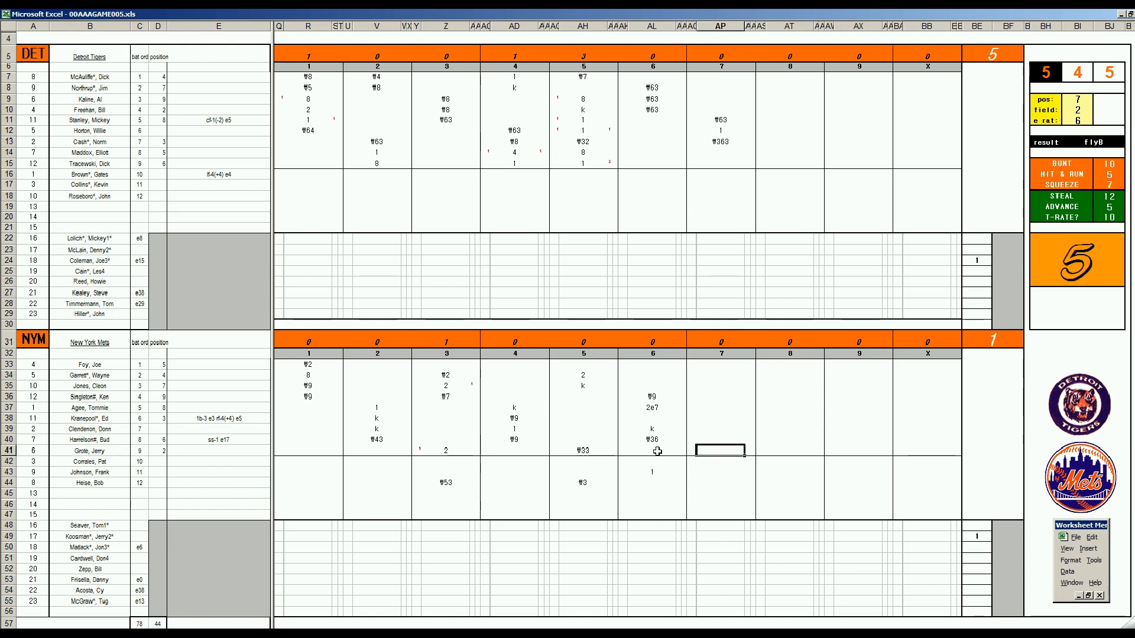
pyautogui.write('k')
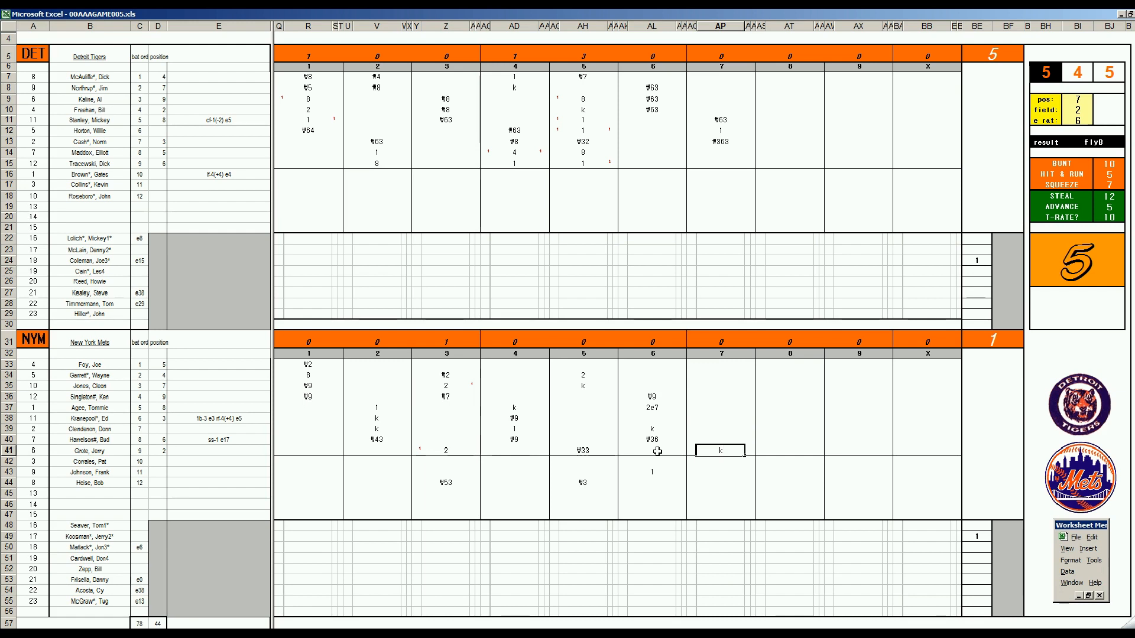
pyautogui.press('Return')
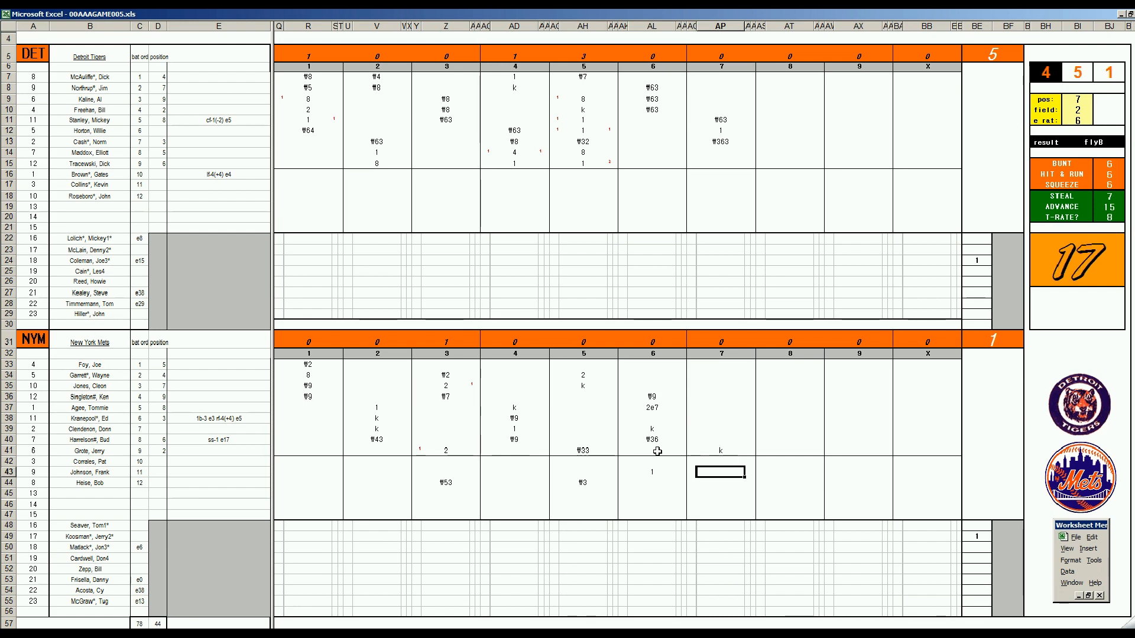
pyautogui.press('Down')
pyautogui.press('Down')
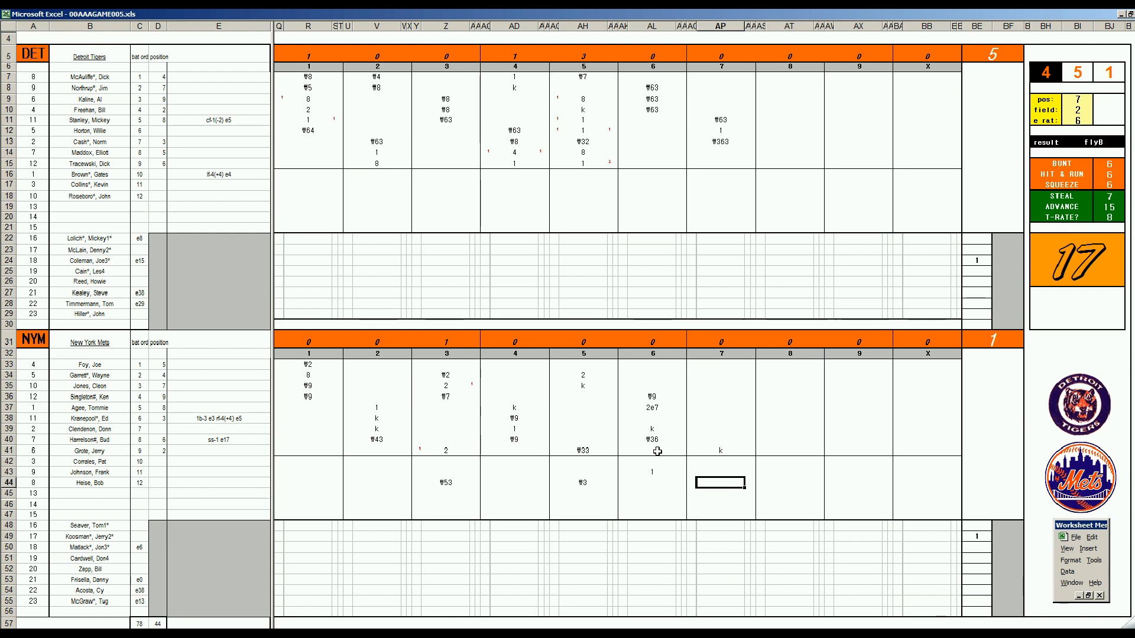
pyautogui.write('w4')
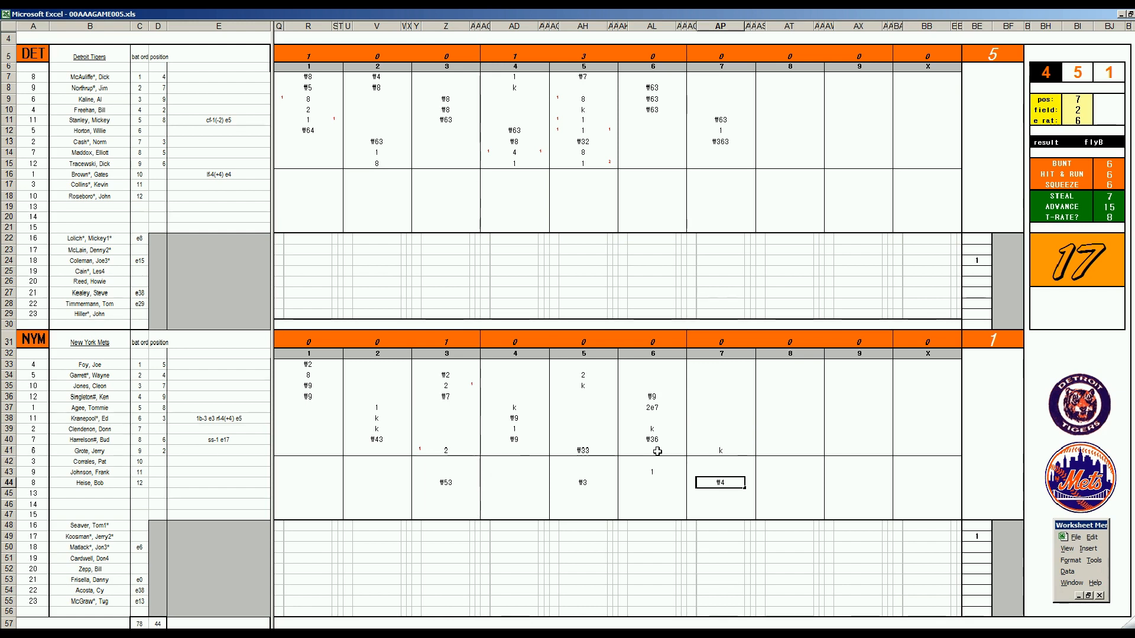
pyautogui.press('Return')
pyautogui.press('Up')
pyautogui.press('Up')
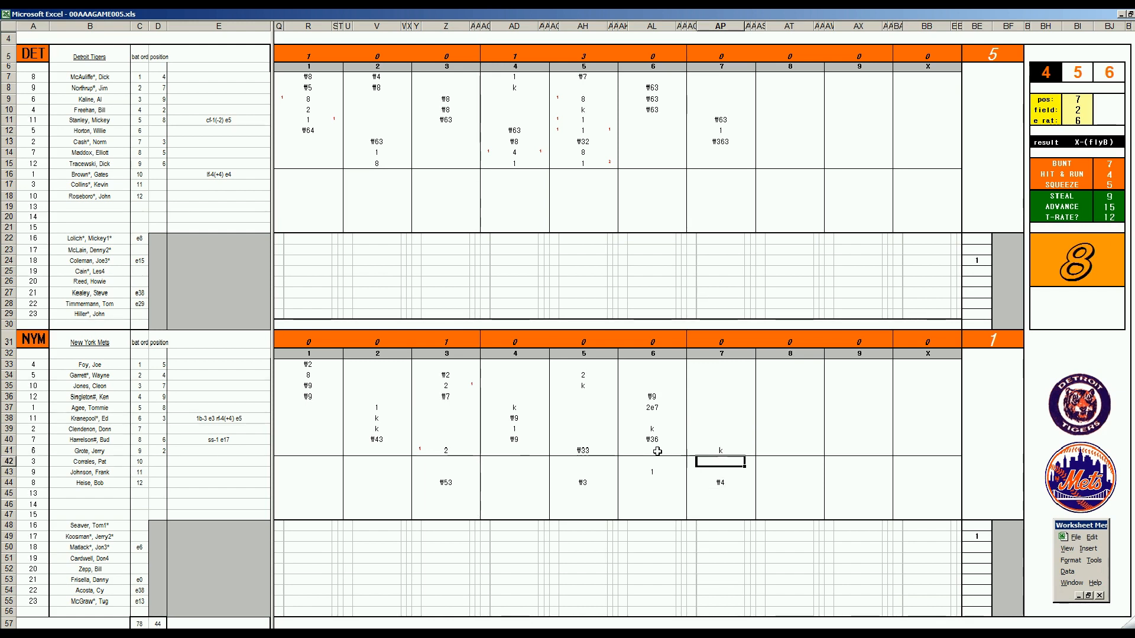
pyautogui.press('Up')
pyautogui.press('Up')
pyautogui.press('Up')
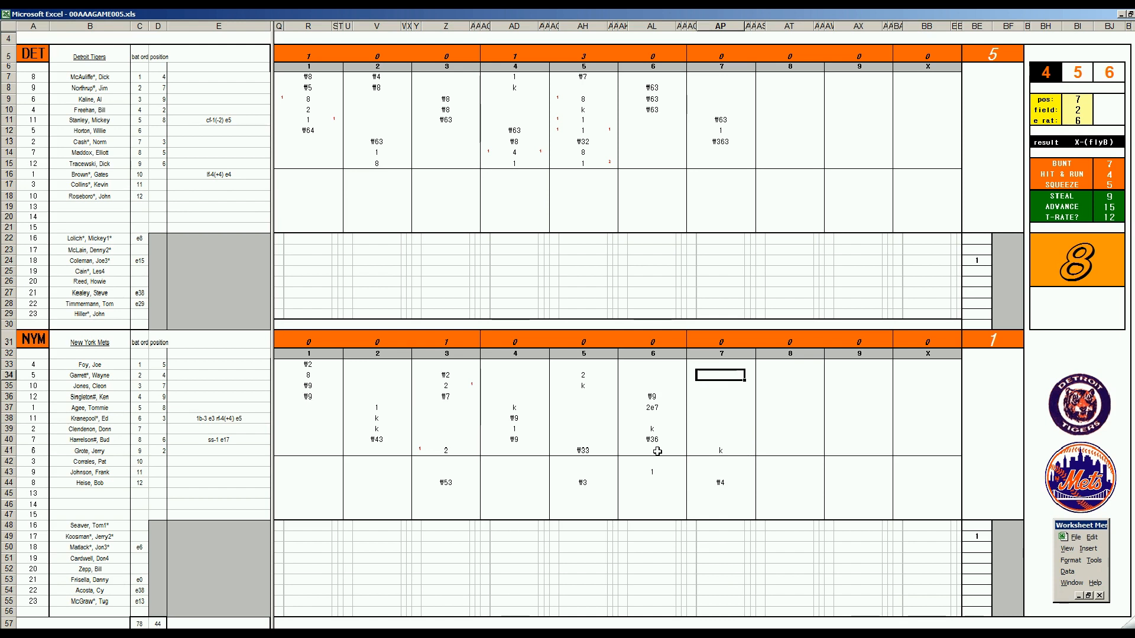
pyautogui.write('w33')
# Record Detroit's eighth-inning ₩7 in AT14 and ₩2 in AT15 with dice rerolls
pyautogui.click(781, 152)
pyautogui.press('F9')
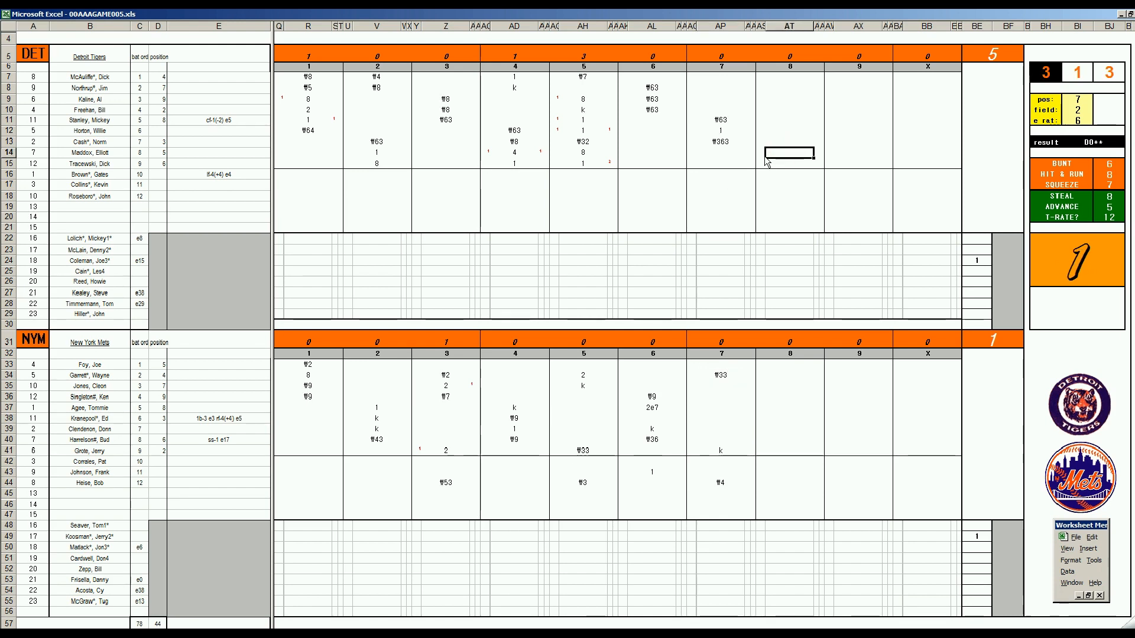
pyautogui.write('₩w7')
pyautogui.press('Return')
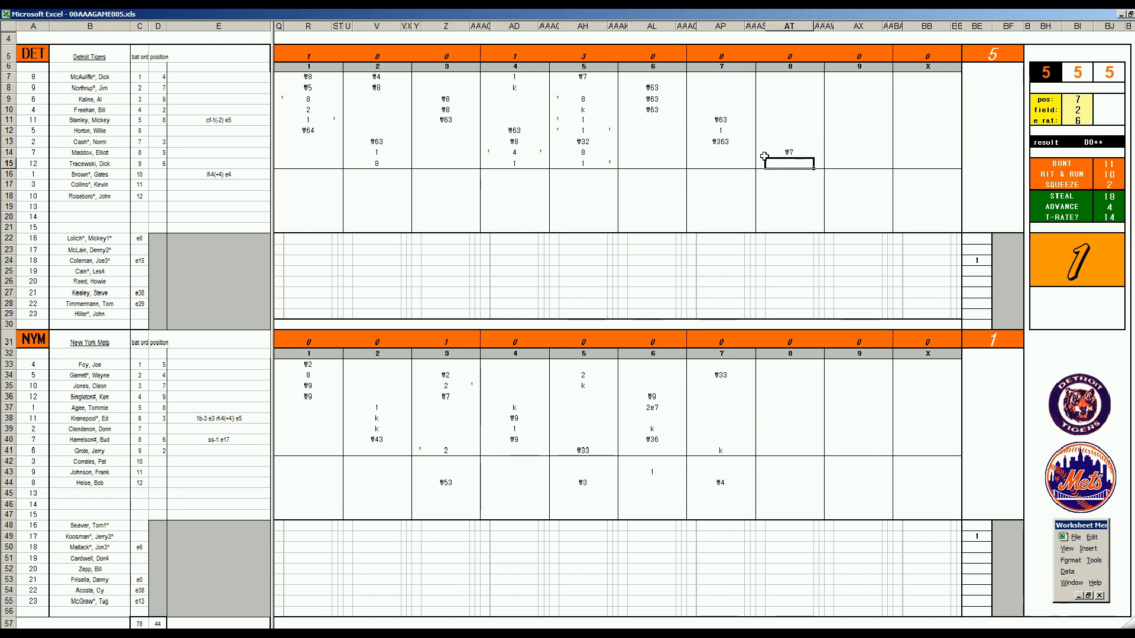
pyautogui.press('F9')
pyautogui.write('2')
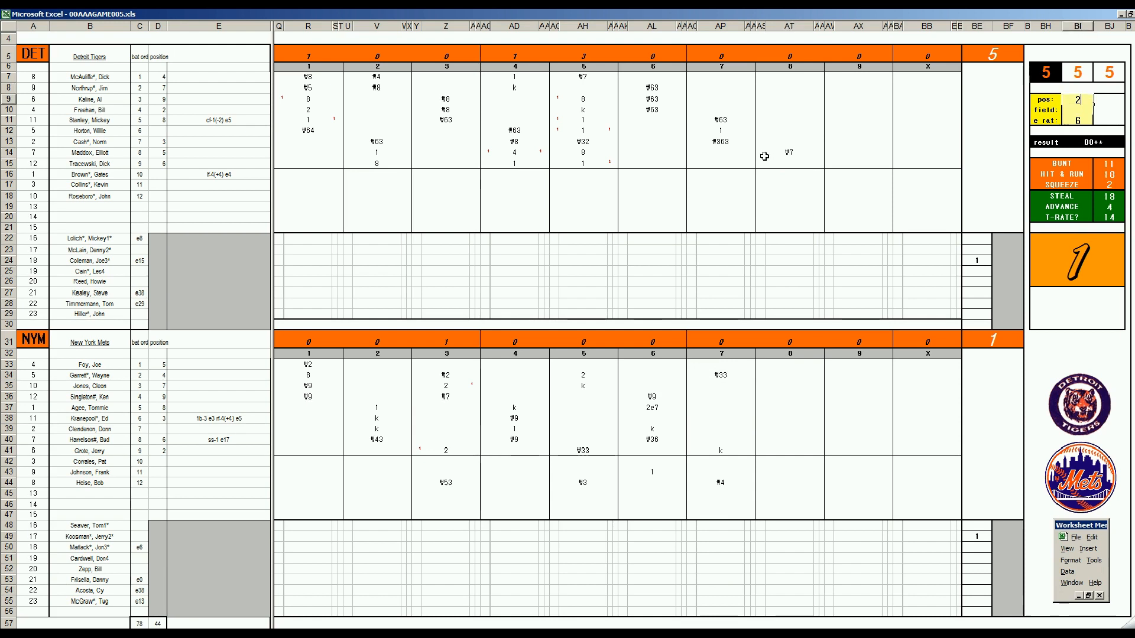
pyautogui.click(789, 163)
pyautogui.write('w')
pyautogui.press('Up')
pyautogui.press('Up')
pyautogui.press('Up')
pyautogui.press('Up')
pyautogui.press('Up')
pyautogui.press('Up')
pyautogui.press('Up')
pyautogui.press('Up')
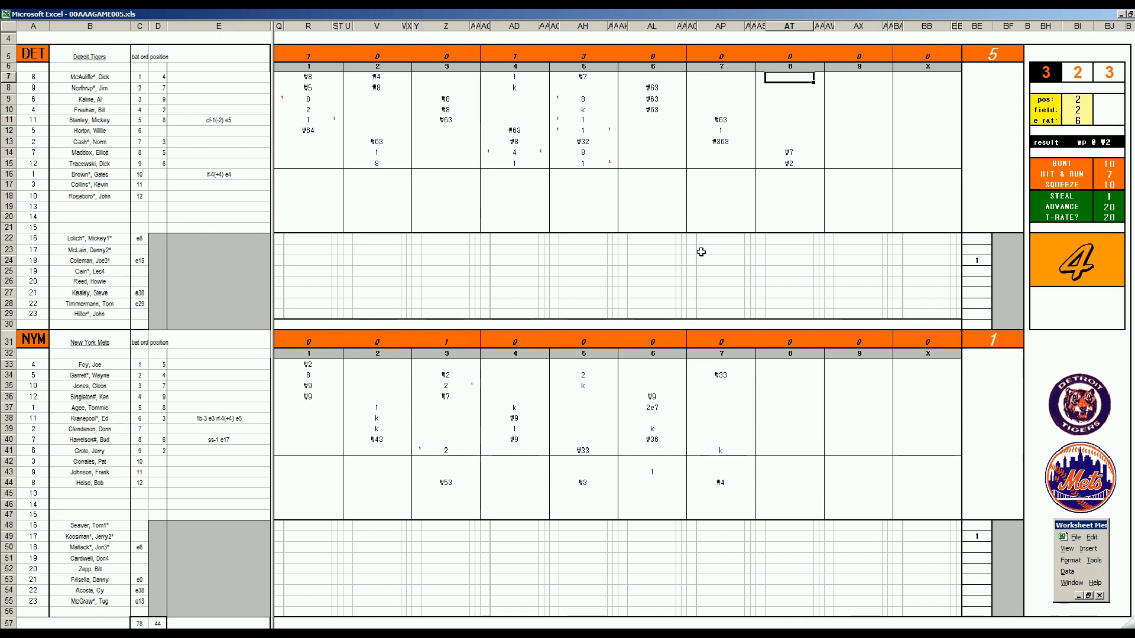
pyautogui.write('43')
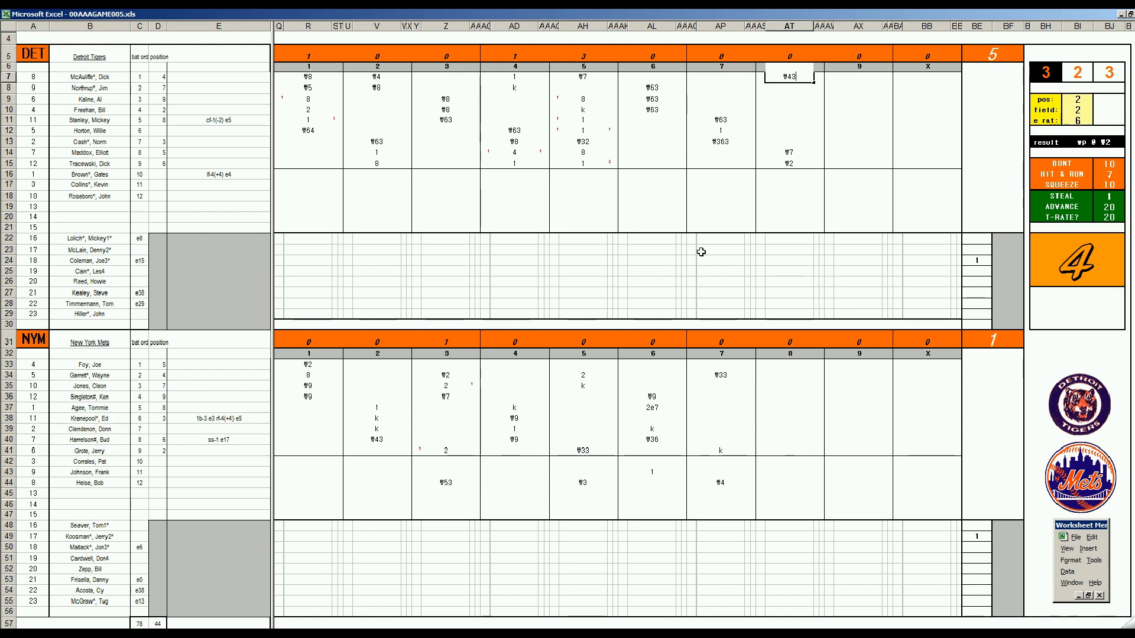
# Enter the Mets' eighth-inning ₩33 in AT35 and set e rat to 22
pyautogui.click(779, 386)
pyautogui.write('ʬ')
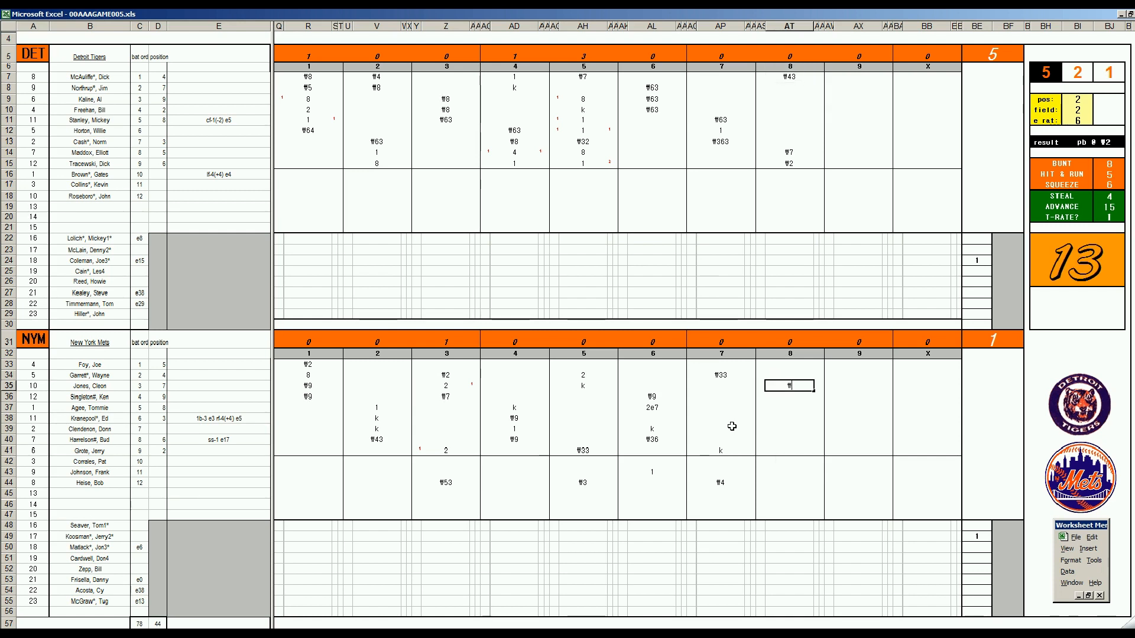
pyautogui.write('♥33')
pyautogui.press('Return')
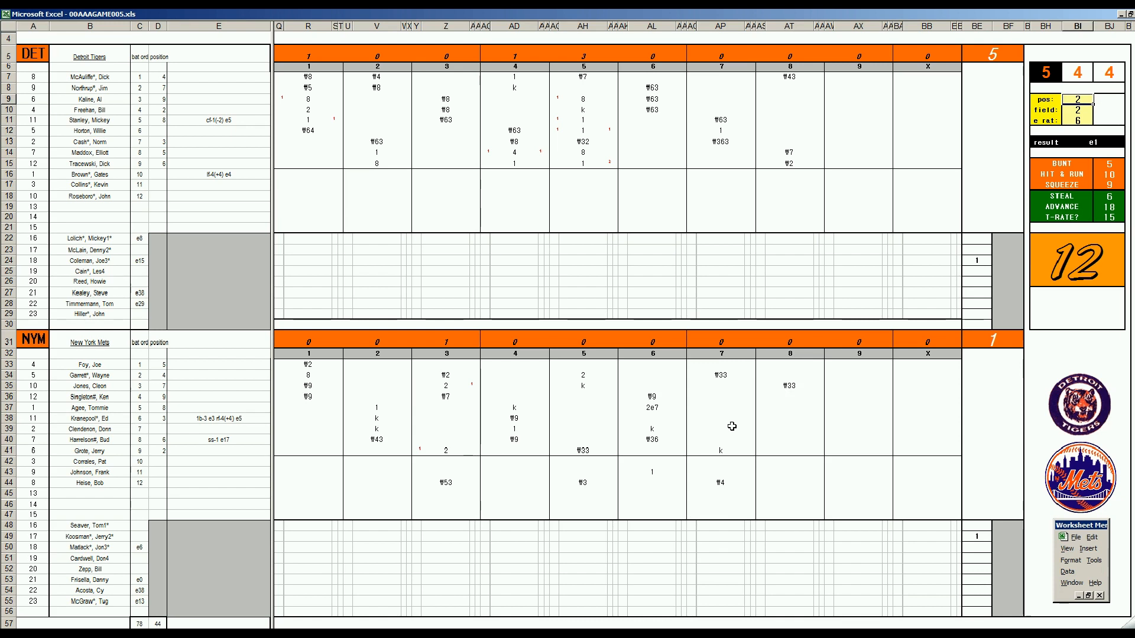
pyautogui.press('F9')
pyautogui.write('22')
pyautogui.press('Return')
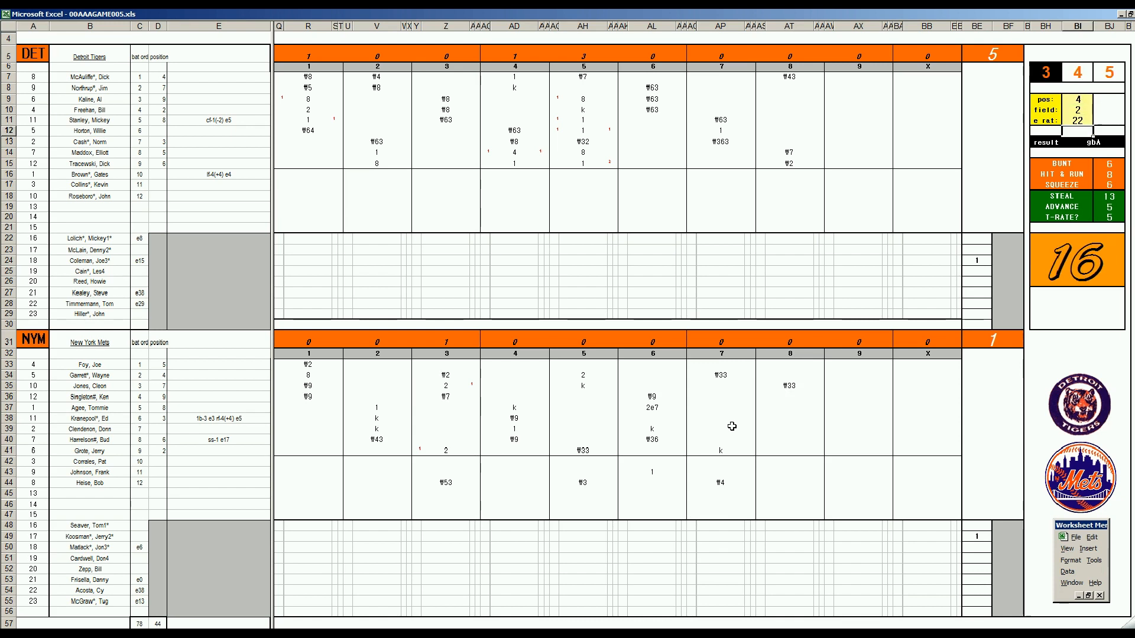
# Record ₩43 in AT36 and 1 in AT37, moving down toward AT43 for the k
pyautogui.click(790, 397)
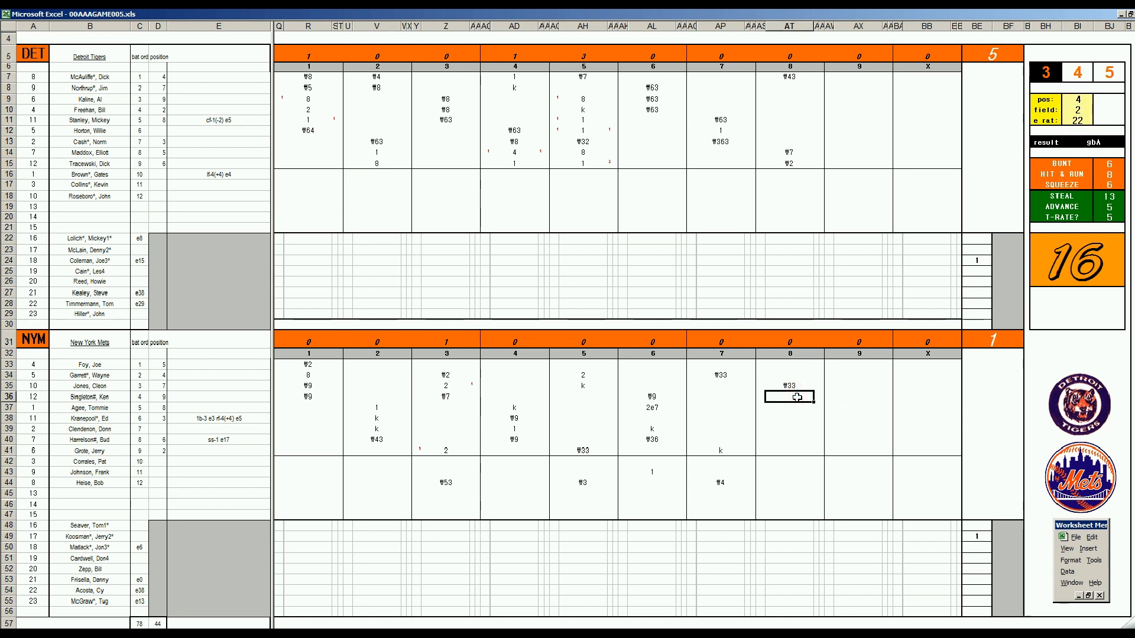
pyautogui.write('♥43')
pyautogui.press('Return')
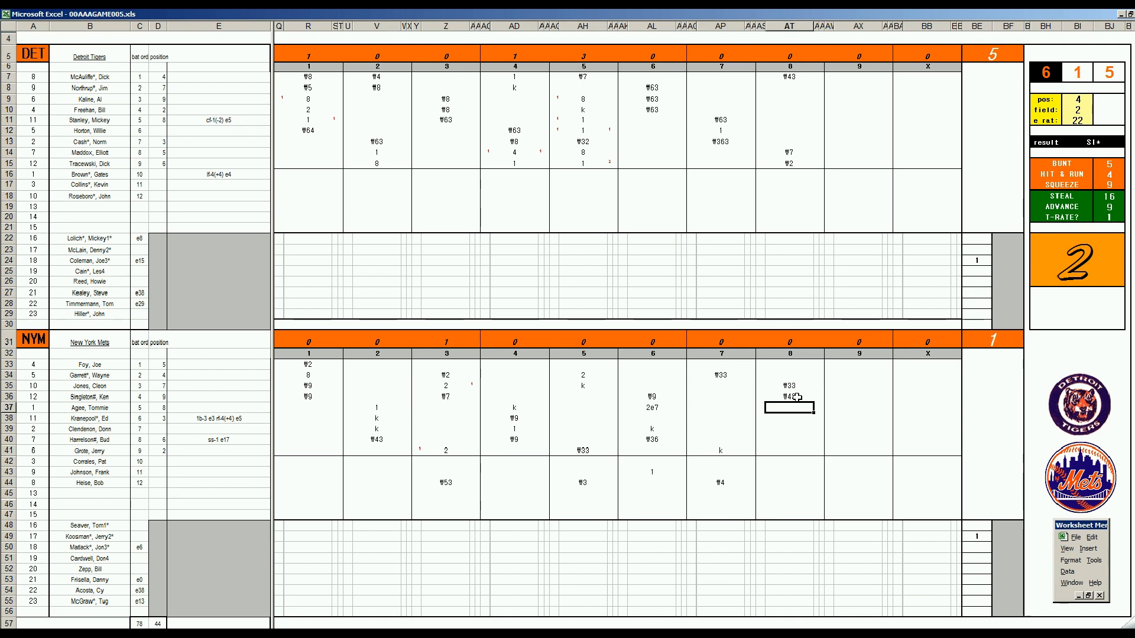
pyautogui.write('1')
pyautogui.press('Return')
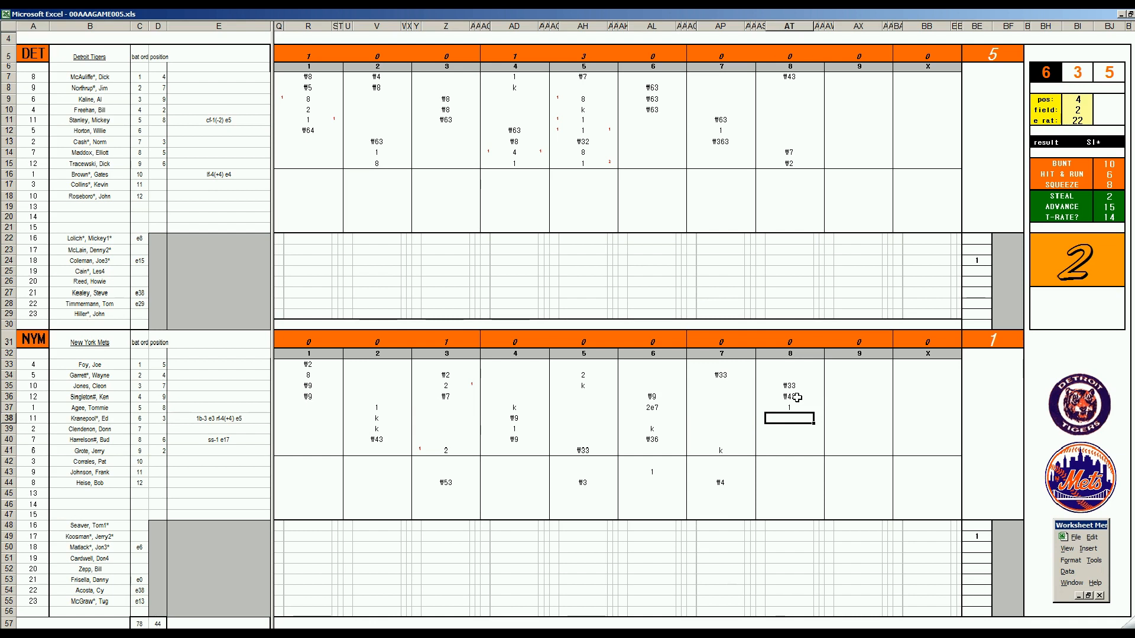
pyautogui.press('Return')
pyautogui.press('Return')
pyautogui.press('Return')
pyautogui.press('Return')
pyautogui.press('Return')
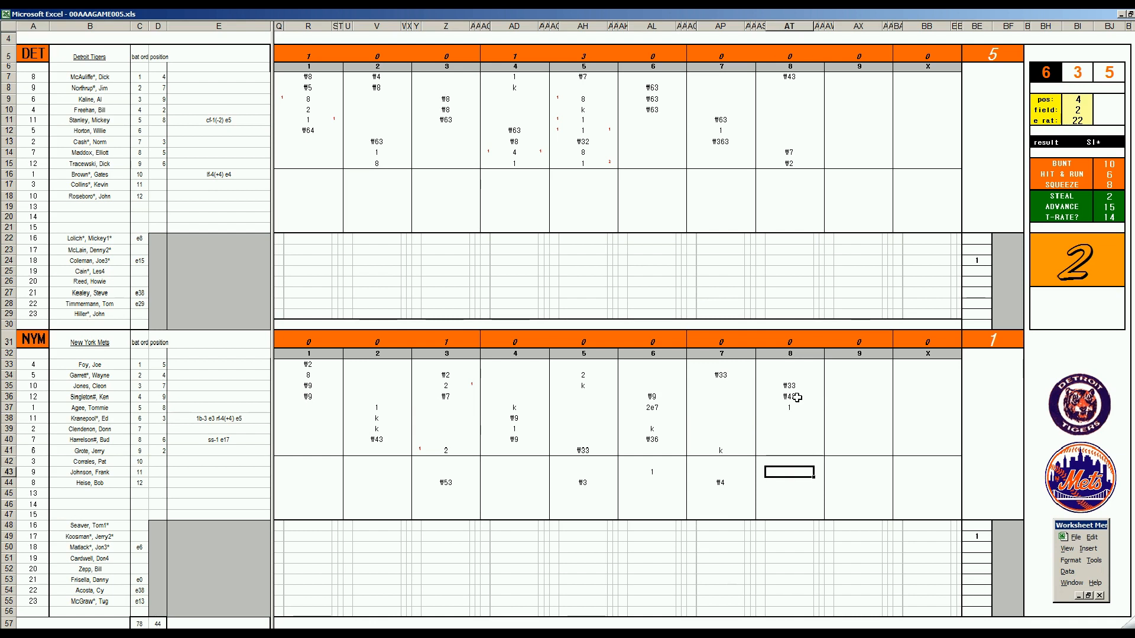
pyautogui.write('k')
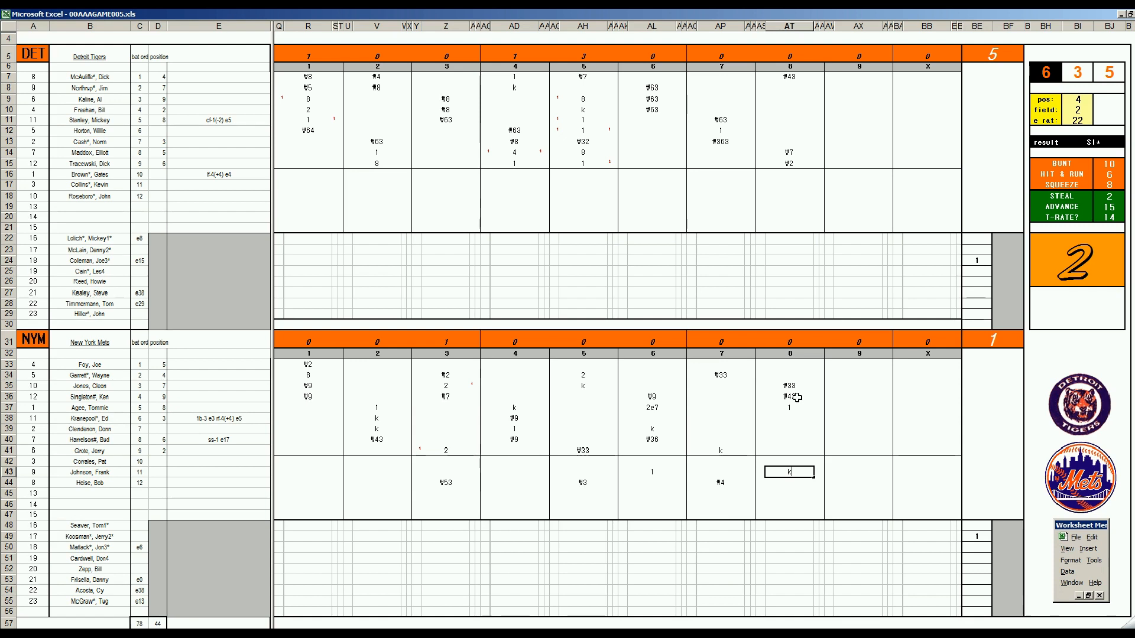
# Record Detroit's ninth-inning leadoff result in AX8 and add the Mets relief pitching entry
pyautogui.click(842, 88)
pyautogui.press('F9')
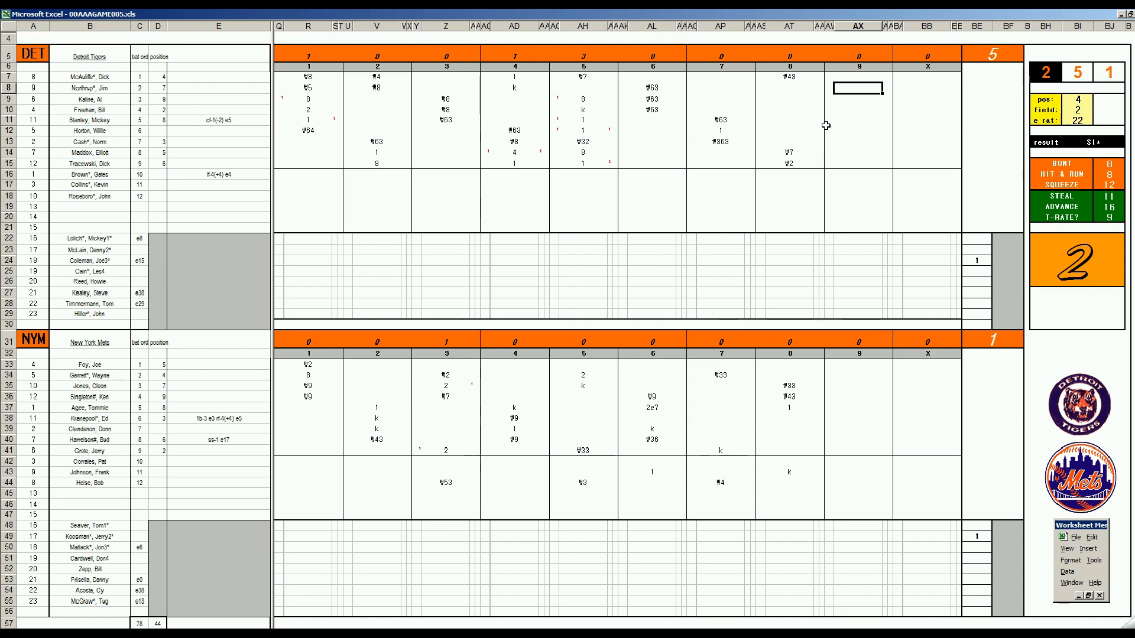
pyautogui.write('1')
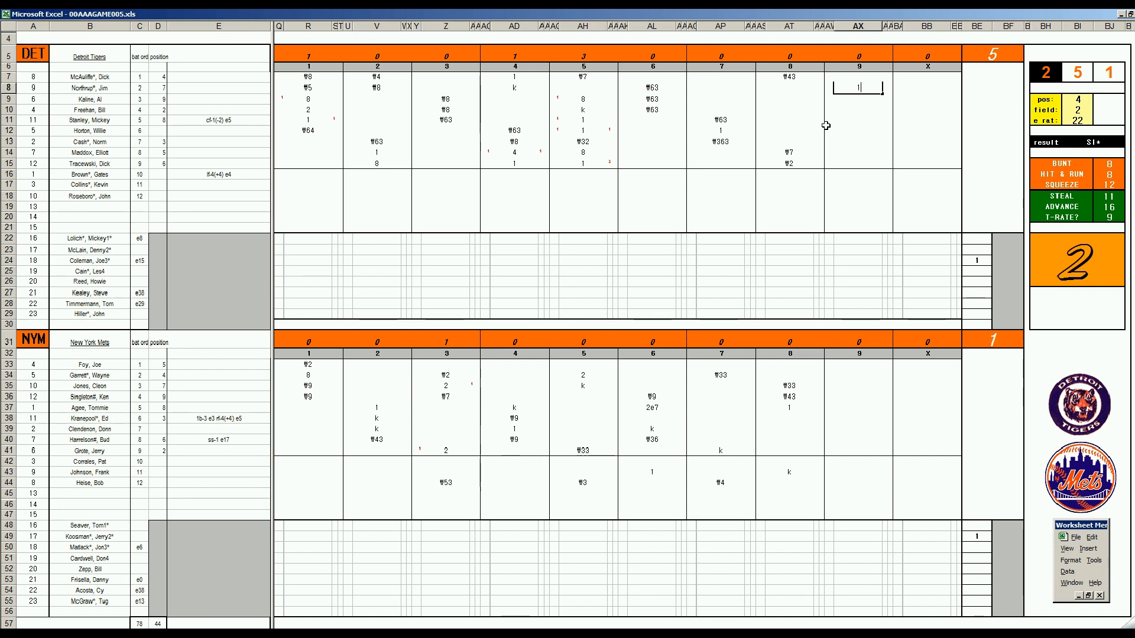
pyautogui.press('Return')
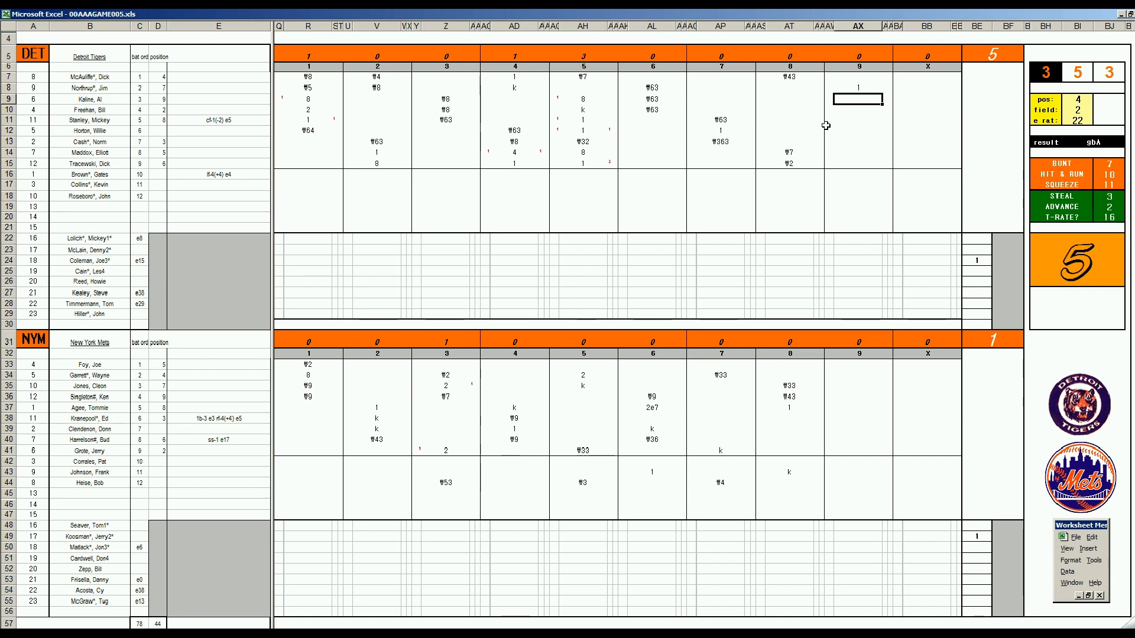
pyautogui.write('8')
pyautogui.click(1000, 534)
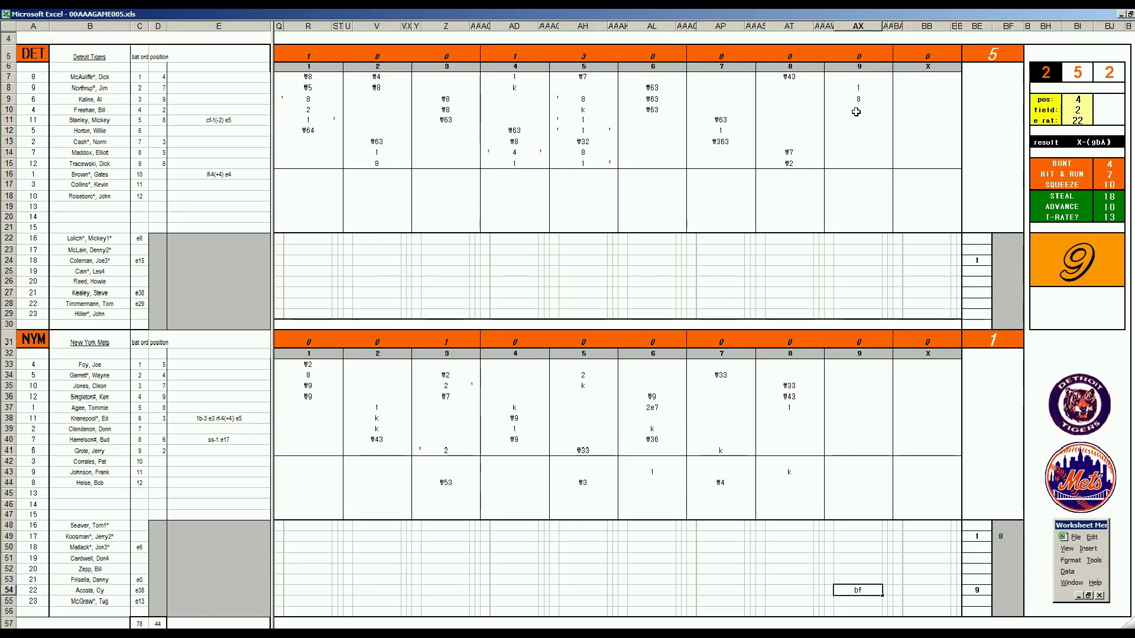
# Reroll the dice and record the next Tigers batter's ninth-inning play in AX9
pyautogui.click(856, 112)
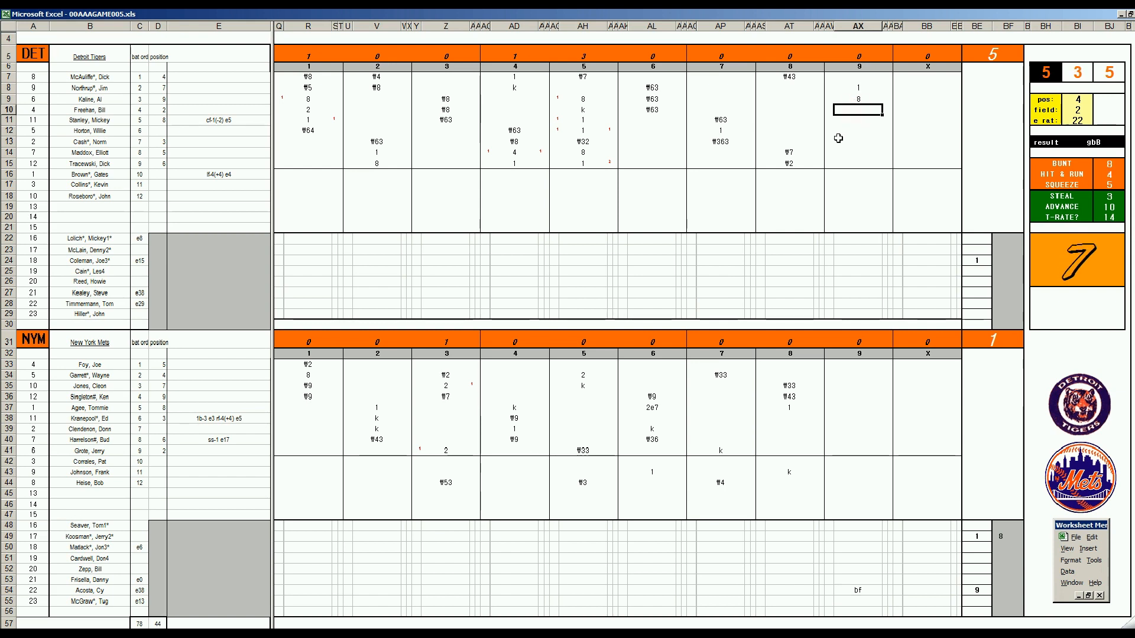
pyautogui.press('Tab')
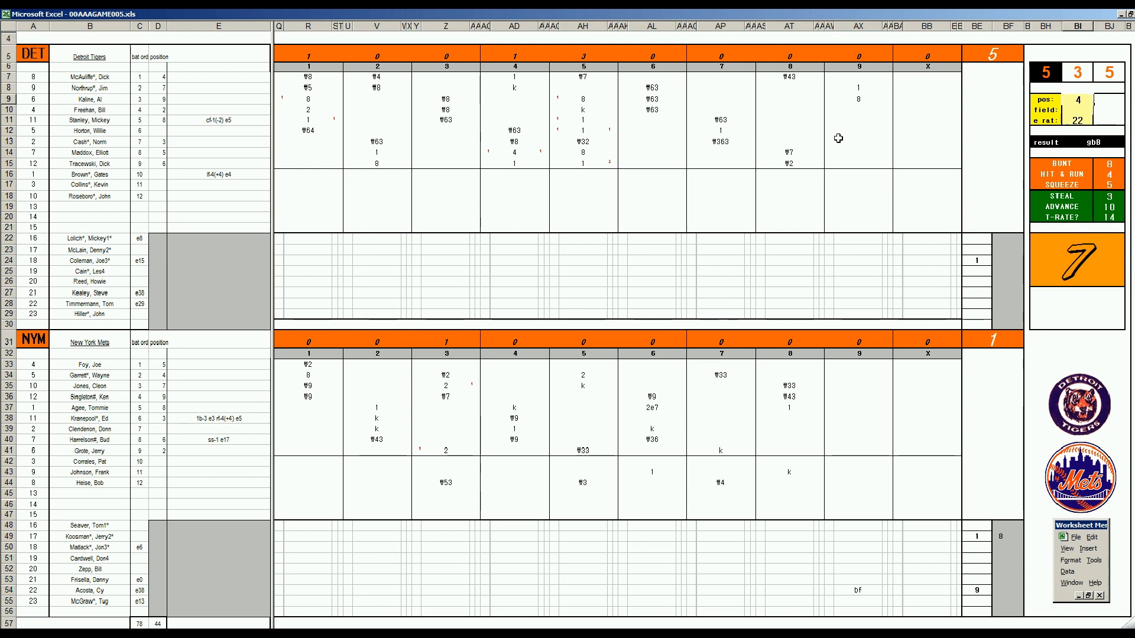
pyautogui.press('F9')
pyautogui.write('2')
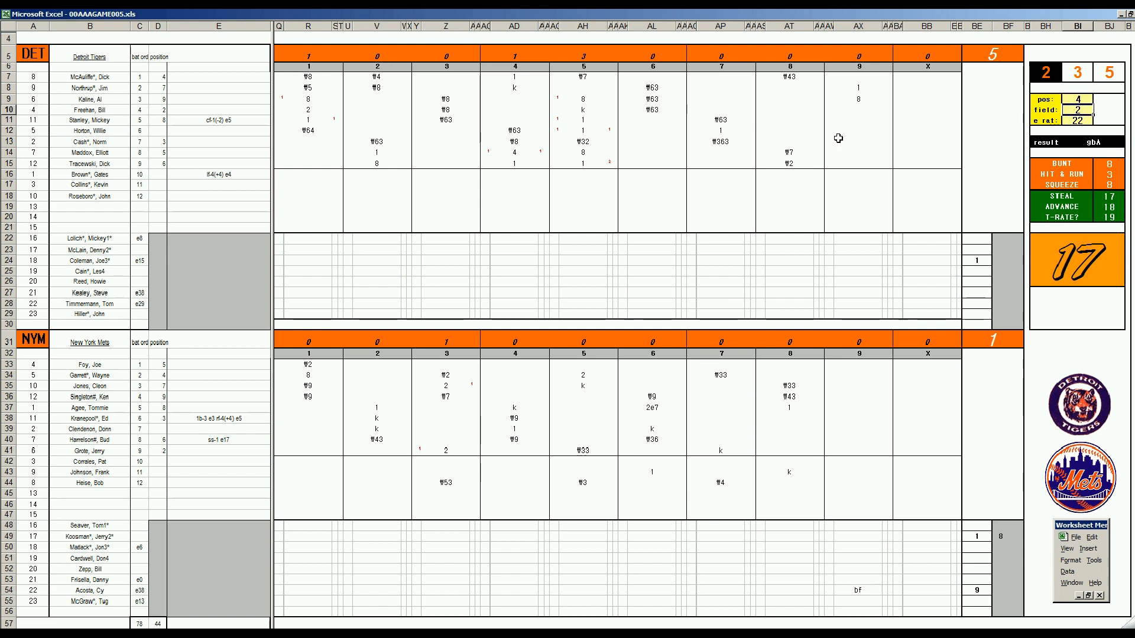
pyautogui.click(860, 109)
pyautogui.write('#463')
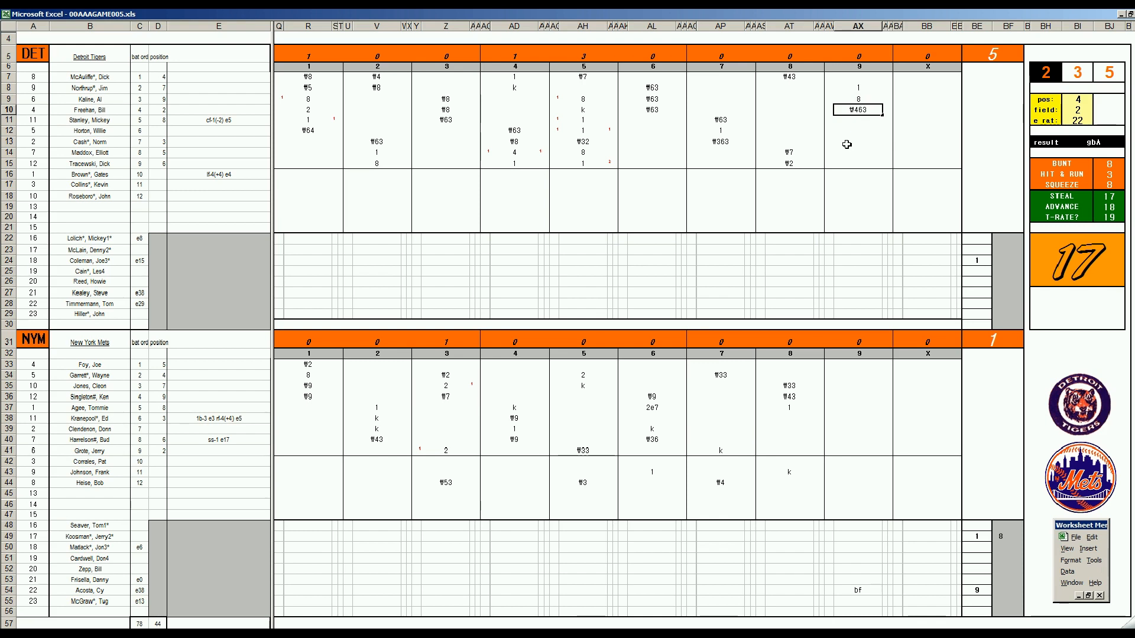
pyautogui.press('Return')
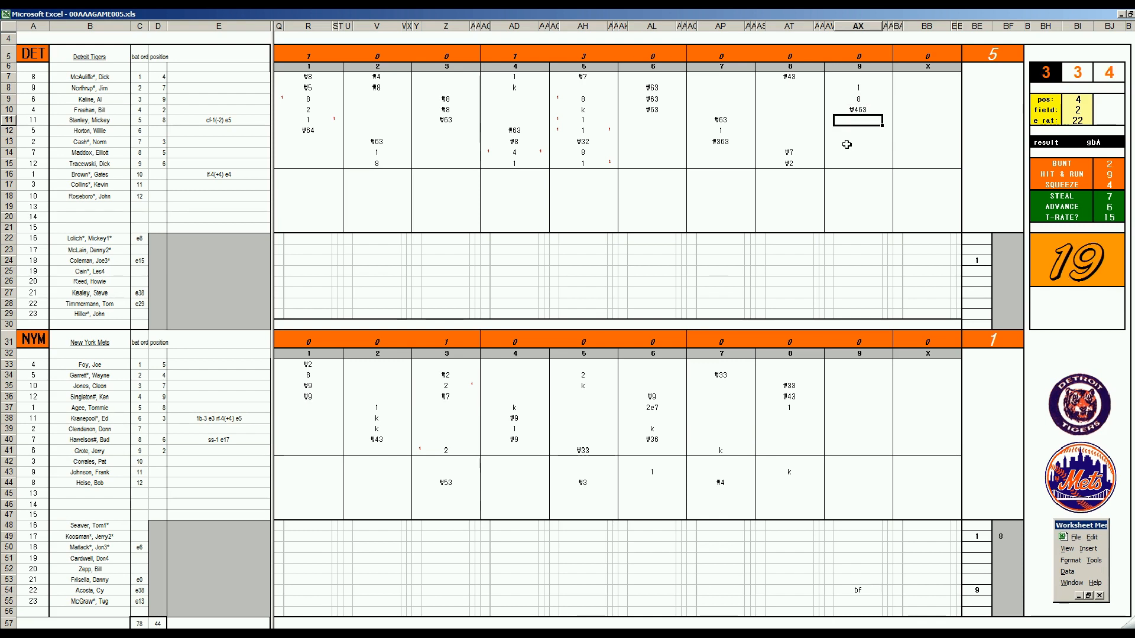
pyautogui.write('k')
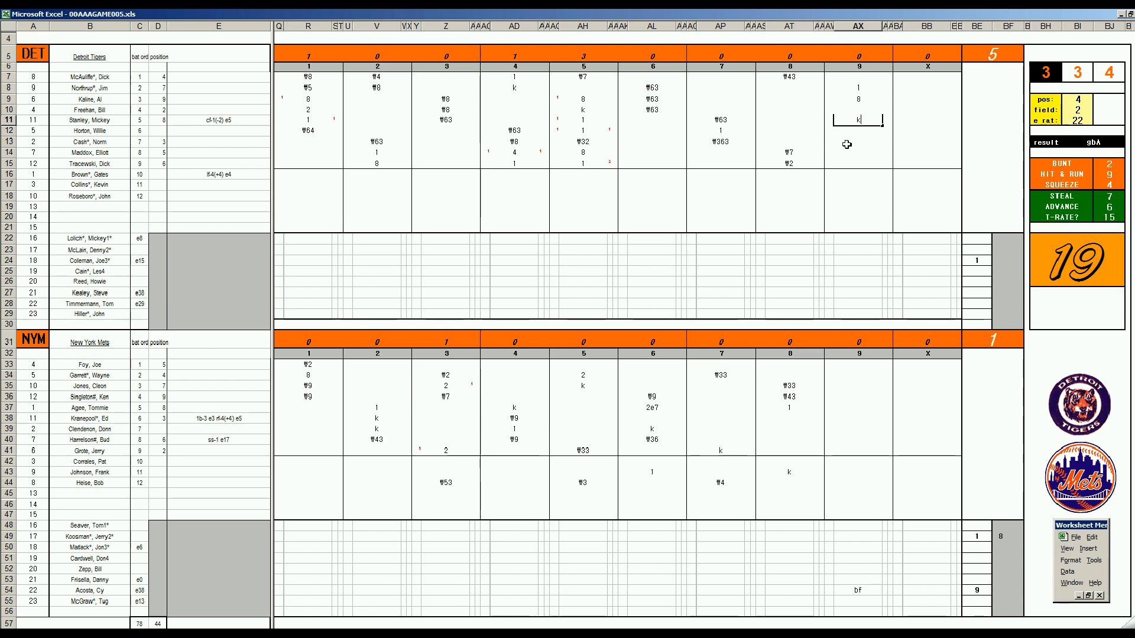
# Score the Mets' ninth as 1, ₩43, 1 in AX38–AX40 and mark one run scored for 5–2
pyautogui.click(845, 425)
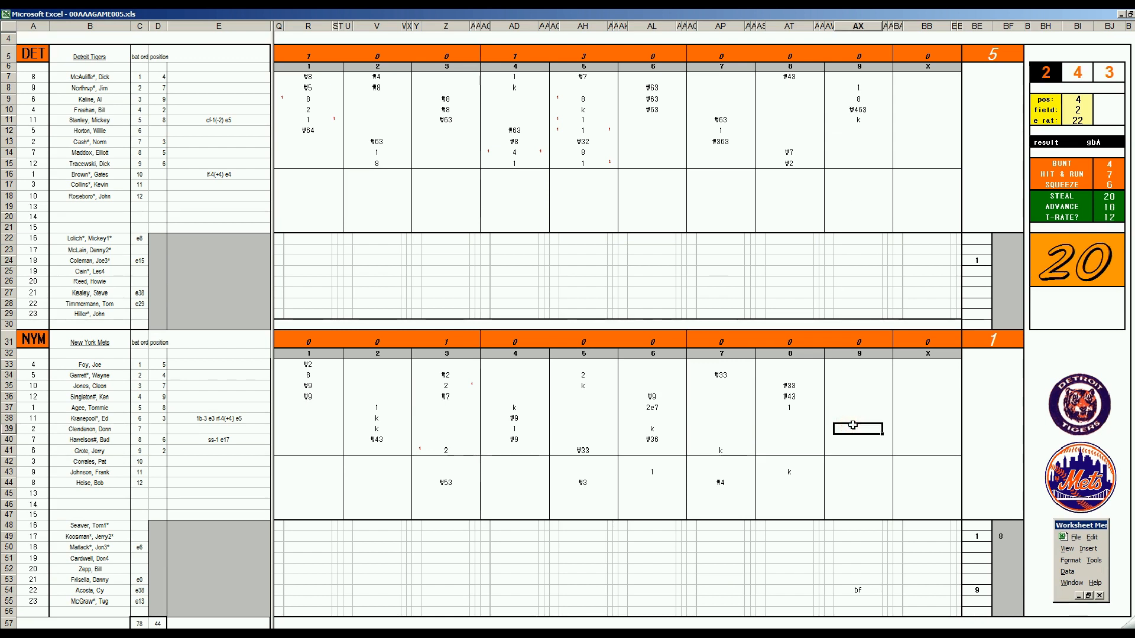
pyautogui.write('1')
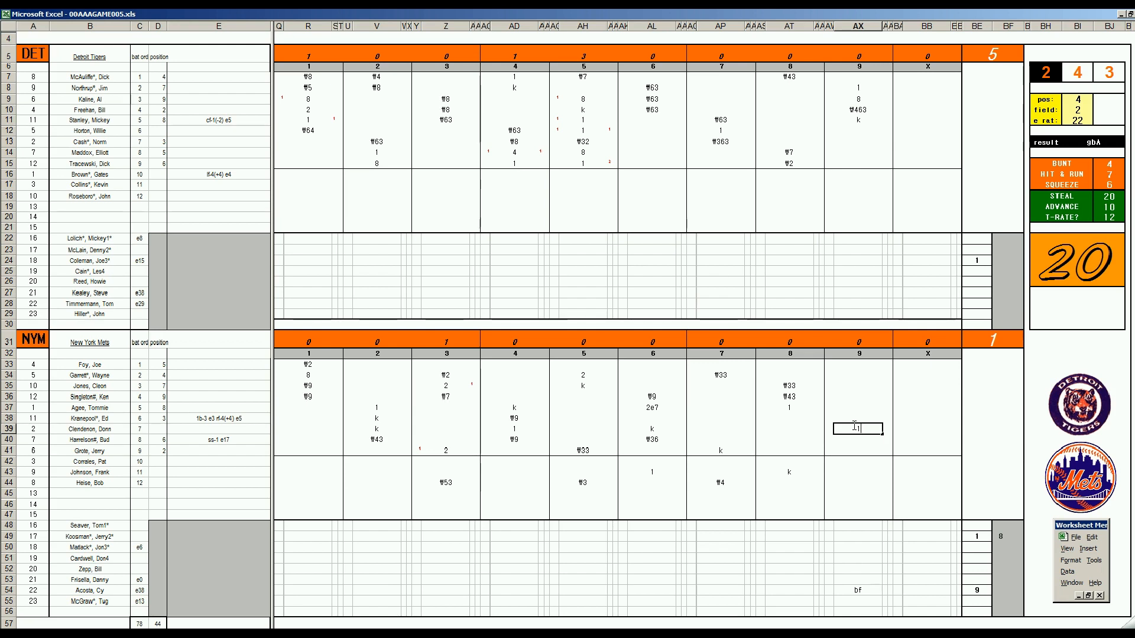
pyautogui.press('Return')
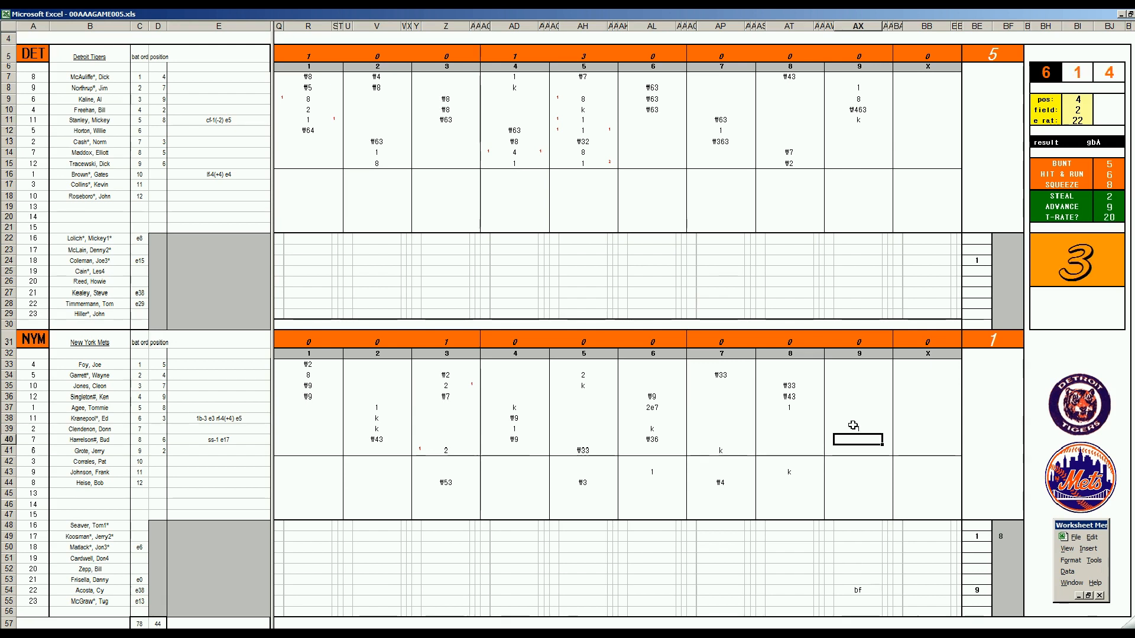
pyautogui.write('f#43')
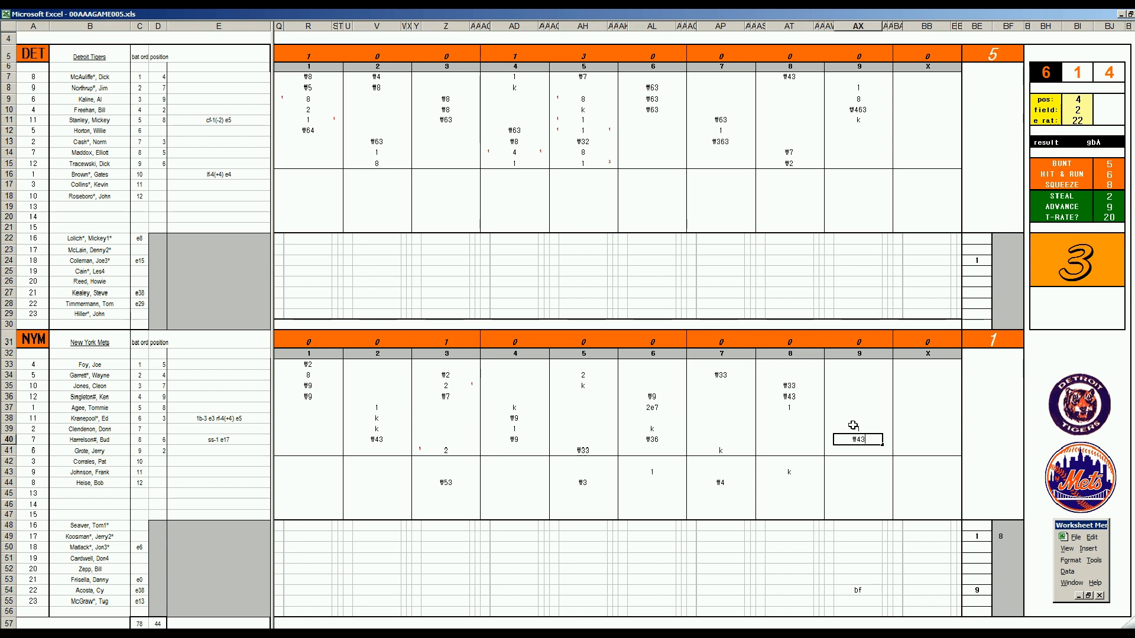
pyautogui.press('Return')
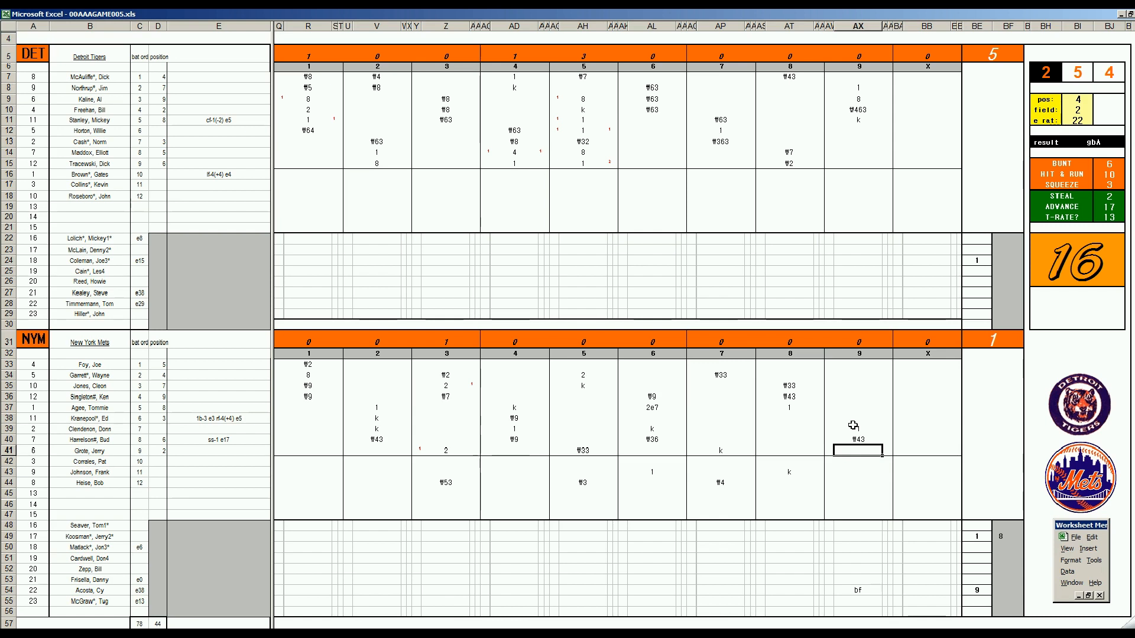
pyautogui.write('1')
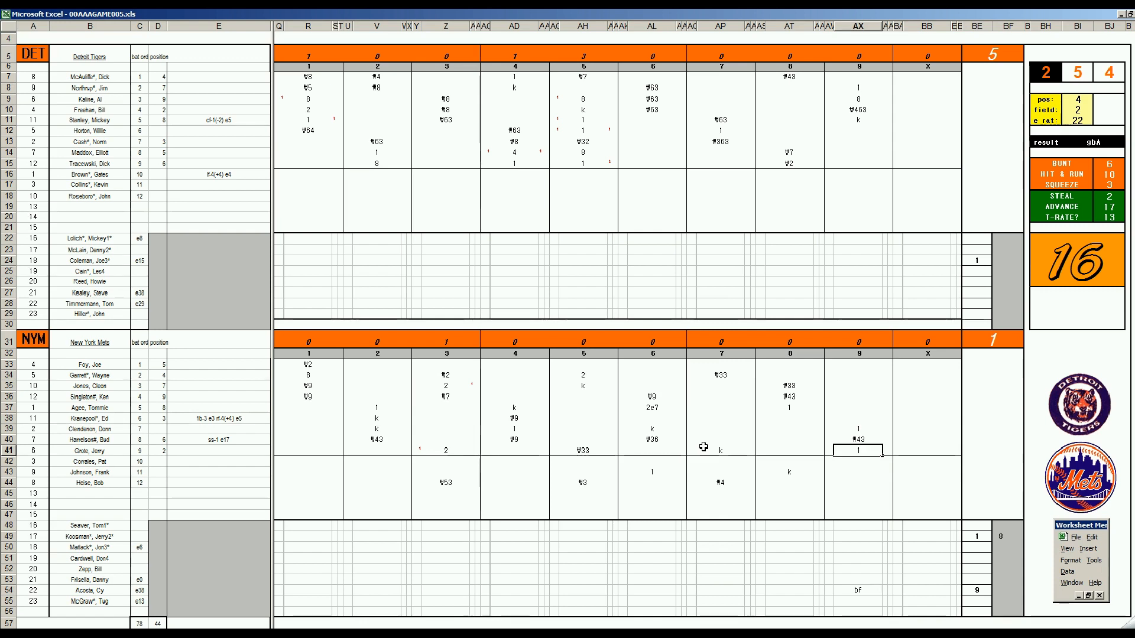
pyautogui.press('Return')
pyautogui.press('Up')
pyautogui.press('Up')
pyautogui.press('Left')
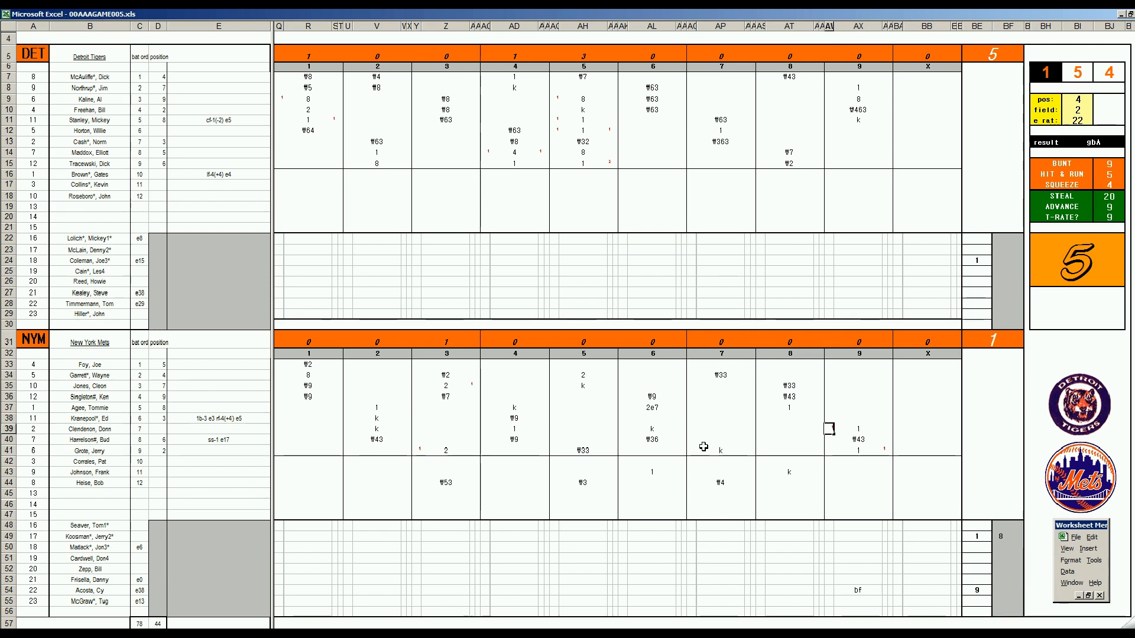
pyautogui.write("'")
pyautogui.press('Return')
pyautogui.press('Down')
pyautogui.press('Down')
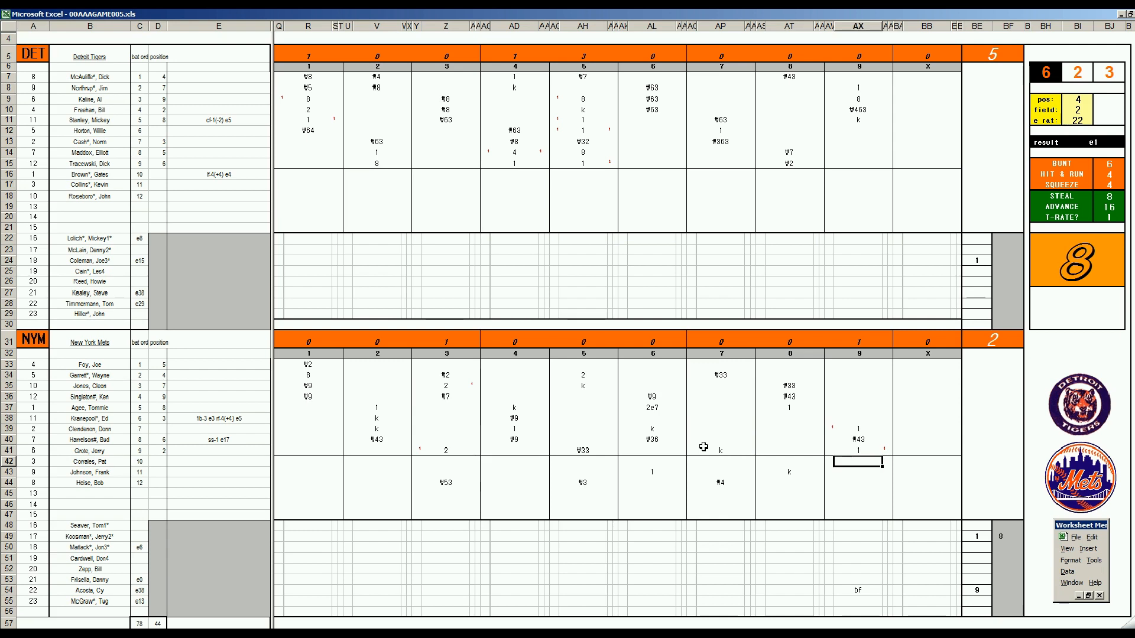
# Set the side panel pos to 6 and e rat to 36 and recalculate
pyautogui.click(1078, 99)
pyautogui.write('6')
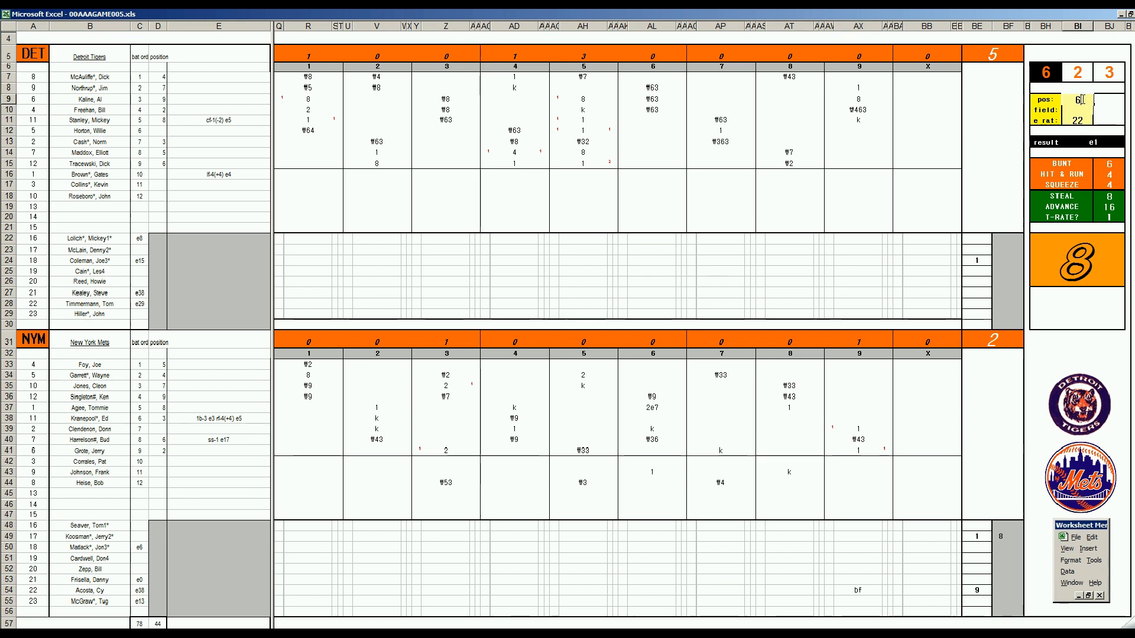
pyautogui.press('Return')
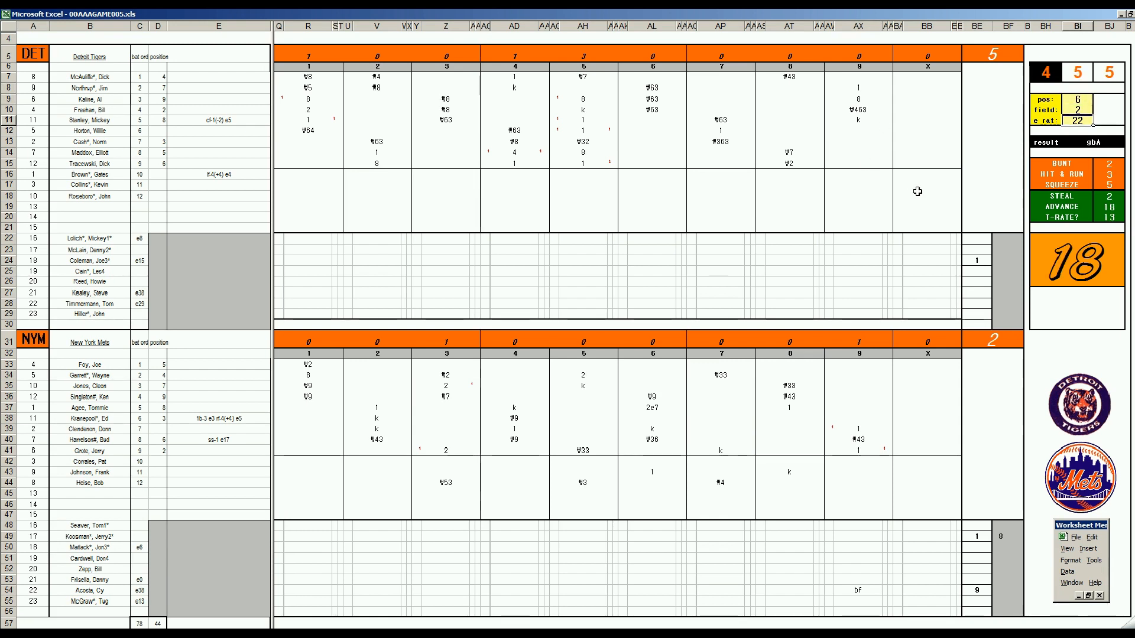
pyautogui.write('36')
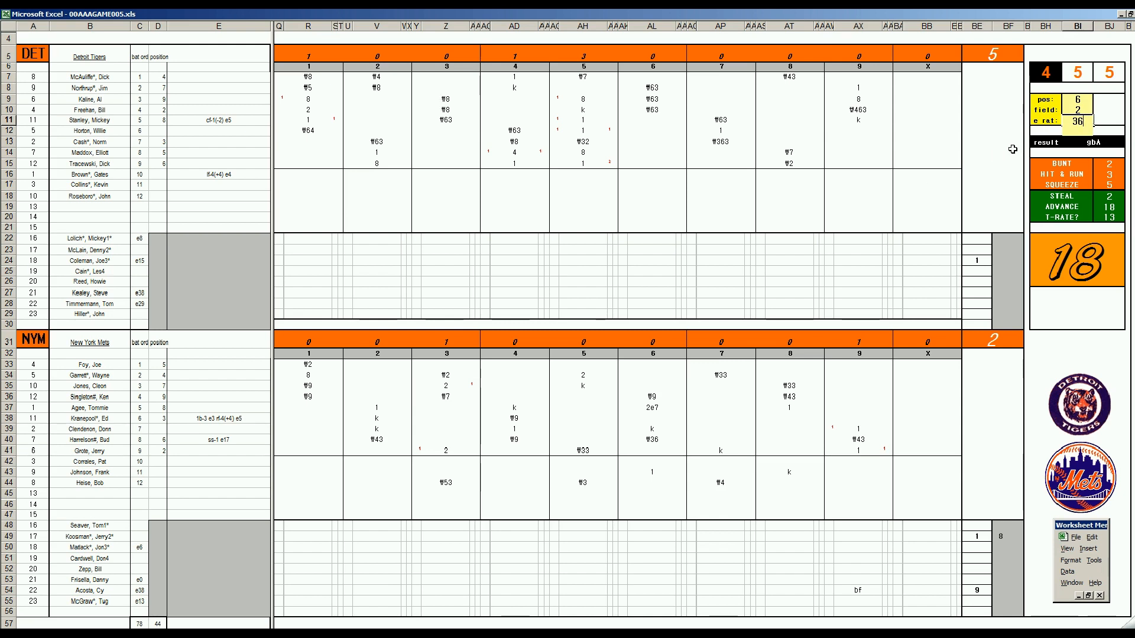
pyautogui.press('F9')
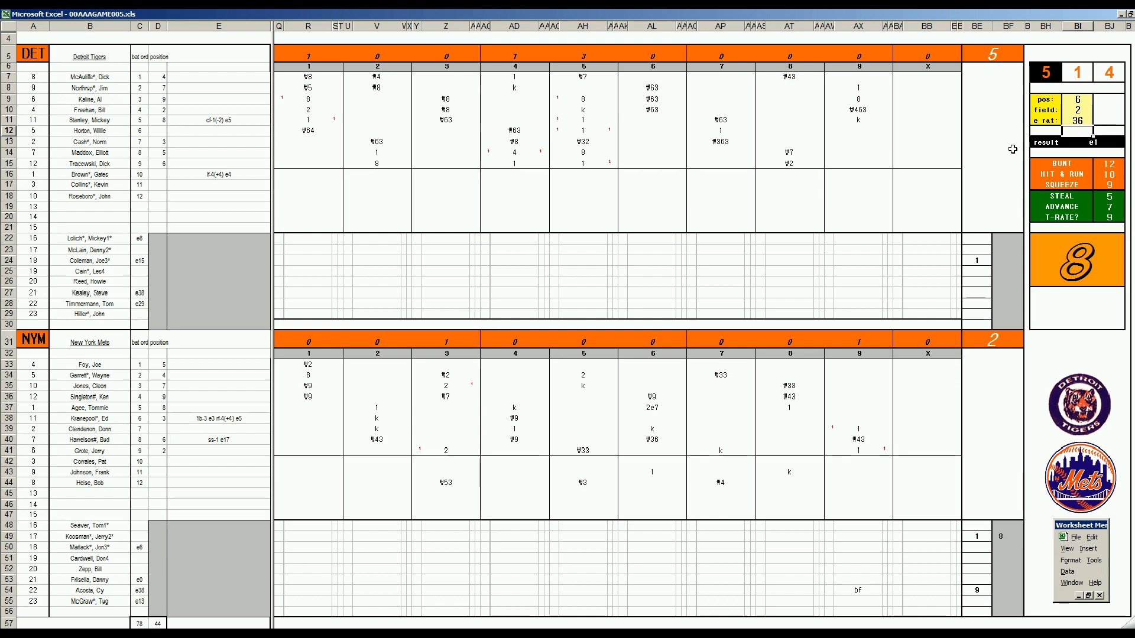
# Note e6 in AX44 and give Tigers pitcher Coleman 8 1/3 innings pitched
pyautogui.click(852, 483)
pyautogui.write('S6')
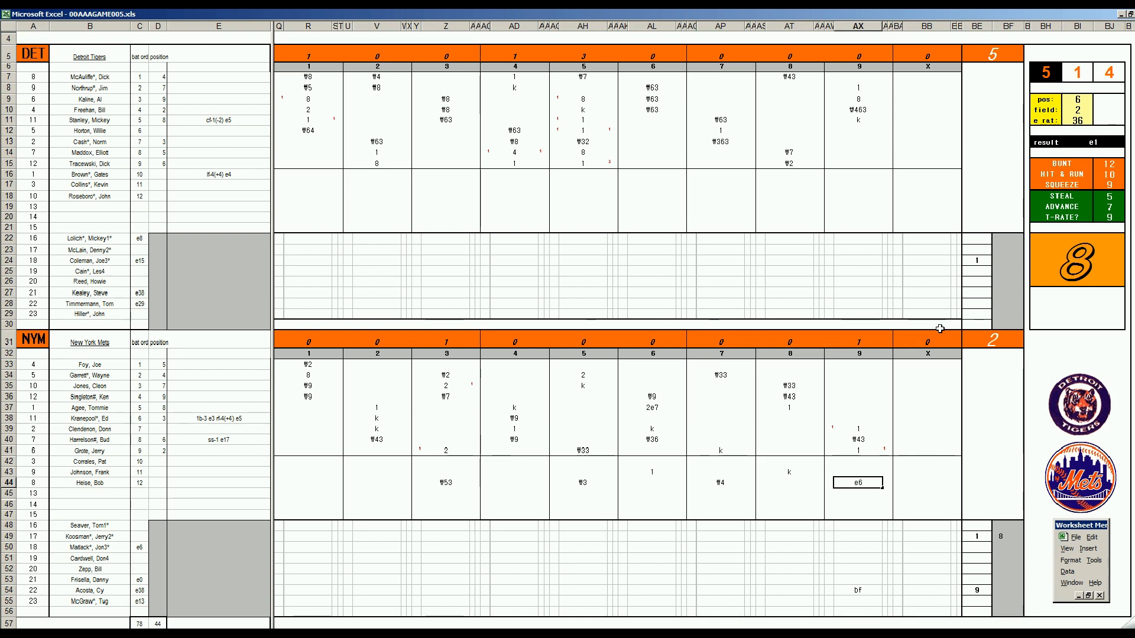
pyautogui.click(998, 260)
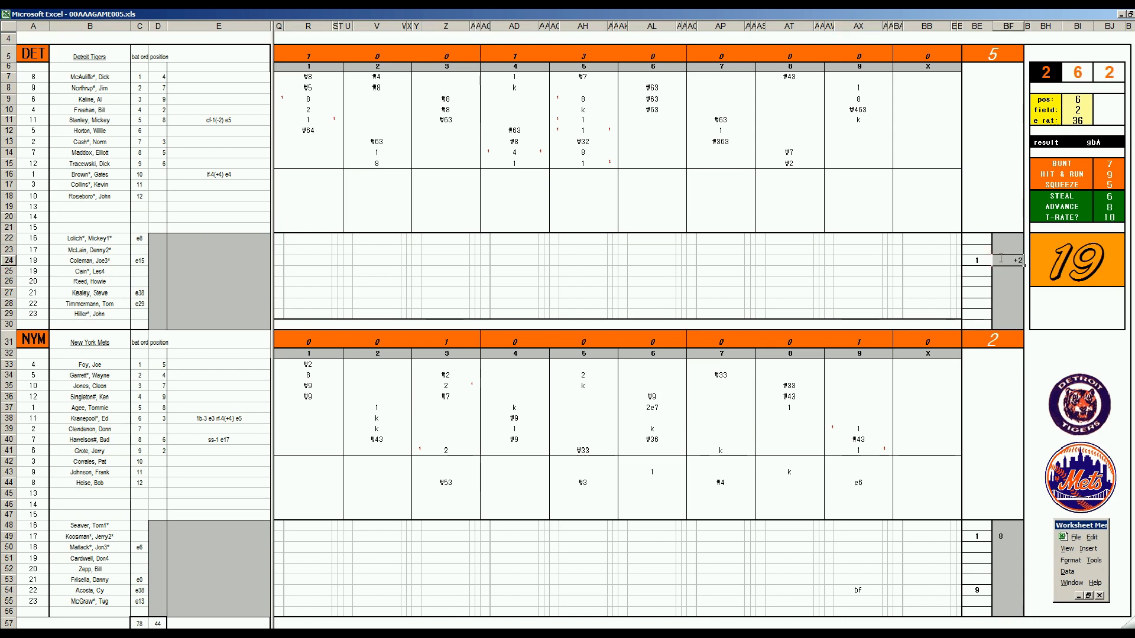
pyautogui.write('1/3')
pyautogui.press('Return')
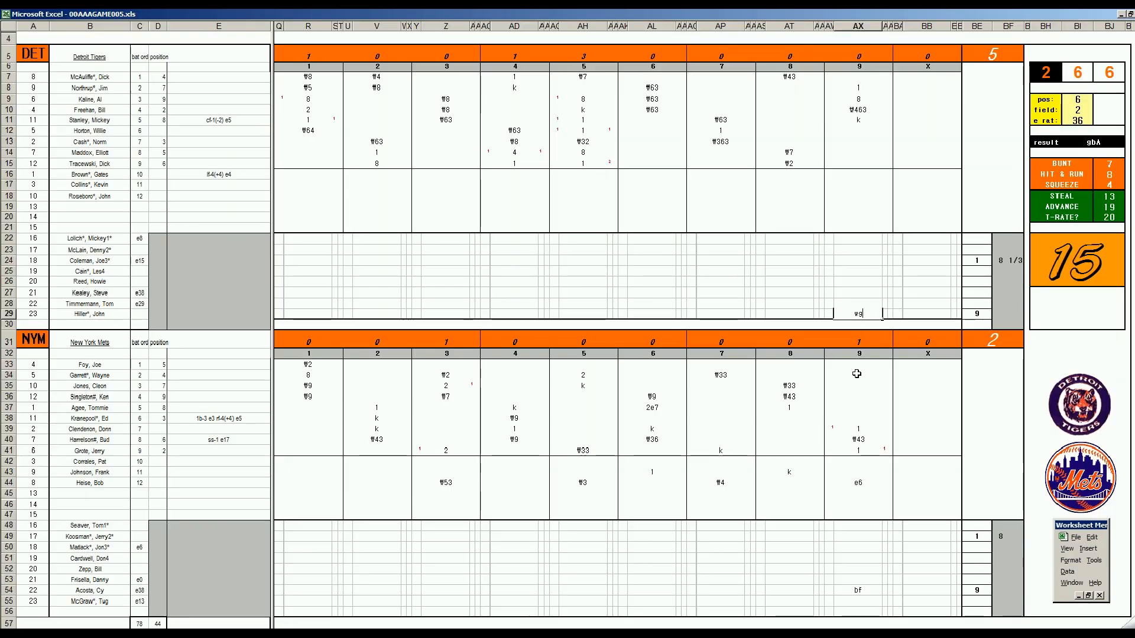
# Enter Garrett's k in AX34, set pos to 3 and recalculate the dice
pyautogui.click(856, 375)
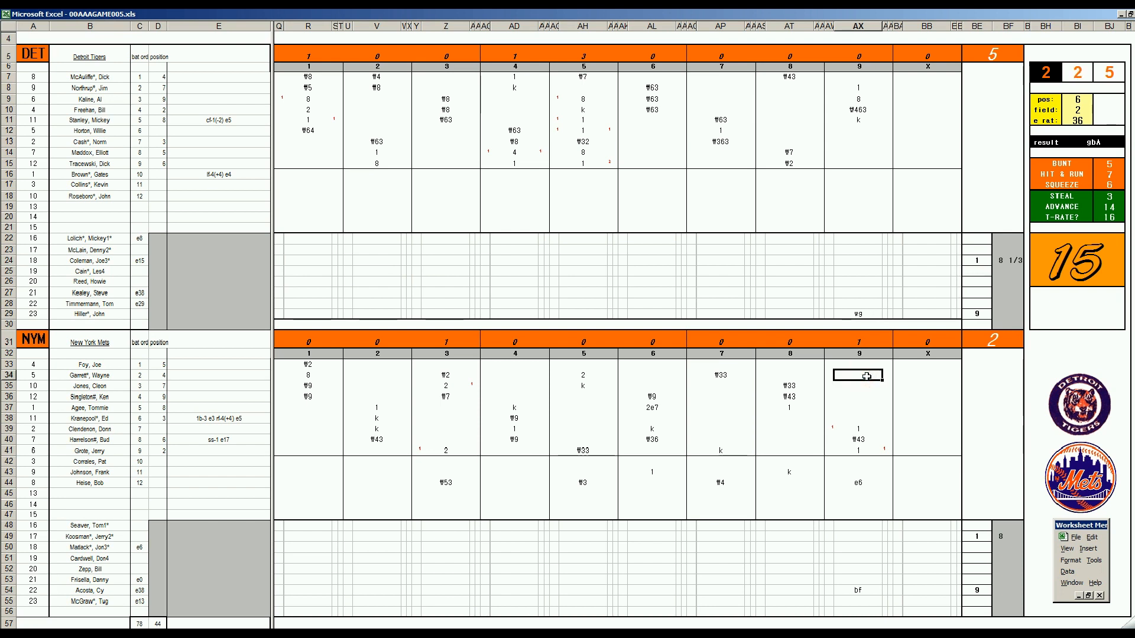
pyautogui.write('k')
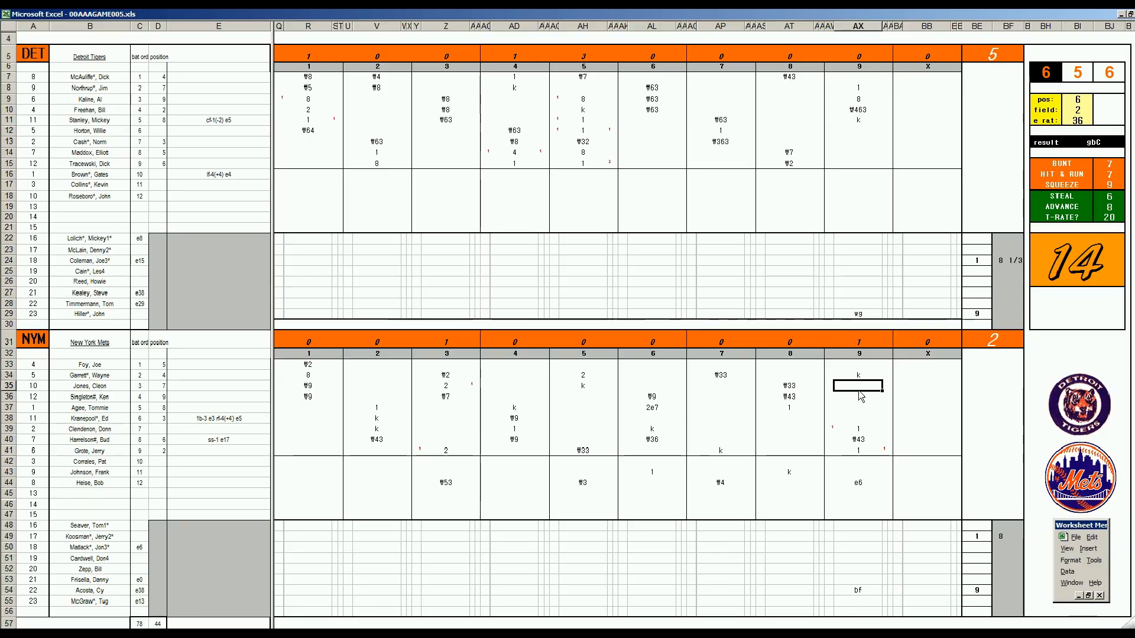
pyautogui.press('Return')
pyautogui.write('3')
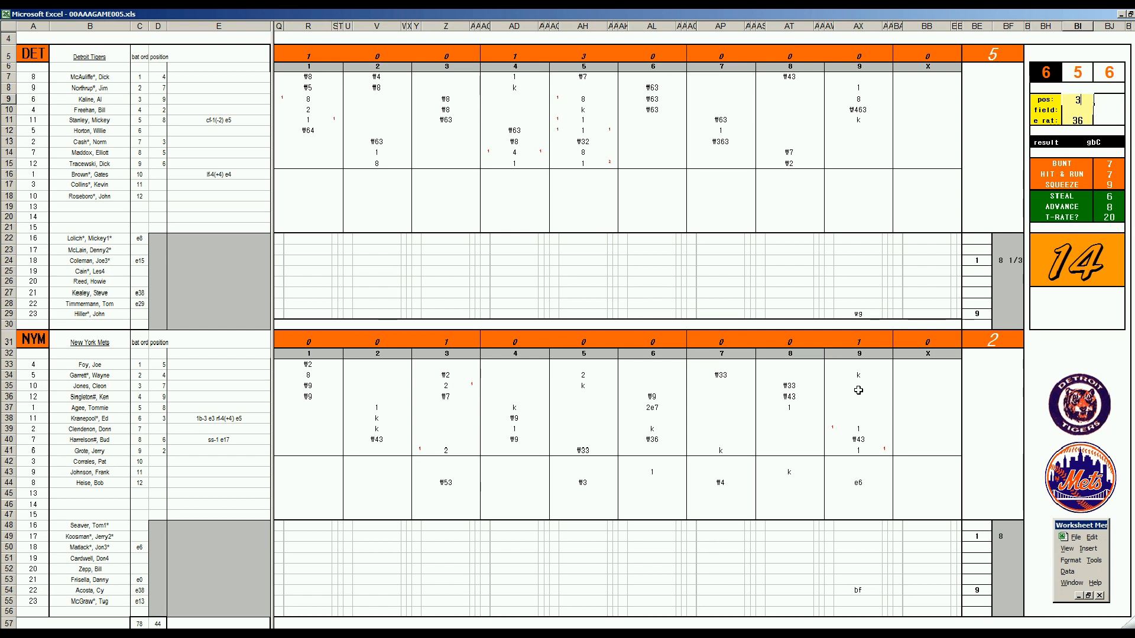
pyautogui.press('Return')
pyautogui.press('Return')
pyautogui.press('Return')
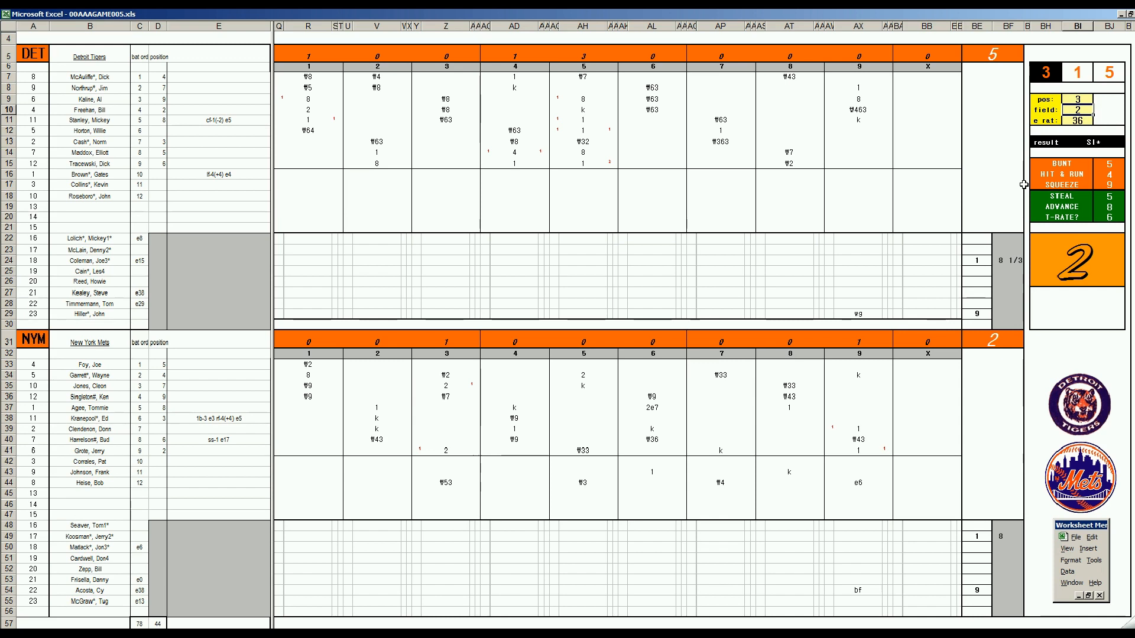
# Enter Garrett's strikeout (k) in the Mets' ninth-inning column
pyautogui.click(860, 386)
pyautogui.write('1')
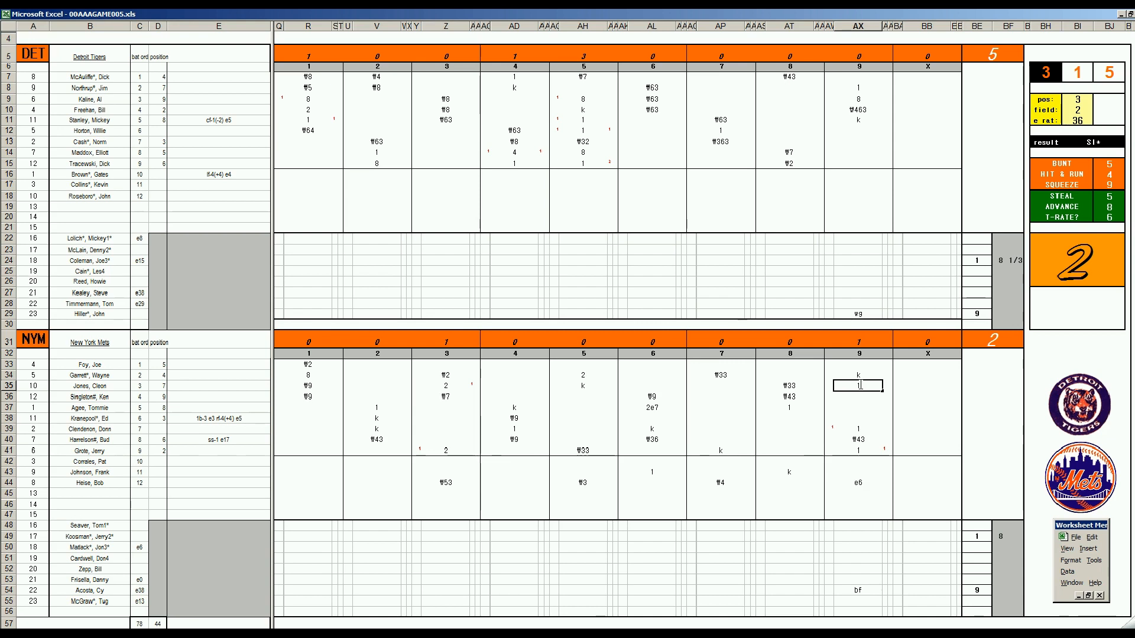
# Commit Jones's 1, set pos to 5, and enter Singleton's e5 in the ninth
pyautogui.press('Return')
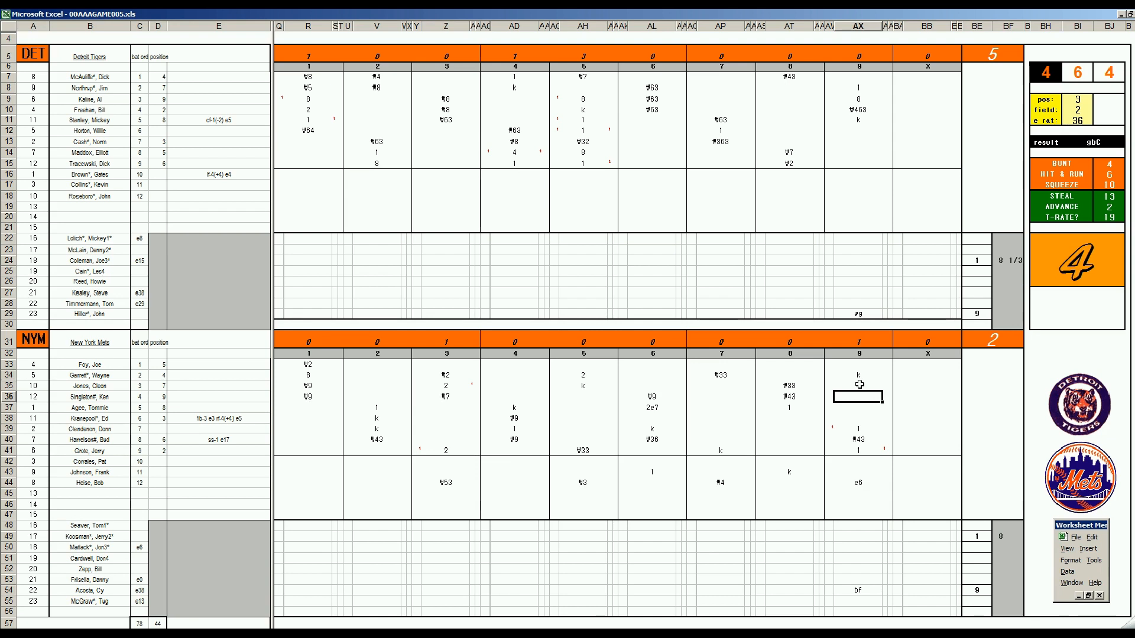
pyautogui.press('5')
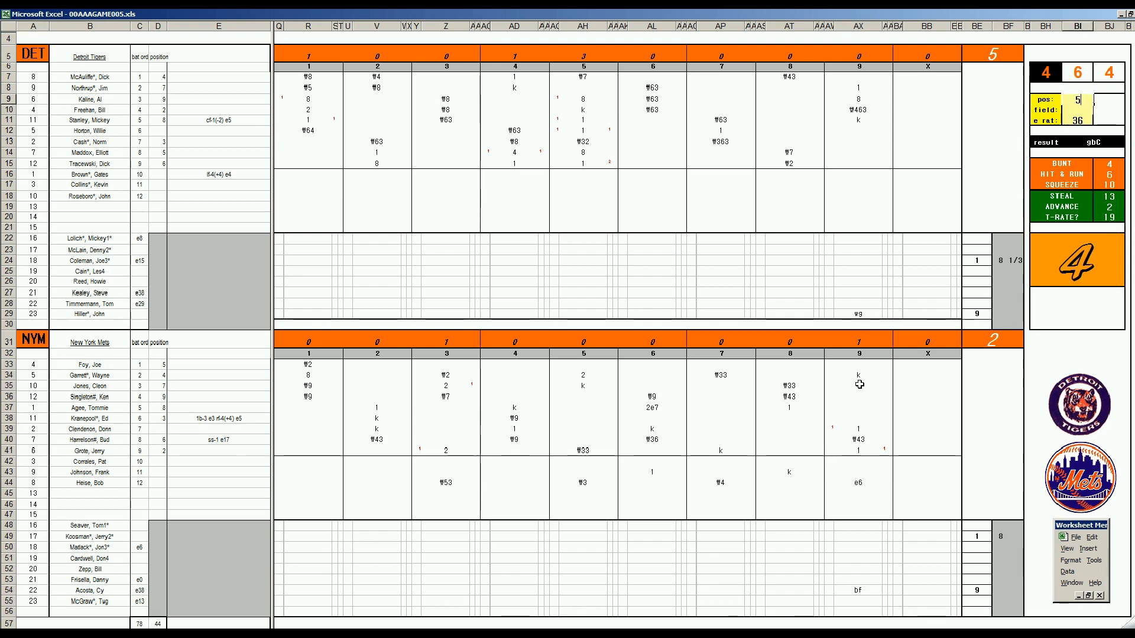
pyautogui.press('Return')
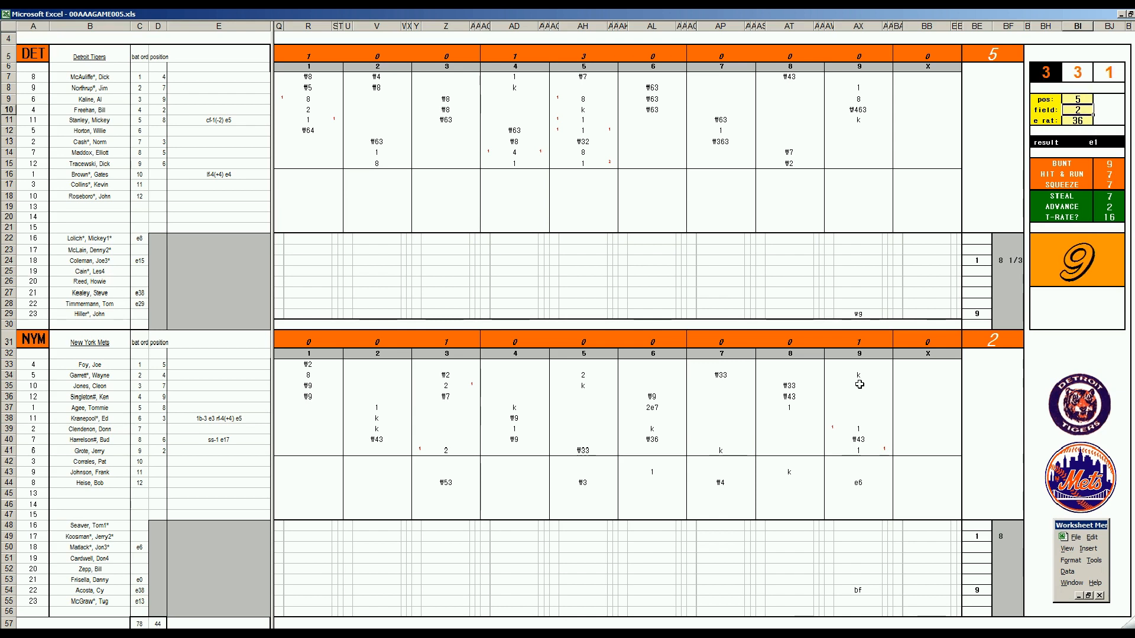
pyautogui.write('1')
pyautogui.click(857, 396)
pyautogui.write('e6')
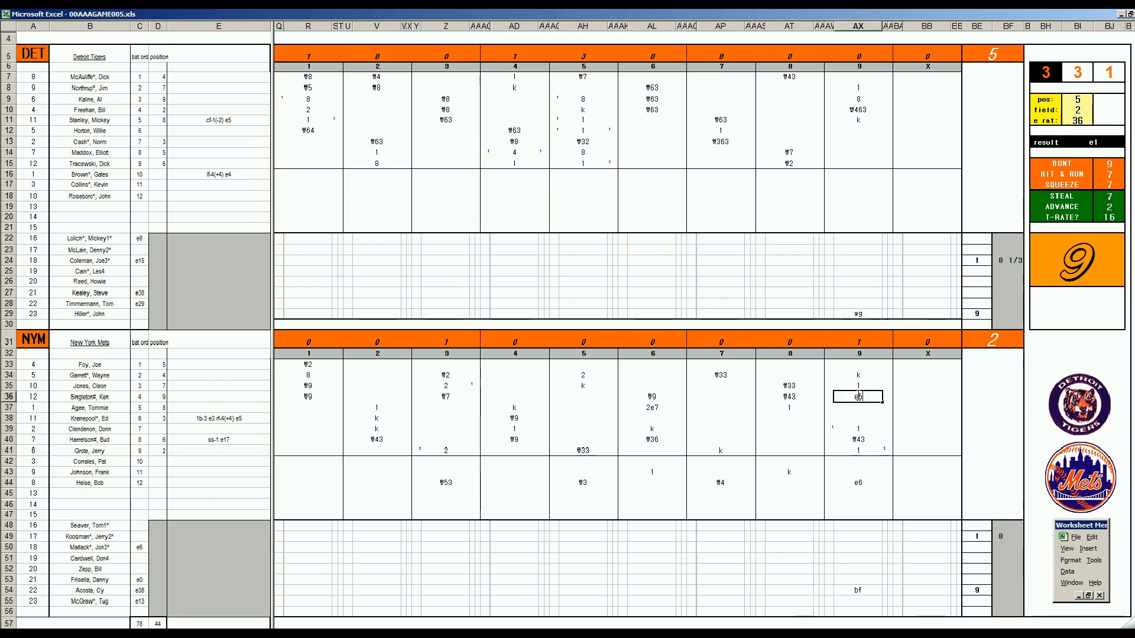
pyautogui.write('e5')
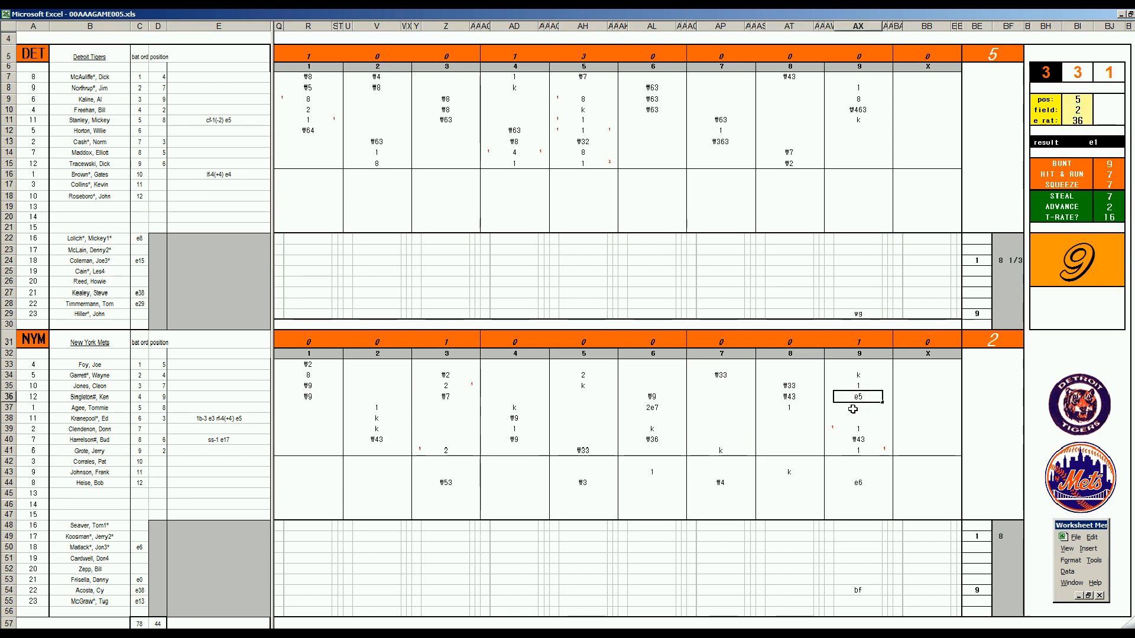
pyautogui.click(829, 451)
pyautogui.write('1')
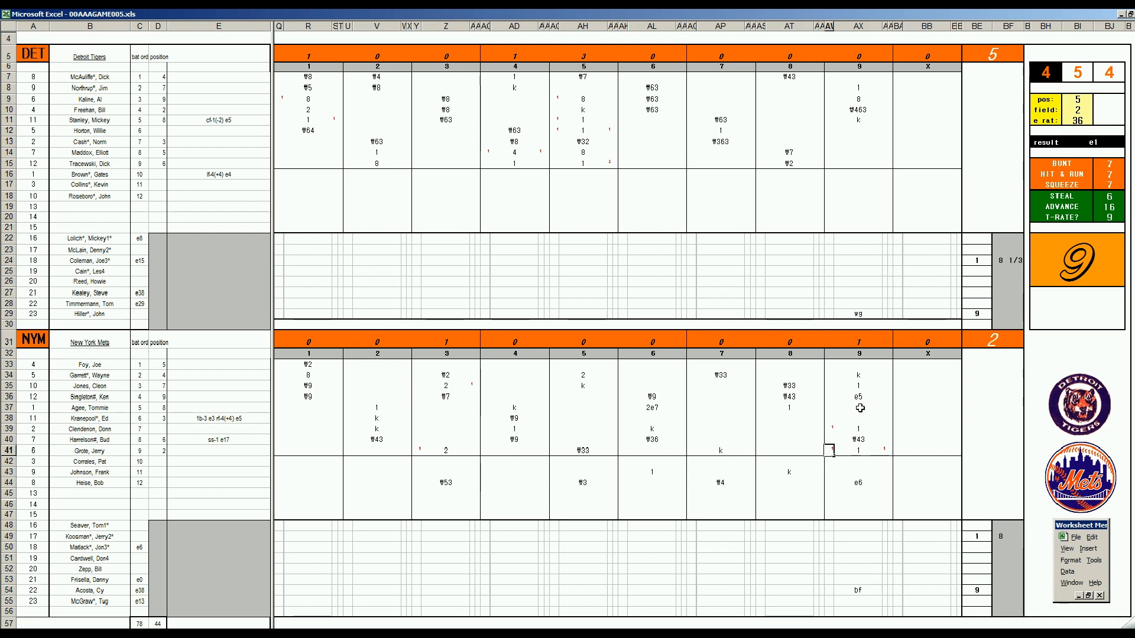
# Commit the pending entry and start editing Agee's ninth-inning cell
pyautogui.doubleClick(859, 408)
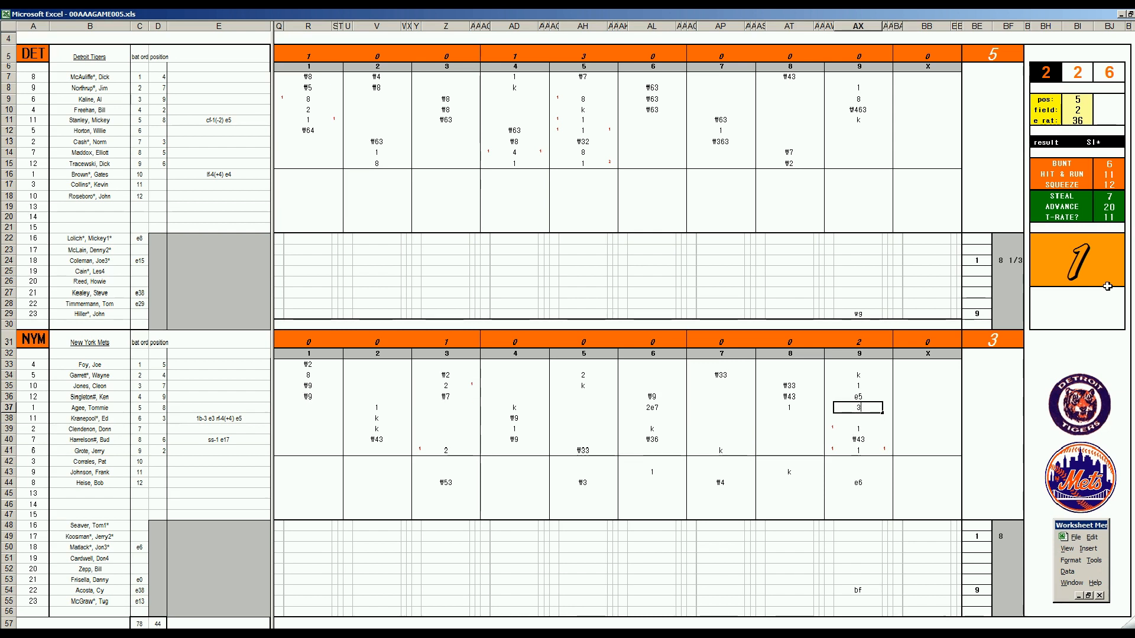
pyautogui.write('3')
# Commit Agee's 3 and add run tick marks beside Agee and Heise, bringing the Mets to 6
pyautogui.press('Tab')
pyautogui.press('Left')
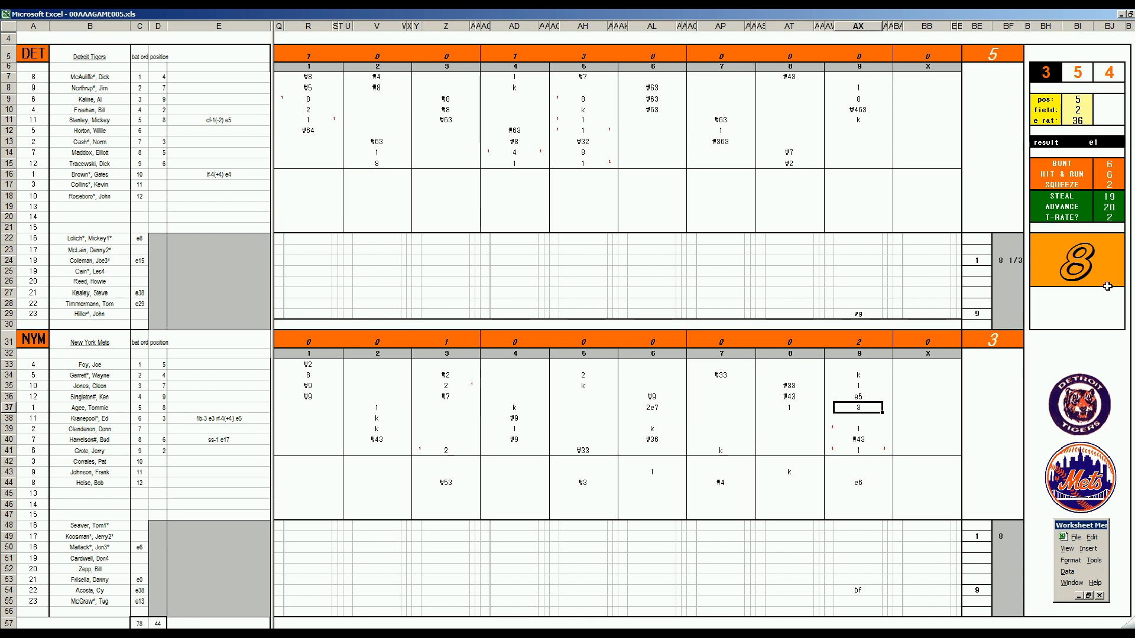
pyautogui.press('Right')
pyautogui.write('3')
pyautogui.press('Return')
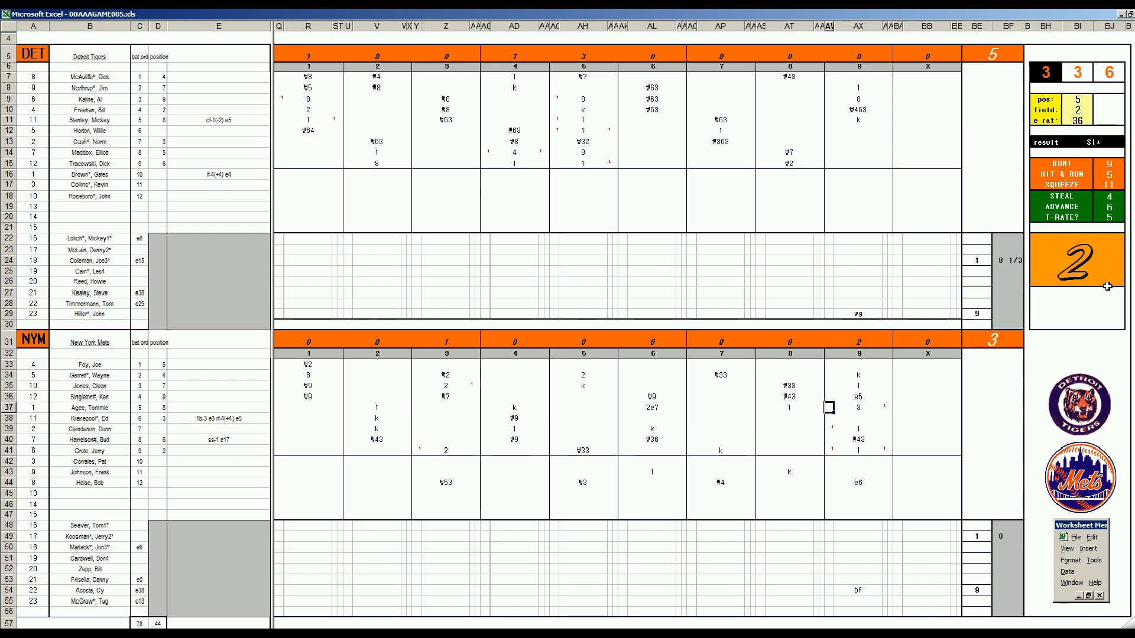
pyautogui.press('Up')
pyautogui.press('Down')
pyautogui.press('Down')
pyautogui.press('Down')
pyautogui.press('Down')
pyautogui.write("'")
pyautogui.press('Return')
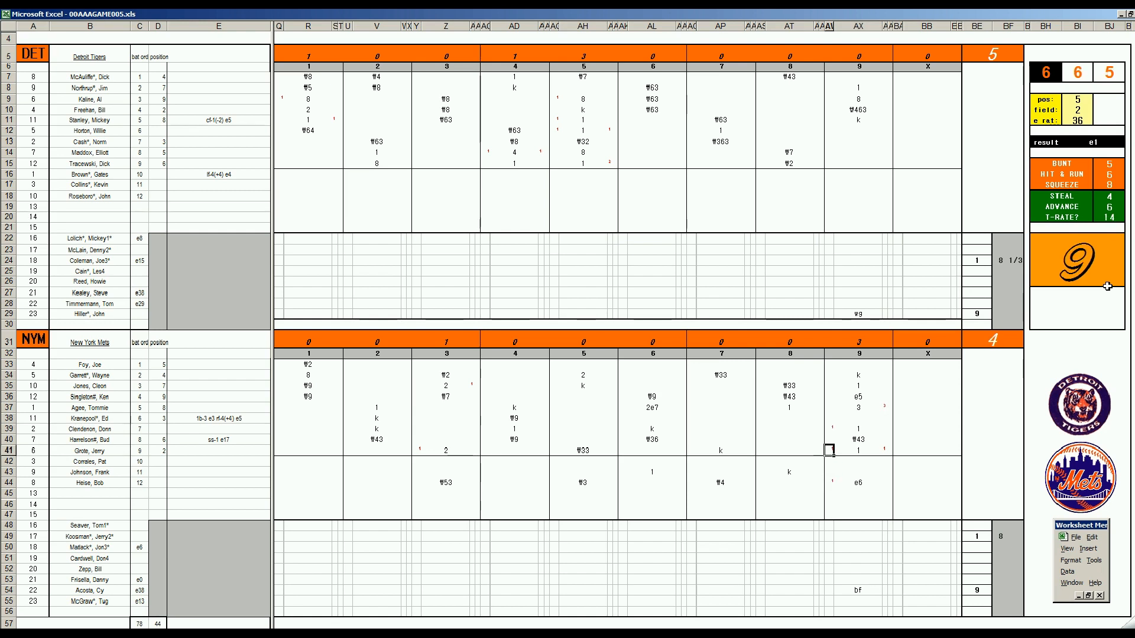
pyautogui.press('Up')
pyautogui.press('Up')
pyautogui.press('Up')
pyautogui.press('Up')
pyautogui.press('Up')
pyautogui.write("'")
pyautogui.press('Return')
pyautogui.press('Right')
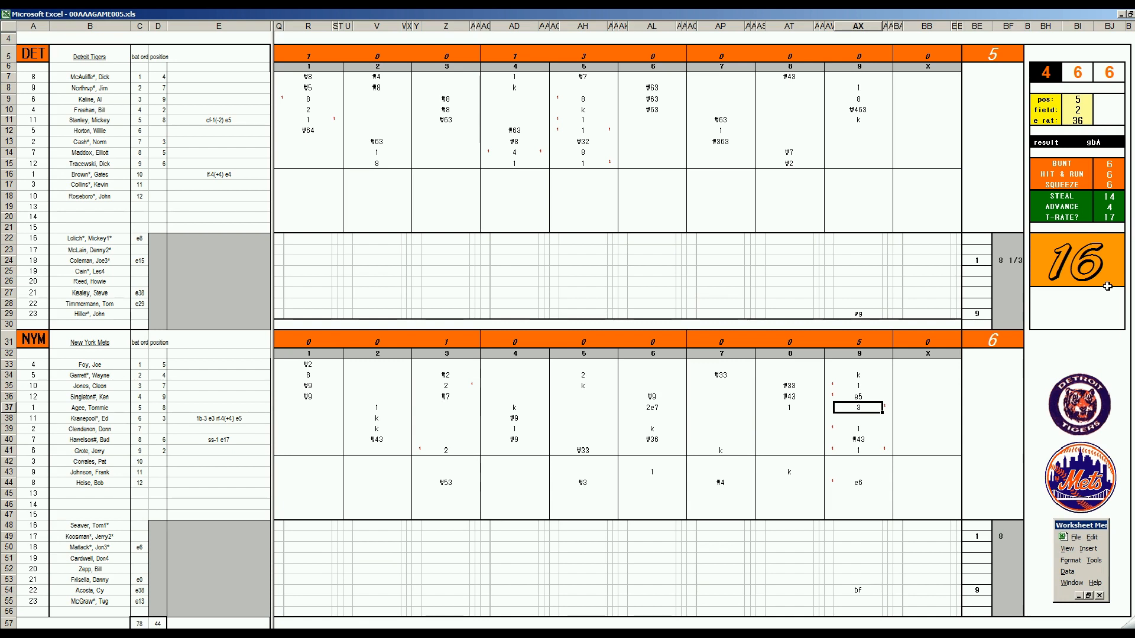
# Log Hiller's 1/3 and McGraw's 1 innings pitched in the pitching box
pyautogui.click(1008, 317)
pyautogui.write('1/3')
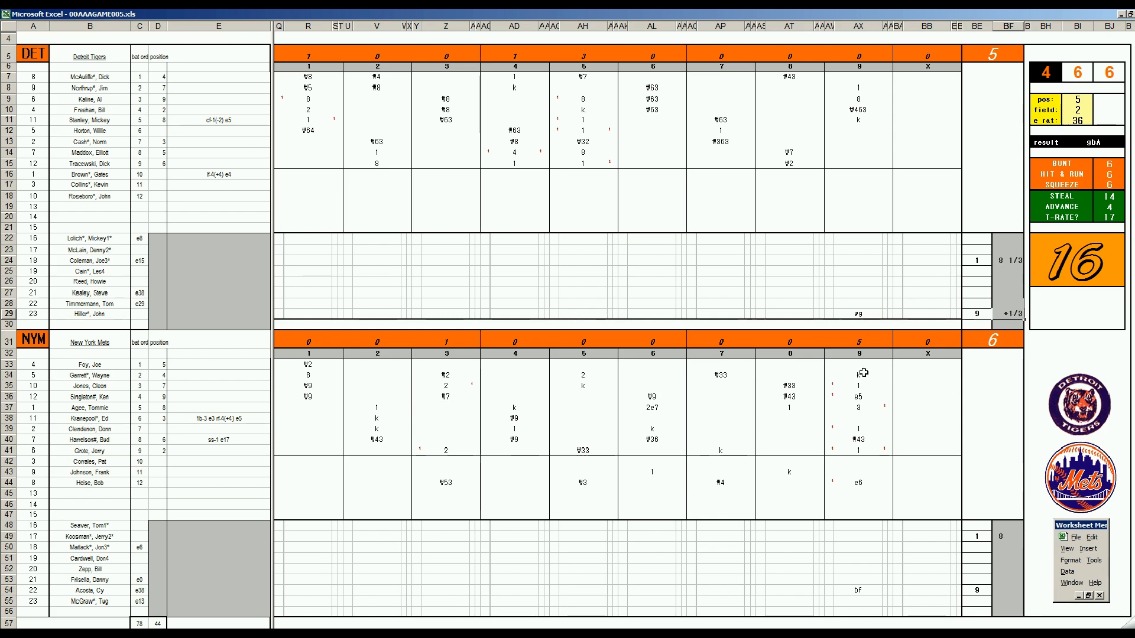
pyautogui.write('k')
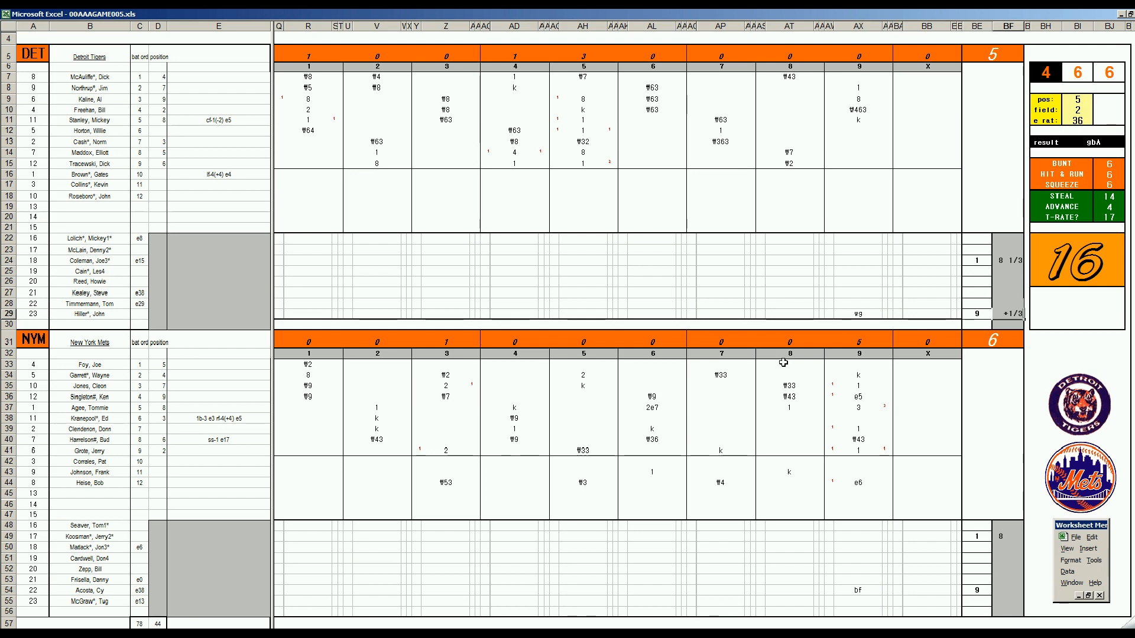
pyautogui.click(1005, 590)
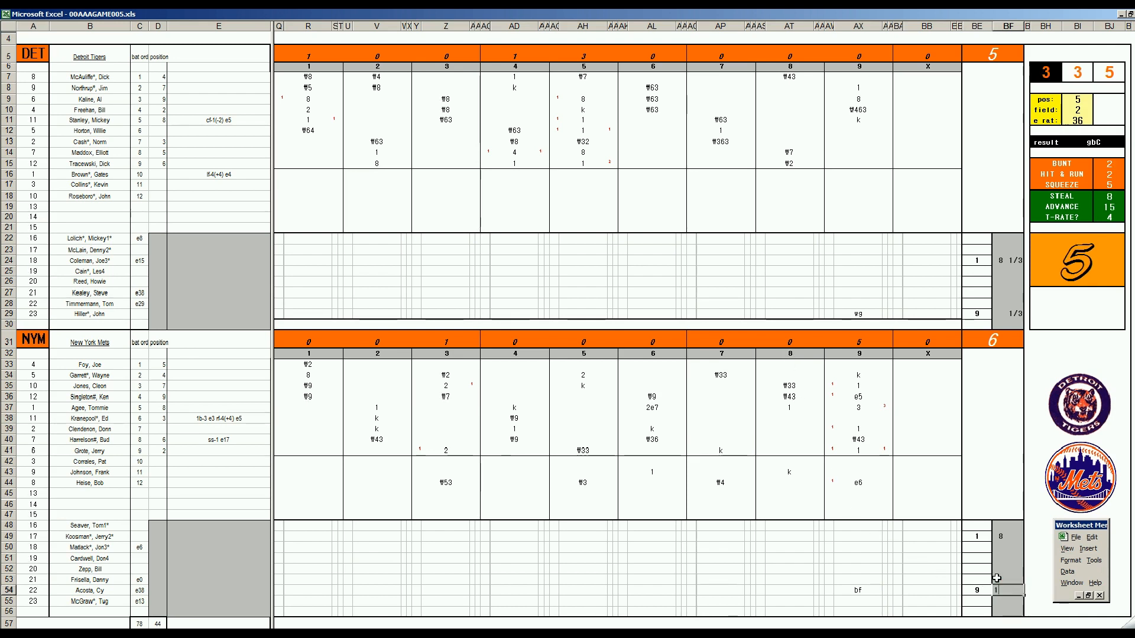
pyautogui.click(1000, 582)
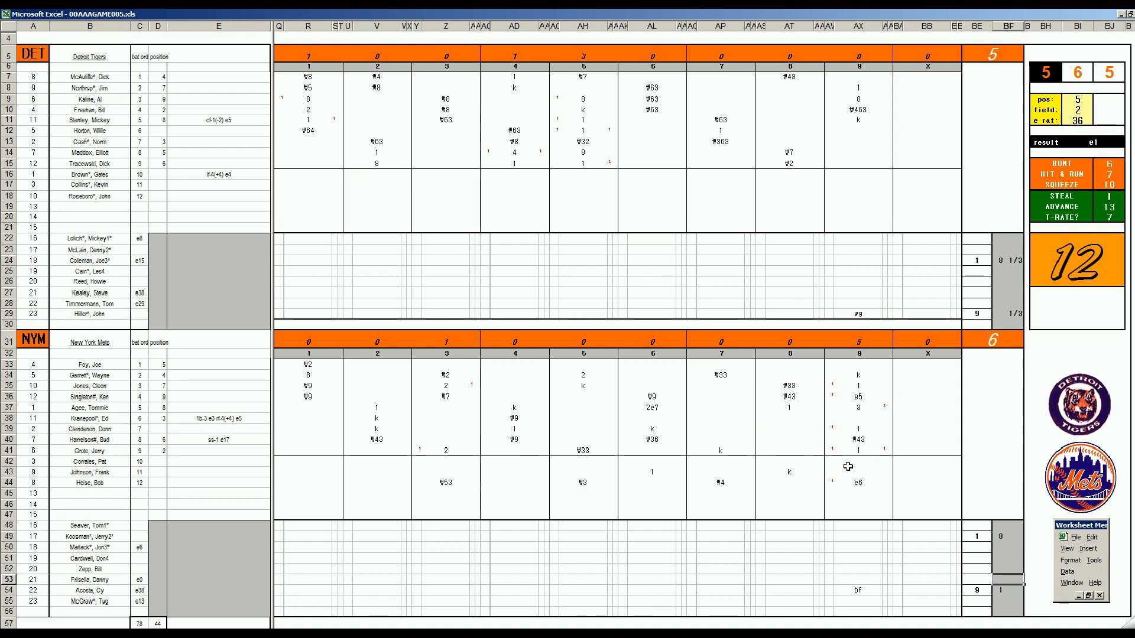
pyautogui.click(857, 407)
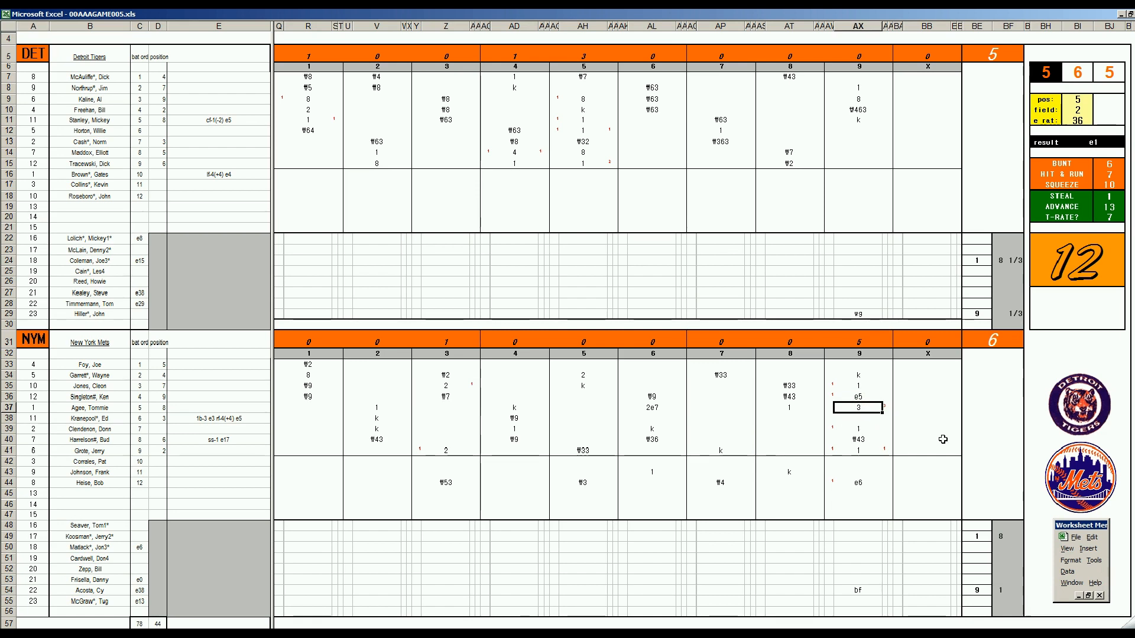
pyautogui.click(222, 549)
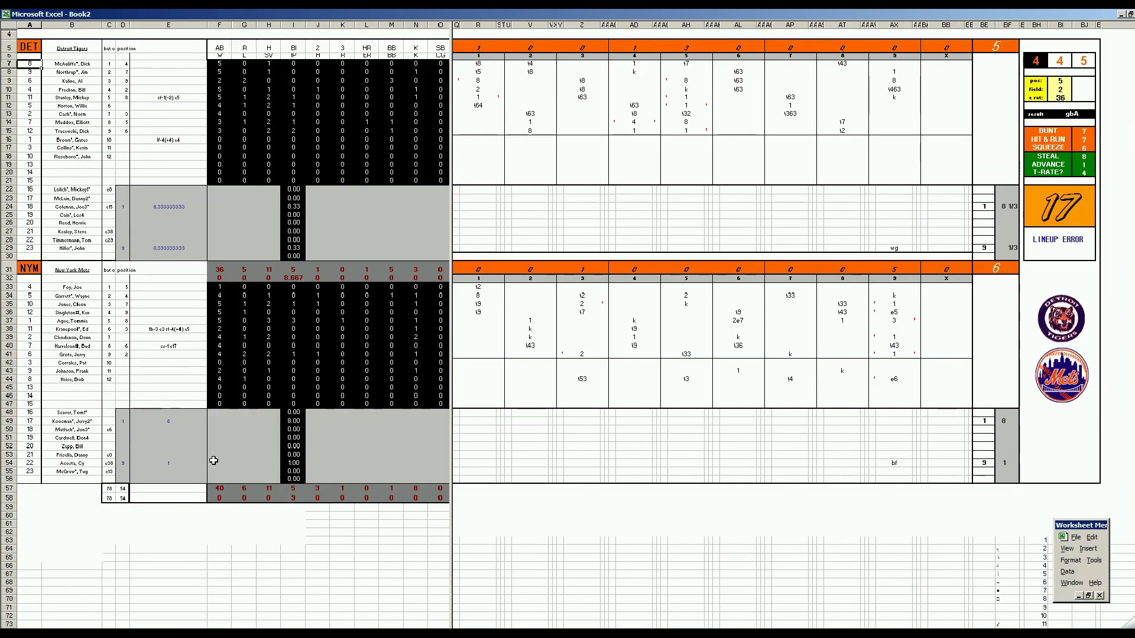
# Record McGraw's win and strikeout across his pitching stat row
pyautogui.click(214, 461)
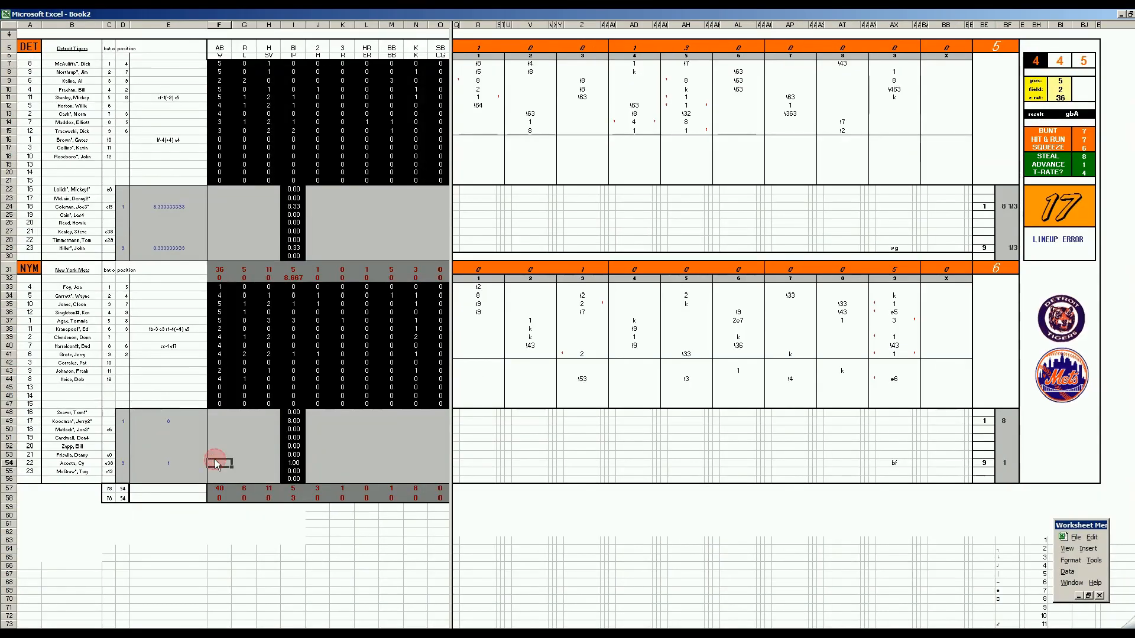
pyautogui.write('1')
pyautogui.press('Tab')
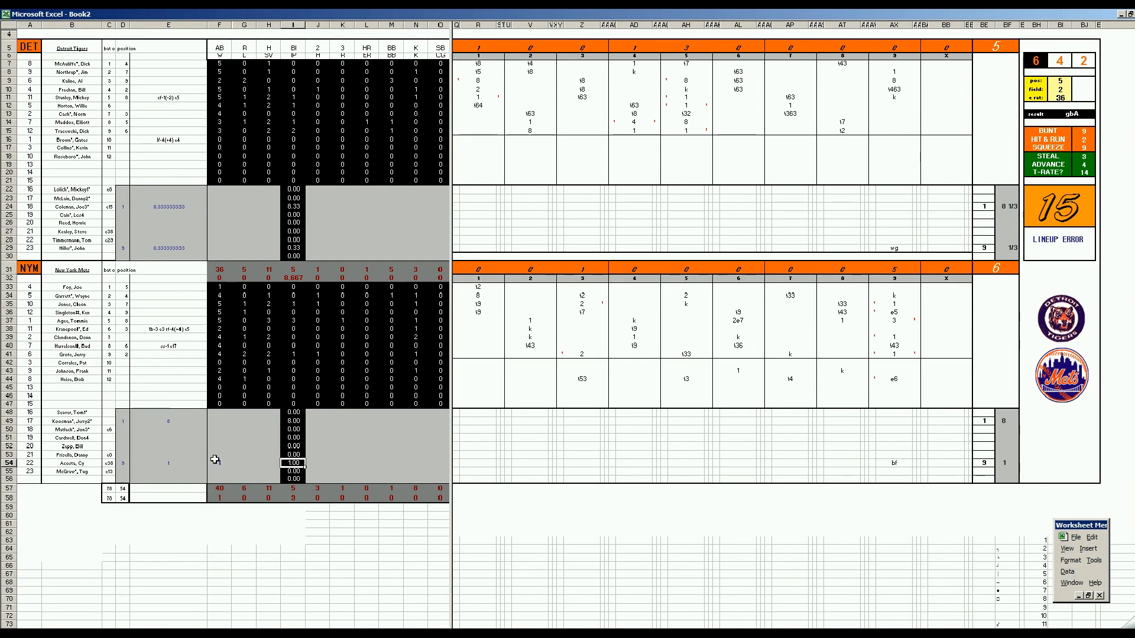
pyautogui.press('Tab')
pyautogui.press('Tab')
pyautogui.press('Tab')
pyautogui.press('Tab')
pyautogui.press('Tab')
pyautogui.press('Tab')
pyautogui.write('1')
pyautogui.press('Return')
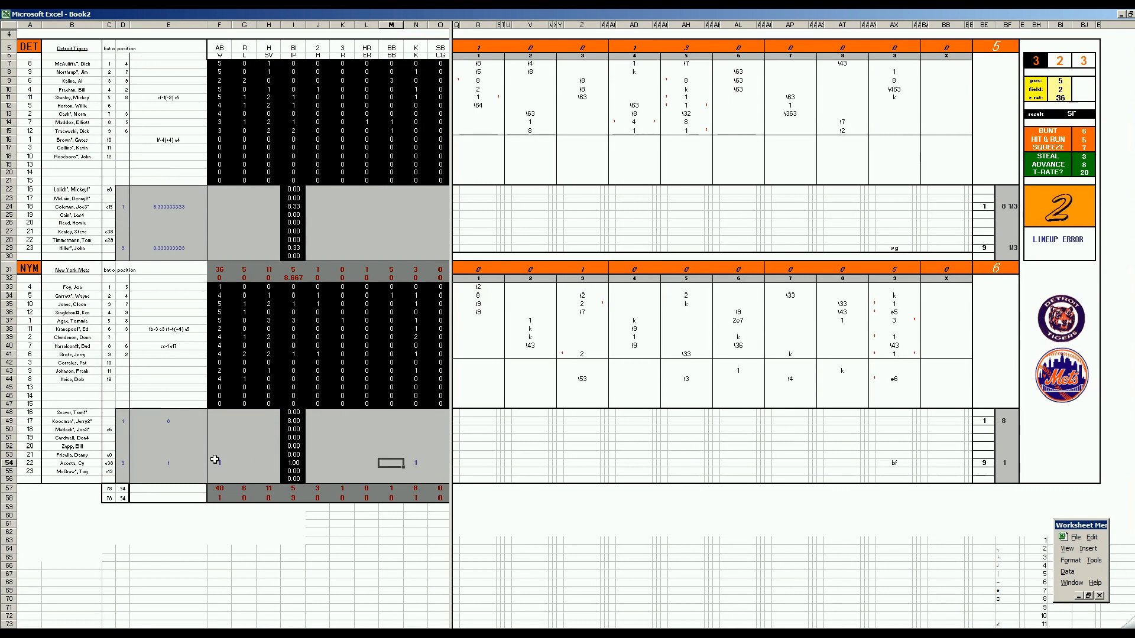
# Fill Koosman's runs, earned runs, walks and strikeouts
pyautogui.press('Left')
pyautogui.press('Left')
pyautogui.press('Left')
pyautogui.press('Left')
pyautogui.press('Left')
pyautogui.press('Left')
pyautogui.press('Up')
pyautogui.press('Up')
pyautogui.press('Up')
pyautogui.press('Up')
pyautogui.write('1')
pyautogui.press('Tab')
pyautogui.press('Tab')
pyautogui.press('Left')
pyautogui.press('Left')
pyautogui.press('Tab')
pyautogui.press('Tab')
pyautogui.press('Tab')
pyautogui.write('1')
pyautogui.press('Tab')
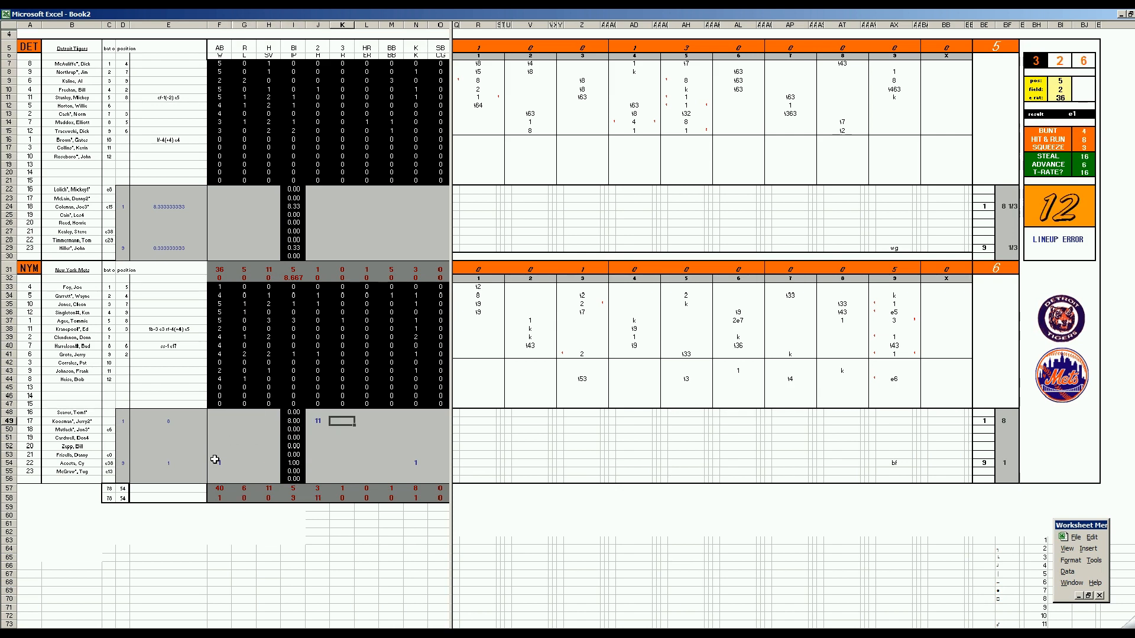
pyautogui.write('5')
pyautogui.press('Tab')
pyautogui.write('5')
pyautogui.press('Tab')
pyautogui.write('5')
pyautogui.press('Tab')
pyautogui.write('2')
pyautogui.press('Return')
# Mark Hiller's loss and give the last Detroit pitcher 2 hits, 2 runs, 1 strikeout
pyautogui.press('Up')
pyautogui.press('Up')
pyautogui.press('Up')
pyautogui.press('Left')
pyautogui.press('Left')
pyautogui.press('Left')
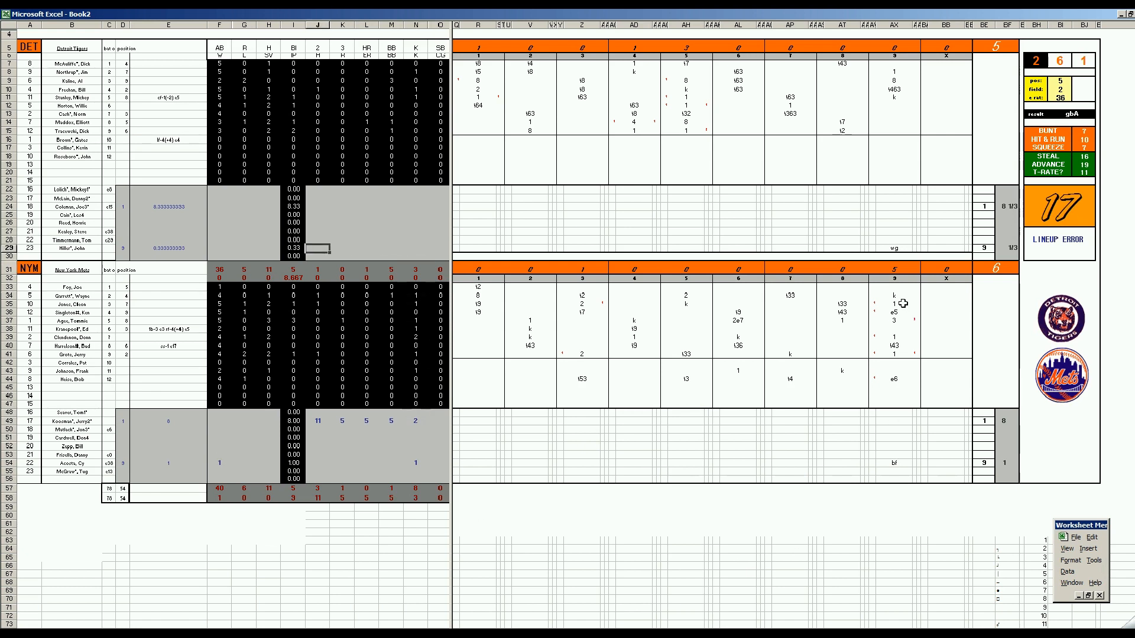
pyautogui.press('Left')
pyautogui.press('Left')
pyautogui.press('Left')
pyautogui.write('1')
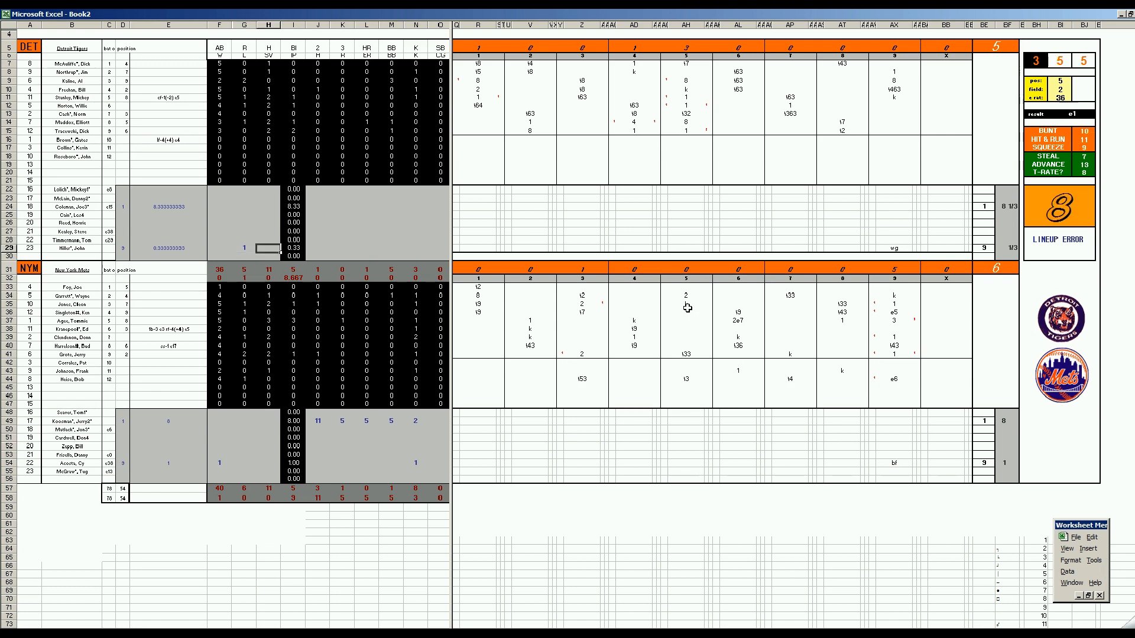
pyautogui.press('Right')
pyautogui.press('Right')
pyautogui.press('Right')
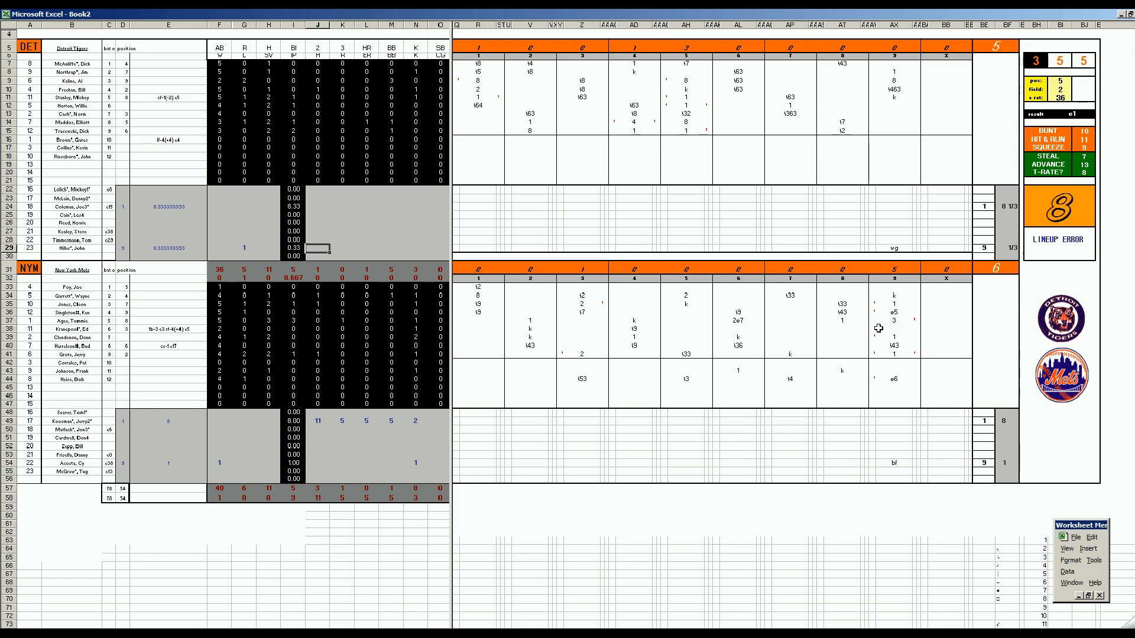
pyautogui.write('2')
pyautogui.press('Tab')
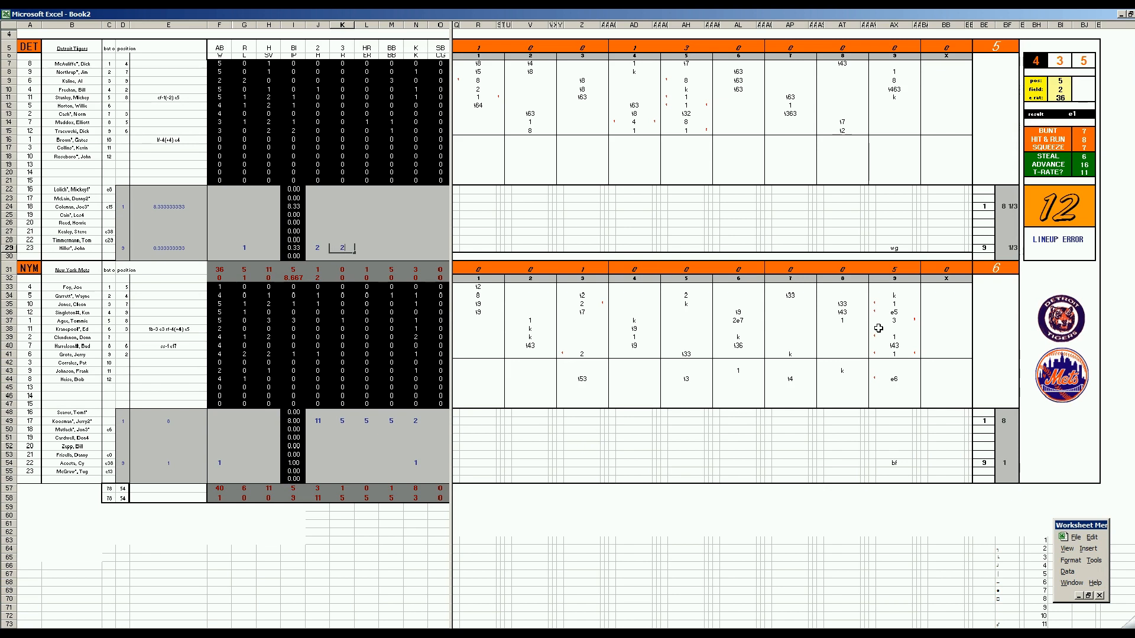
pyautogui.write('2')
pyautogui.press('Tab')
pyautogui.press('Tab')
pyautogui.press('Tab')
pyautogui.write('1')
pyautogui.press('Return')
# Enter the Detroit starter's line: 9 hits, 4 runs, 1 earned, 1 walk, 7 strikeouts
pyautogui.press('Up')
pyautogui.press('Up')
pyautogui.press('Up')
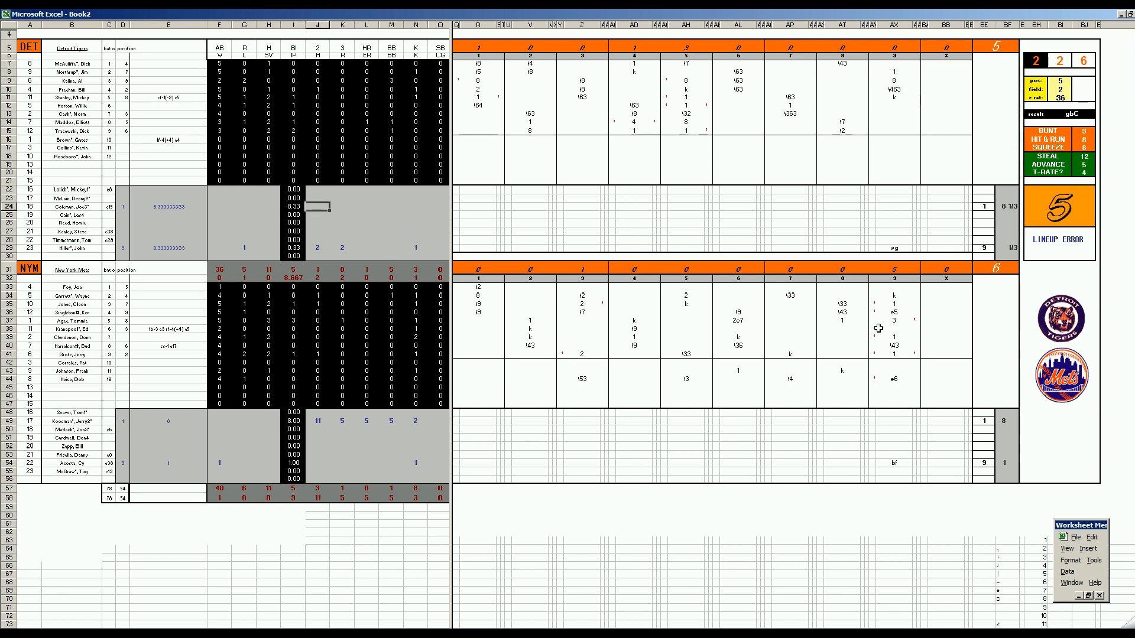
pyautogui.write('9')
pyautogui.press('Tab')
pyautogui.write('4')
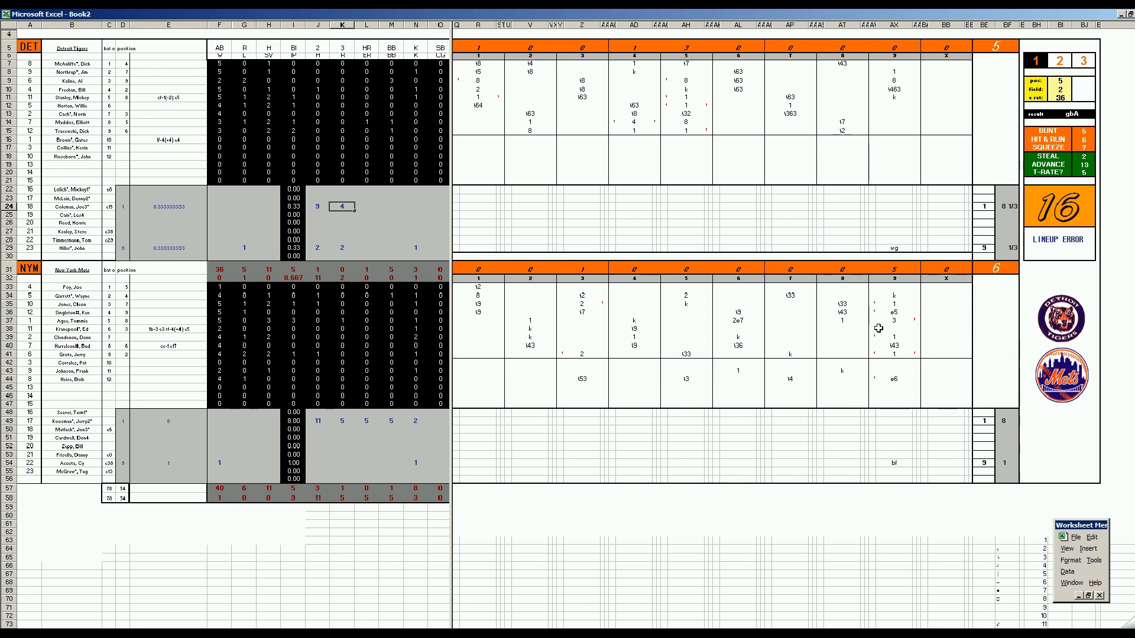
pyautogui.press('Tab')
pyautogui.write('1')
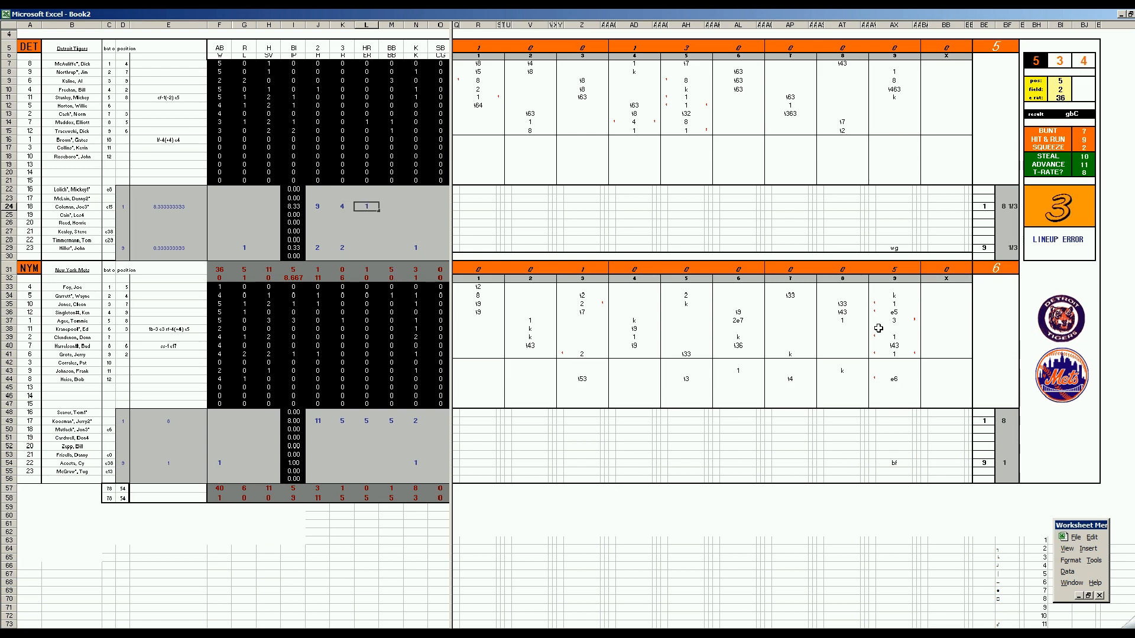
pyautogui.press('Tab')
pyautogui.write('1')
pyautogui.press('Tab')
pyautogui.write('7')
pyautogui.press('Return')
pyautogui.press('Left')
pyautogui.press('Left')
pyautogui.press('Left')
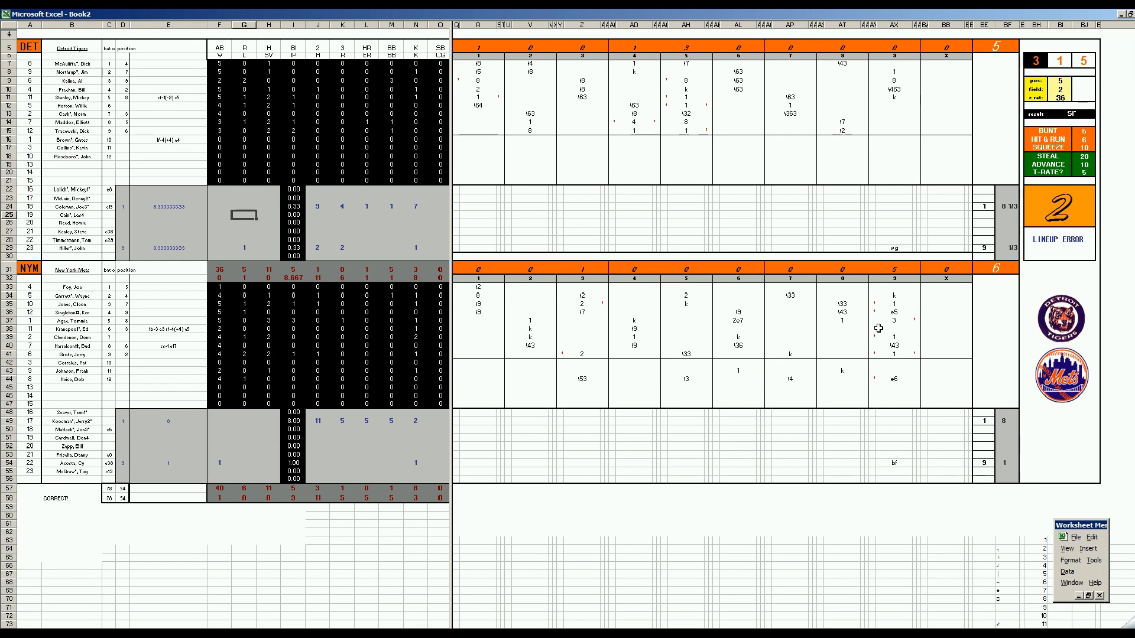
pyautogui.hotkey('ctrl', 's')
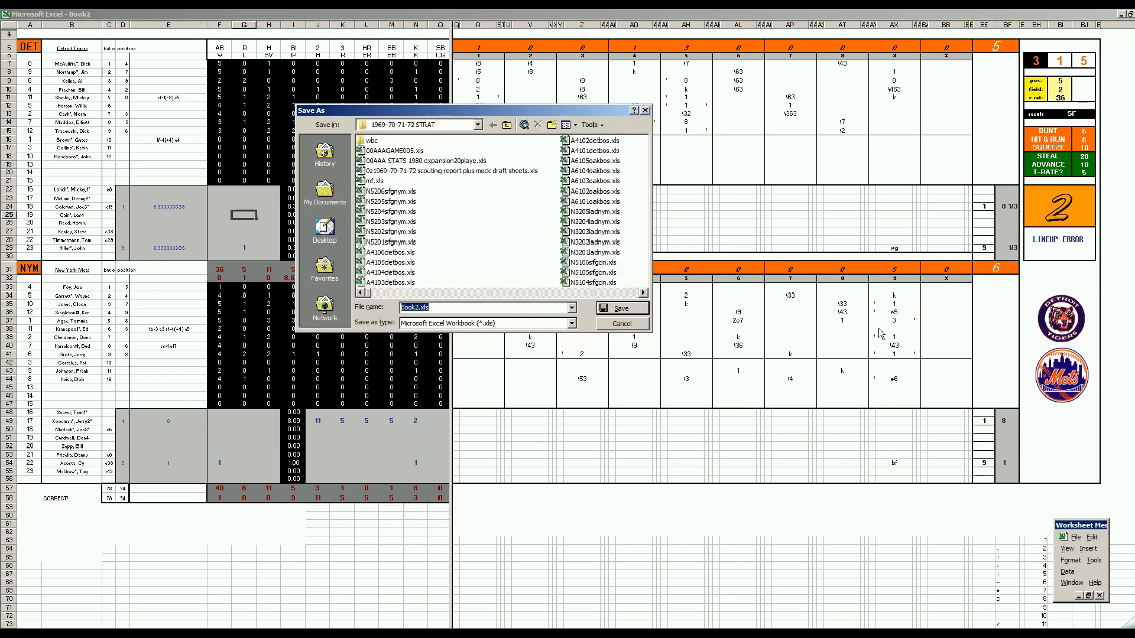
pyautogui.write('WSGAME01')
pyautogui.write('detnym')
# Save as WSGAME01detnym.xls, then as mf.xls replacing the old copy, and switch to the stats workbook
pyautogui.press('Return')
pyautogui.press('F12')
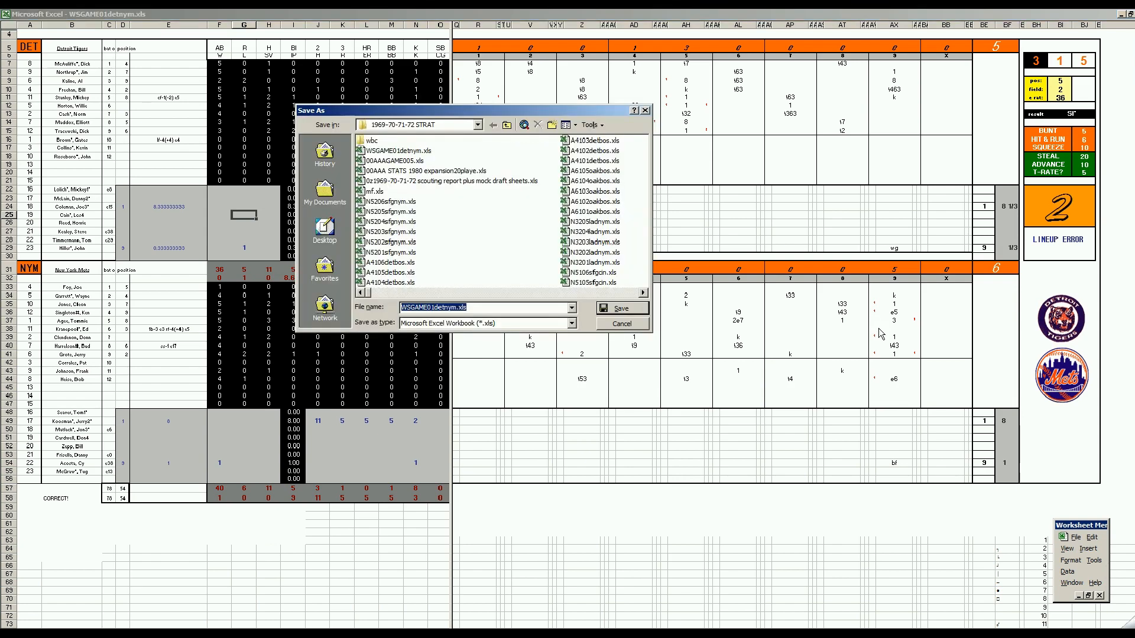
pyautogui.write('mf')
pyautogui.press('Return')
pyautogui.press('Return')
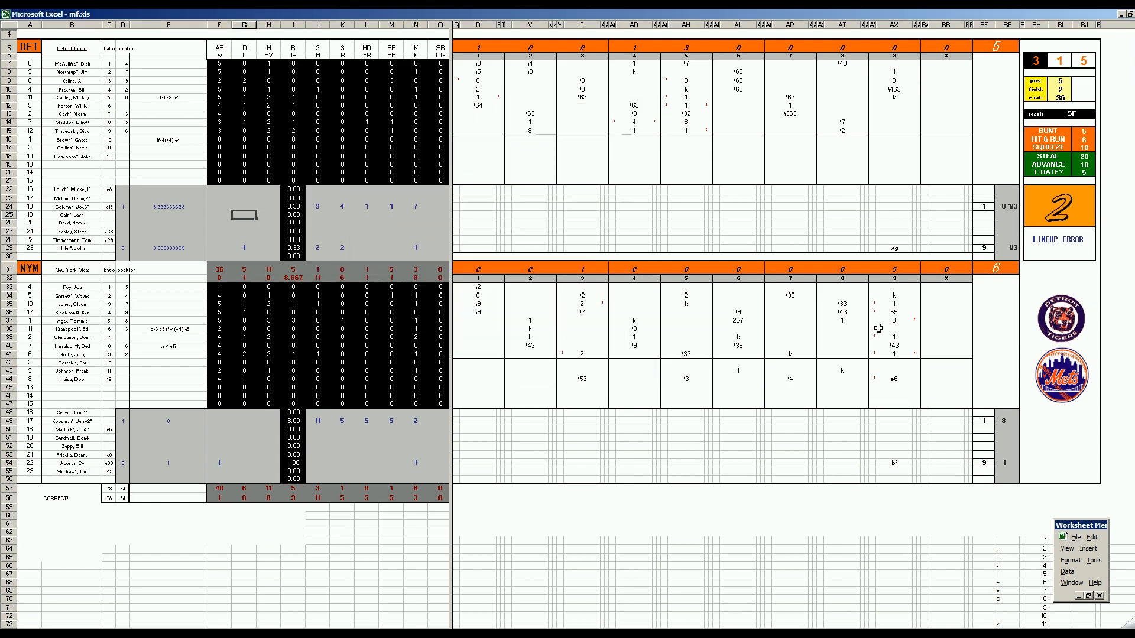
pyautogui.hotkey('ctrl', 'Tab')
pyautogui.press('Return')
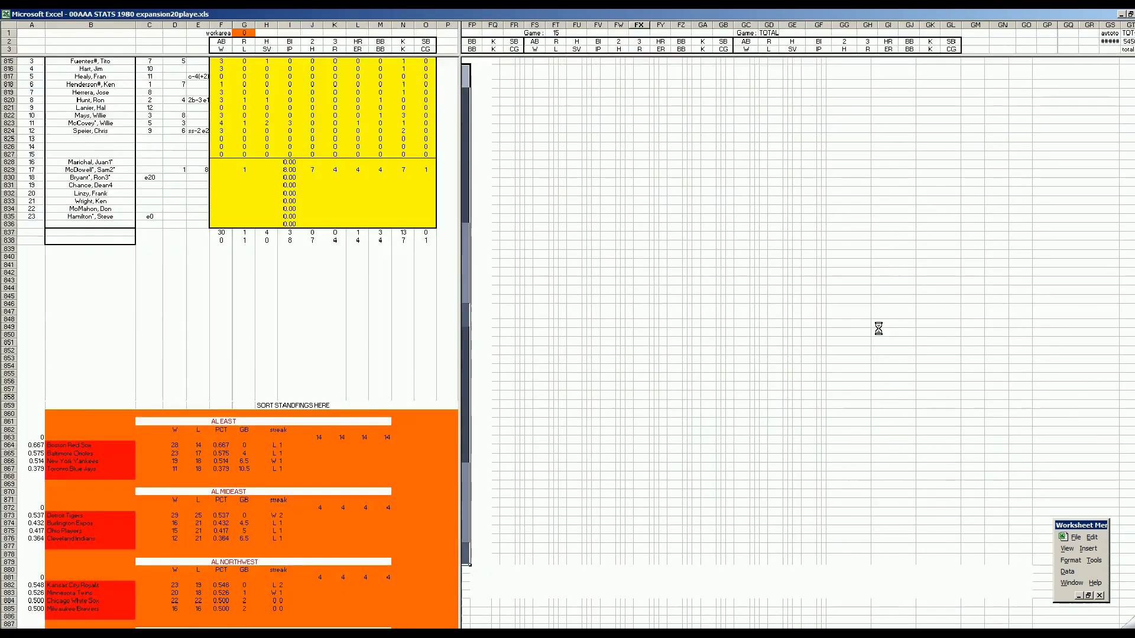
# Paste the Tigers' game stat block into Detroit's next open game columns
pyautogui.hotkey('ctrl', 'pagedown')
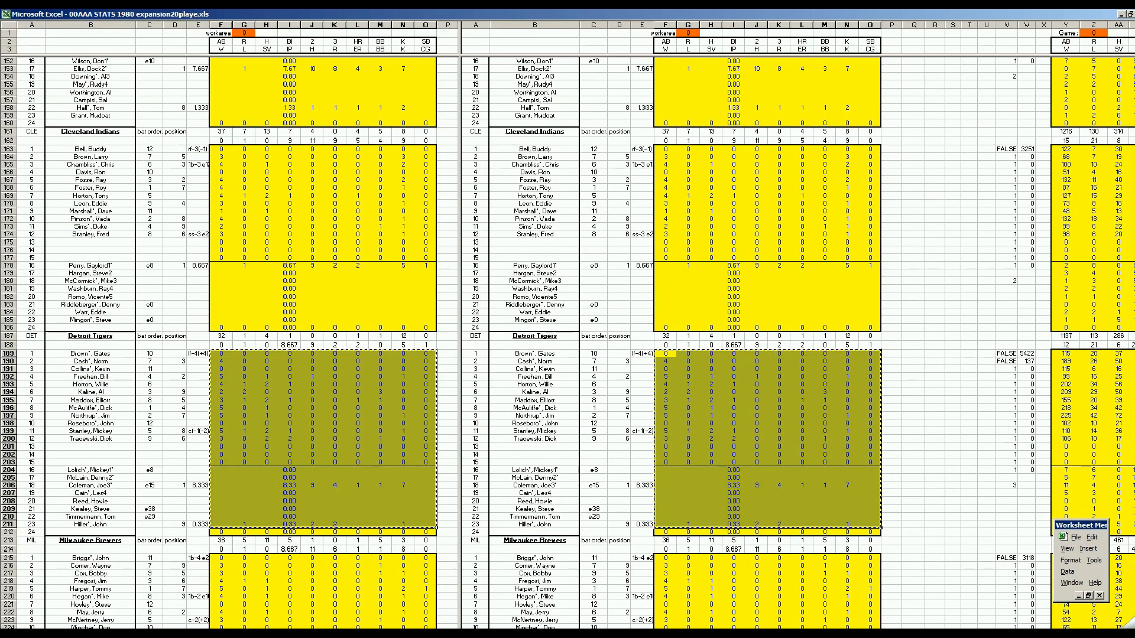
pyautogui.hscroll(10, 763, 355)
pyautogui.hscroll(10, 762, 355)
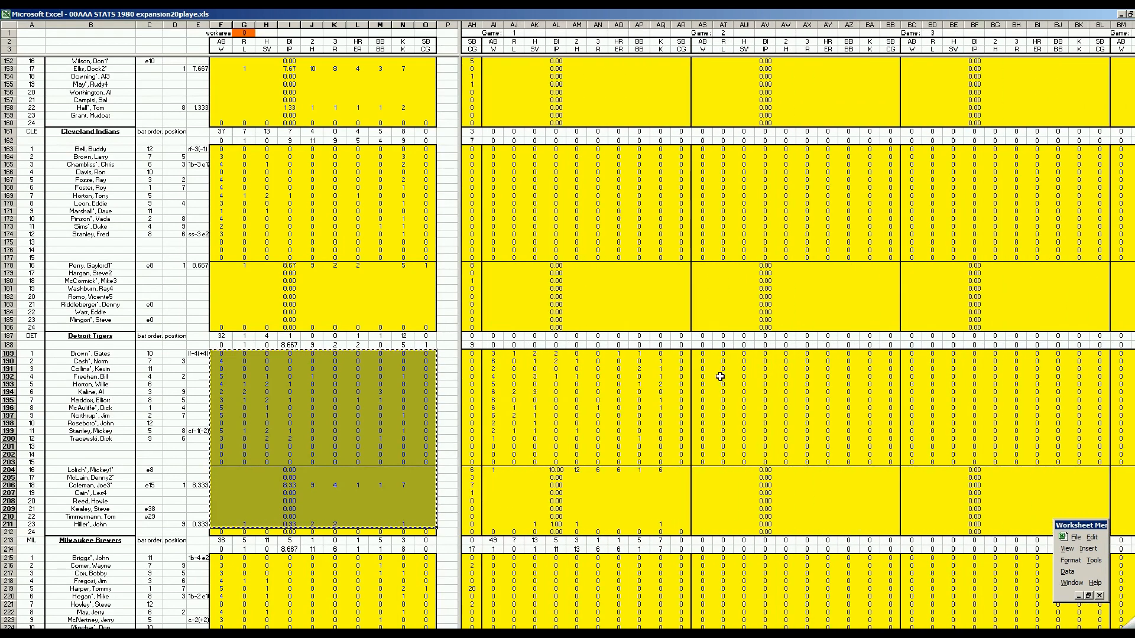
pyautogui.rightClick(700, 357)
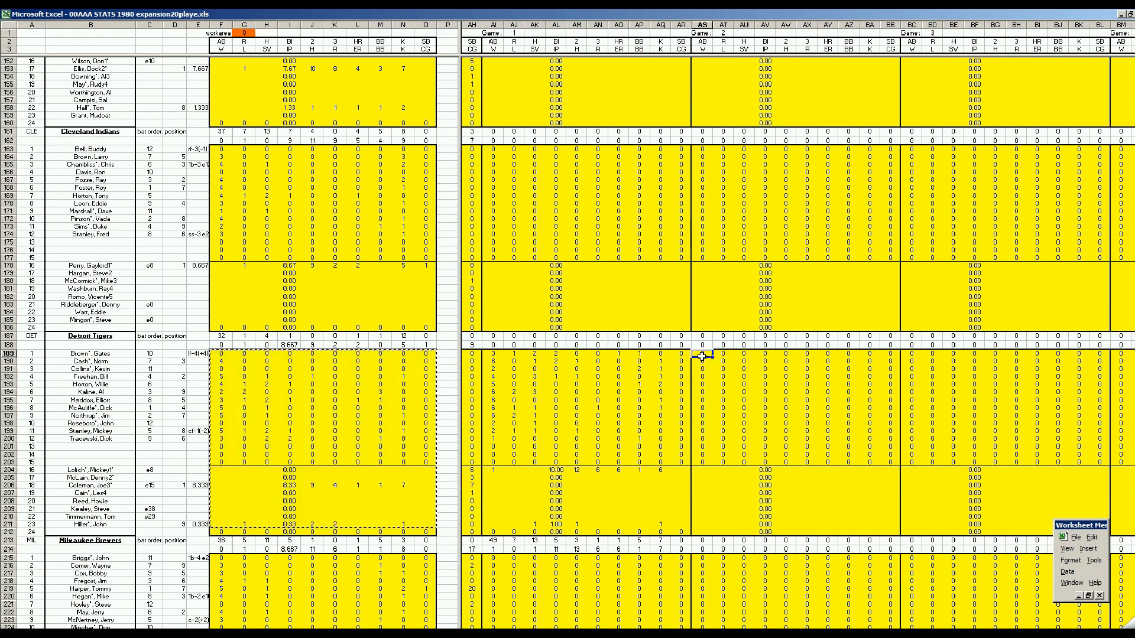
pyautogui.click(718, 390)
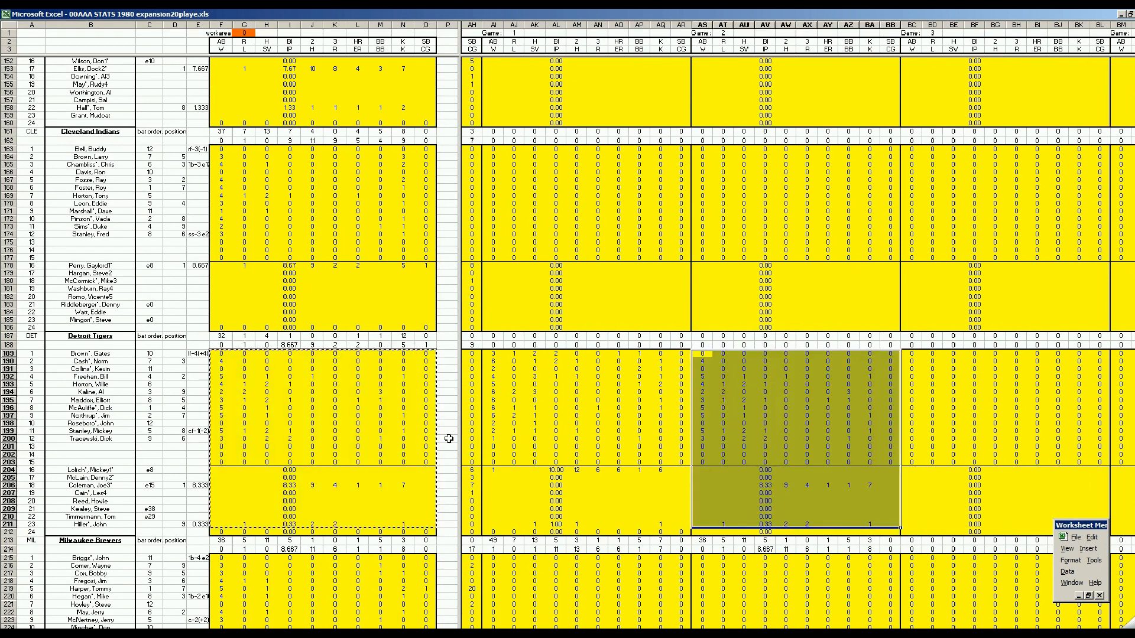
pyautogui.click(401, 438)
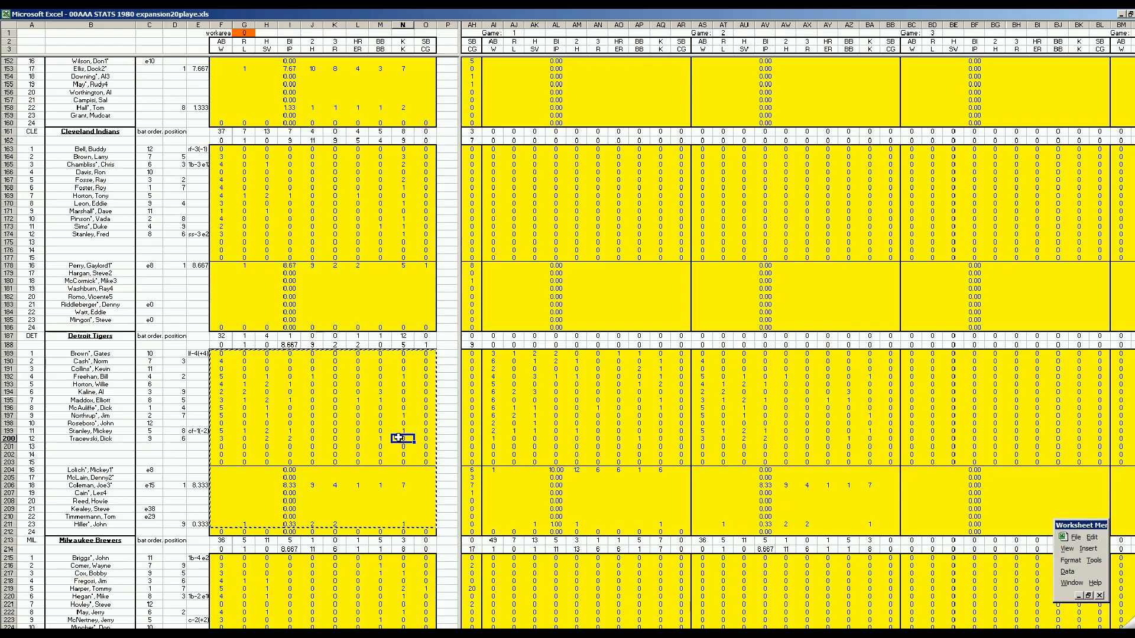
# Copy the Mets block F476:N498 and paste it into their Game 12 columns
pyautogui.press('pagedown')
pyautogui.moveTo(222, 355); pyautogui.dragTo(426, 523)
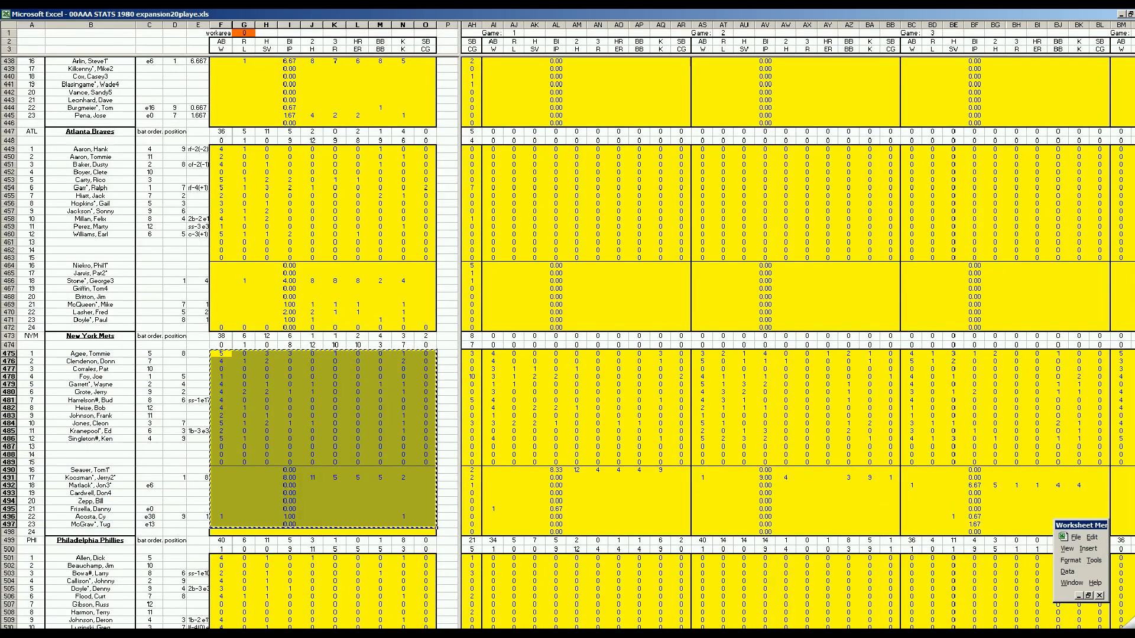
pyautogui.hscroll(8, 798, 355)
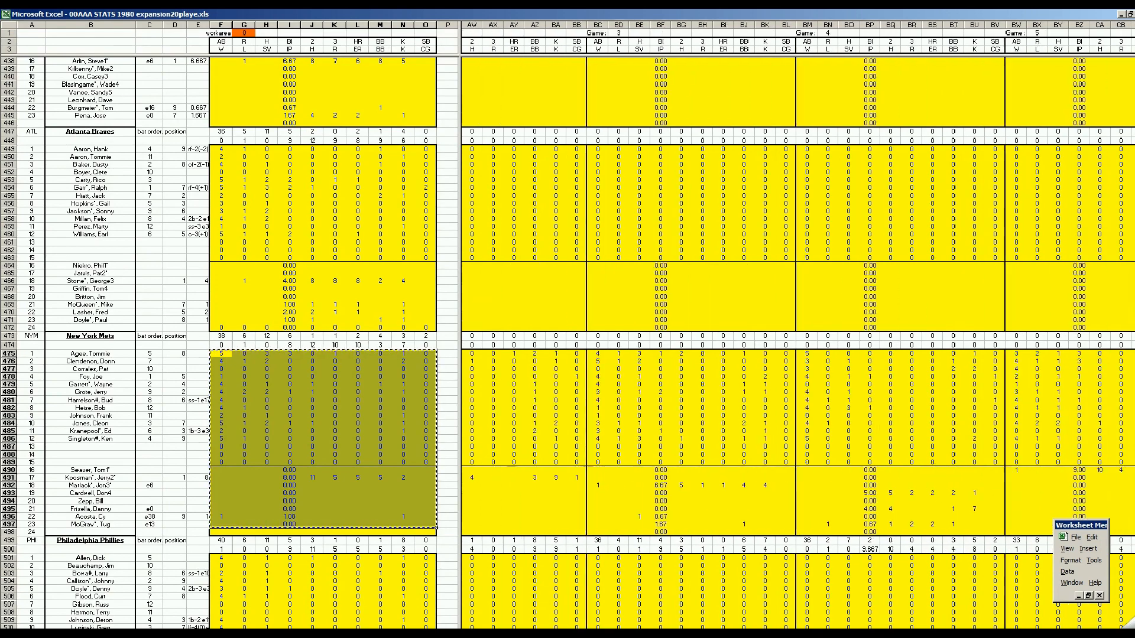
pyautogui.hscroll(8, 798, 355)
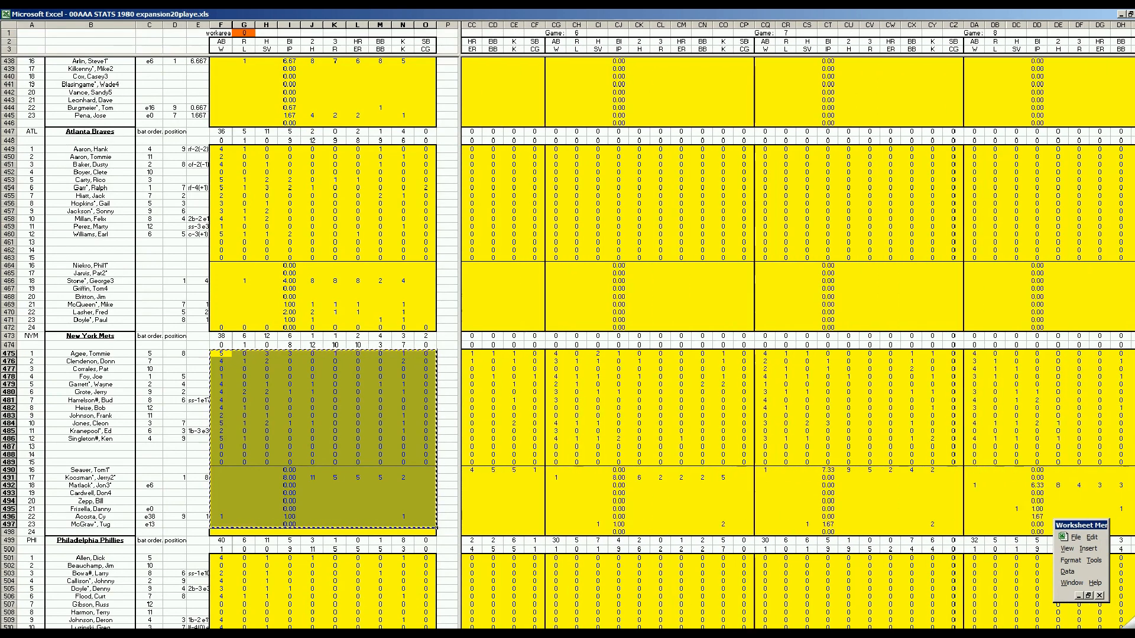
pyautogui.hscroll(8, 798, 355)
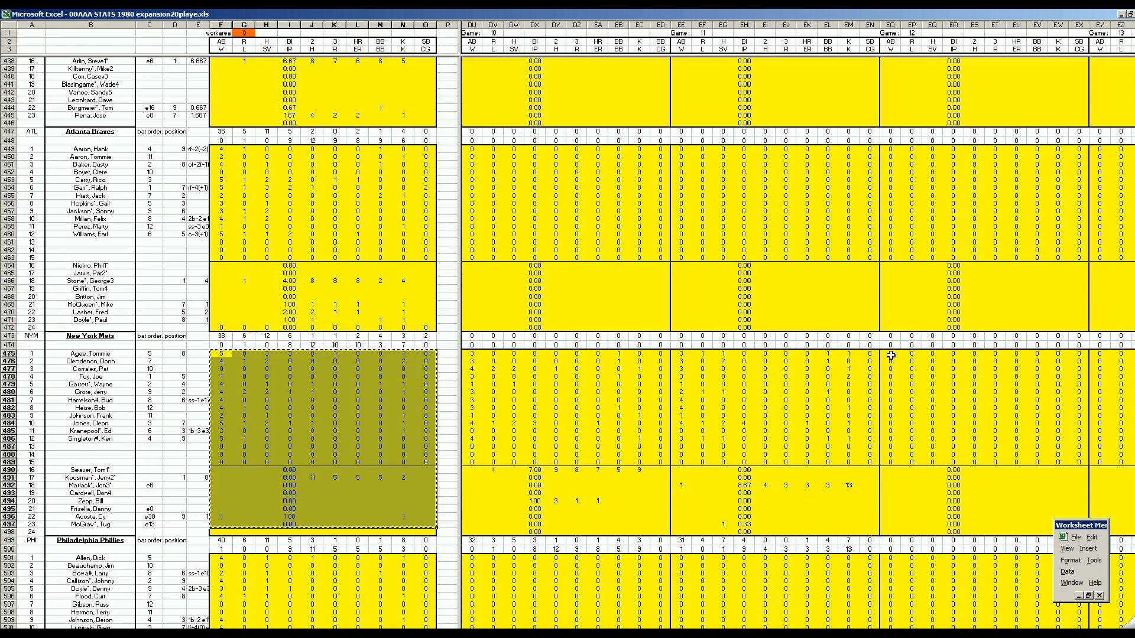
pyautogui.rightClick(887, 354)
pyautogui.click(911, 386)
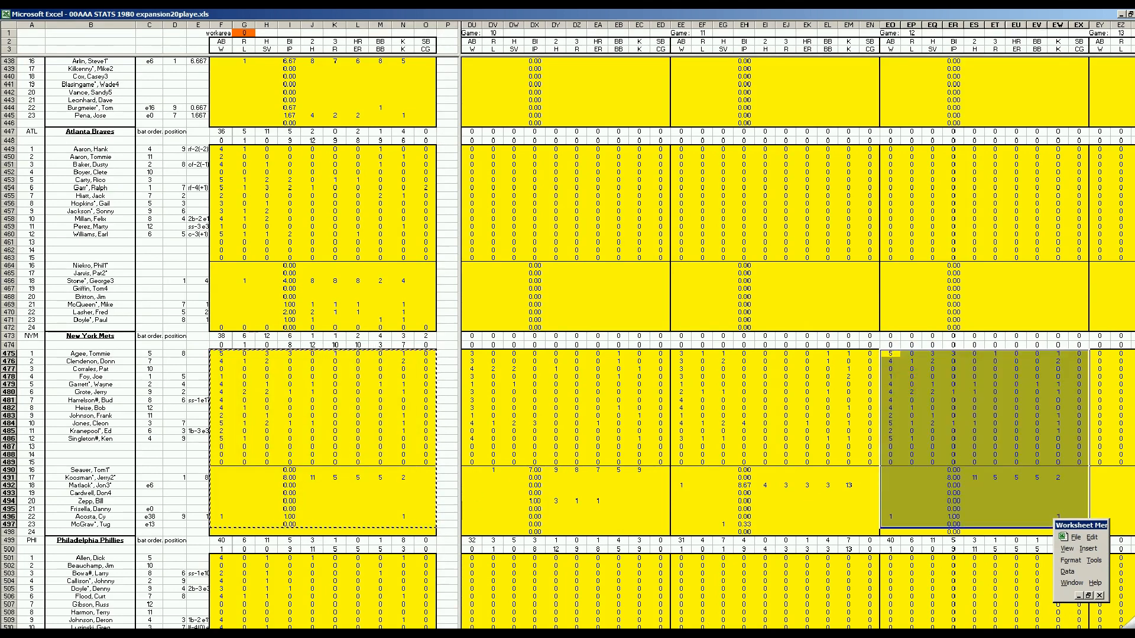
pyautogui.hscroll(10, 797, 355)
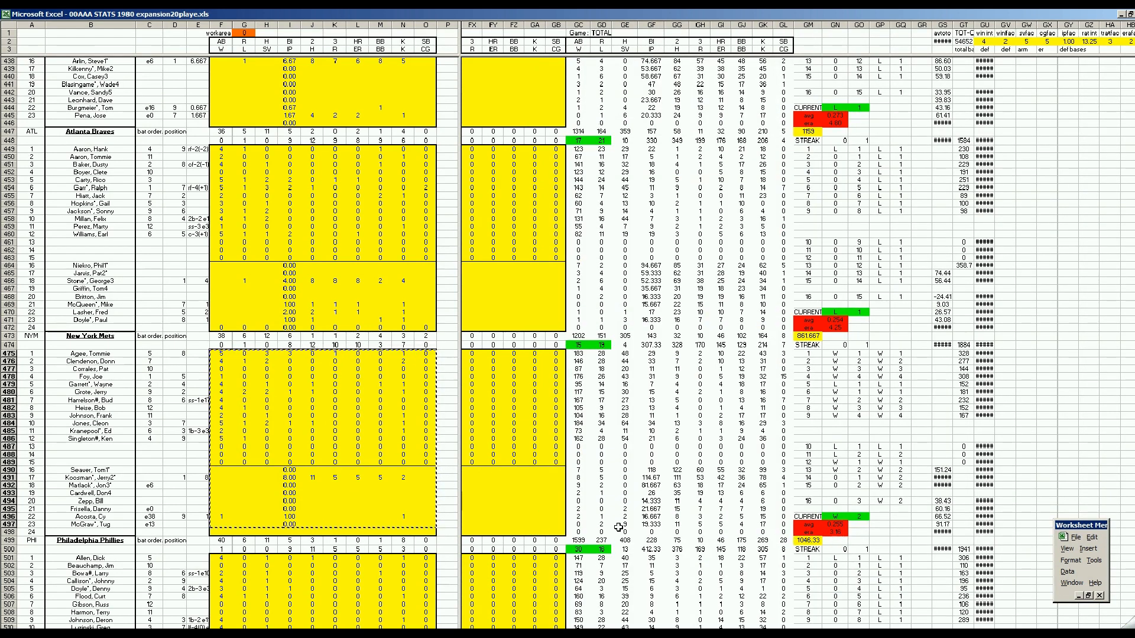
pyautogui.click(532, 512)
pyautogui.scroll(10, 533, 512)
pyautogui.scroll(5, 533, 511)
pyautogui.scroll(5, 532, 512)
pyautogui.scroll(5, 533, 511)
pyautogui.scroll(5, 530, 507)
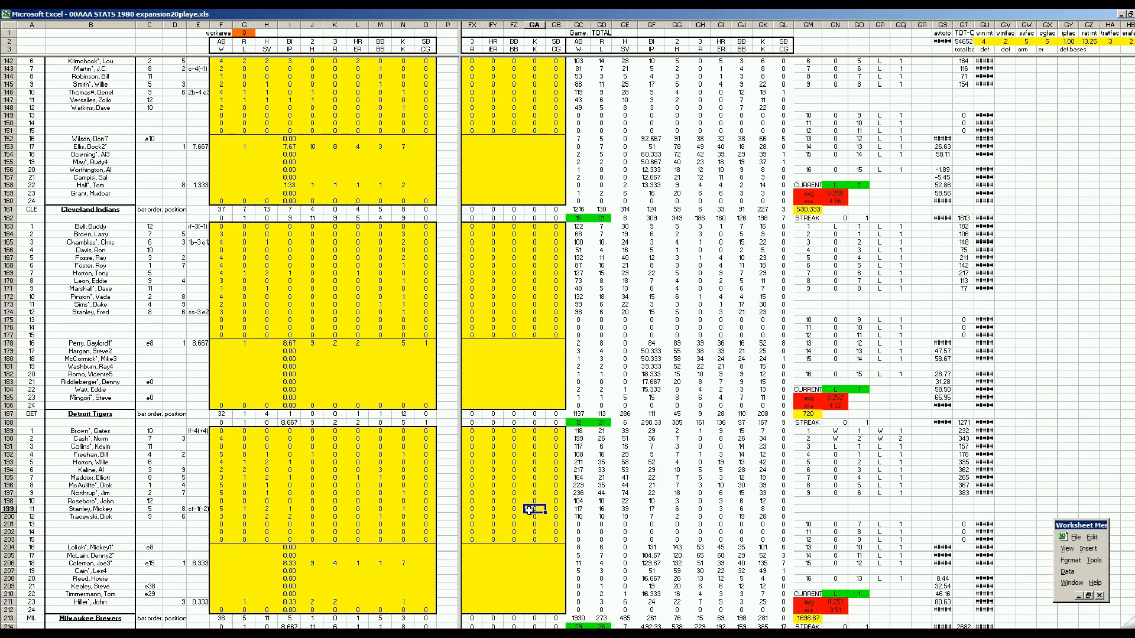
pyautogui.scroll(-10, 489, 519)
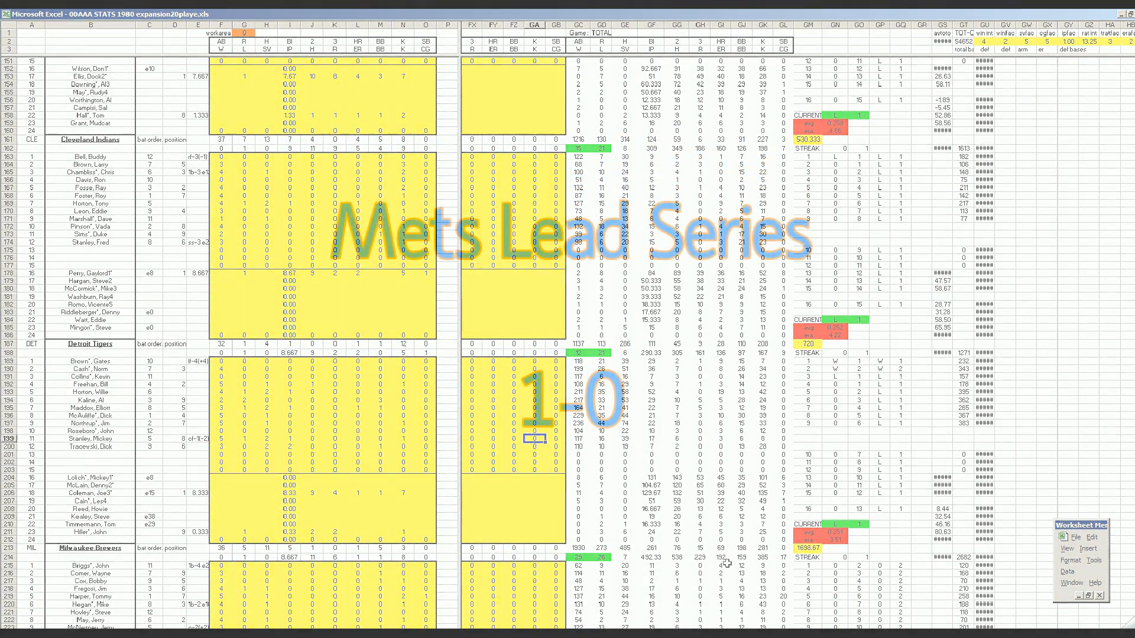